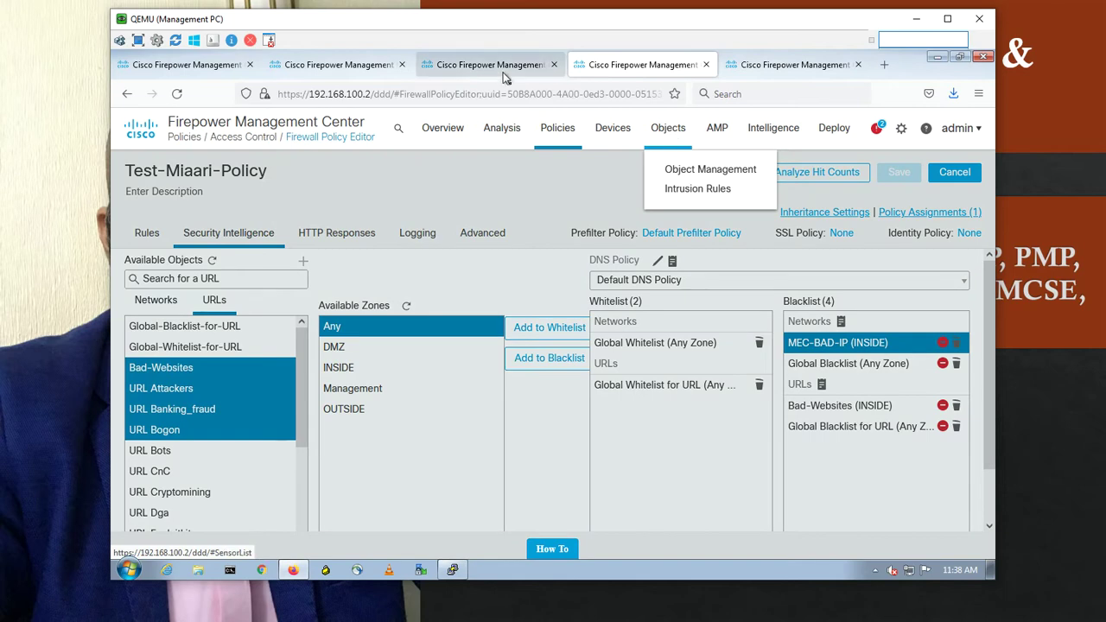
- Open the DNS Lists and Feeds page under Security Intelligence in the Firepower object management
click(497, 69)
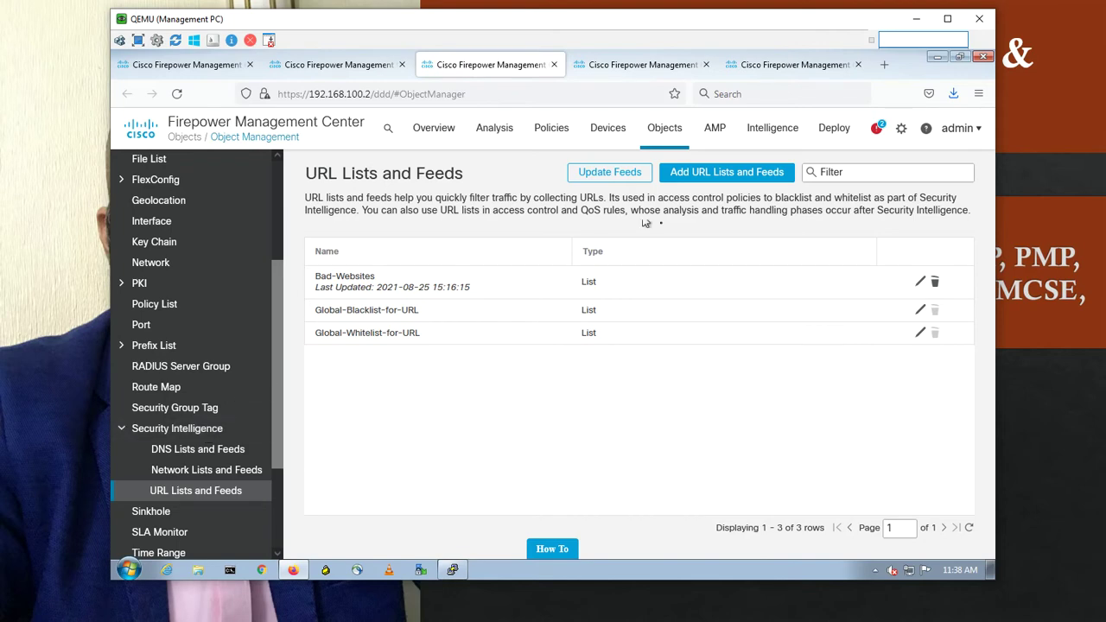
mouse_move(672, 143)
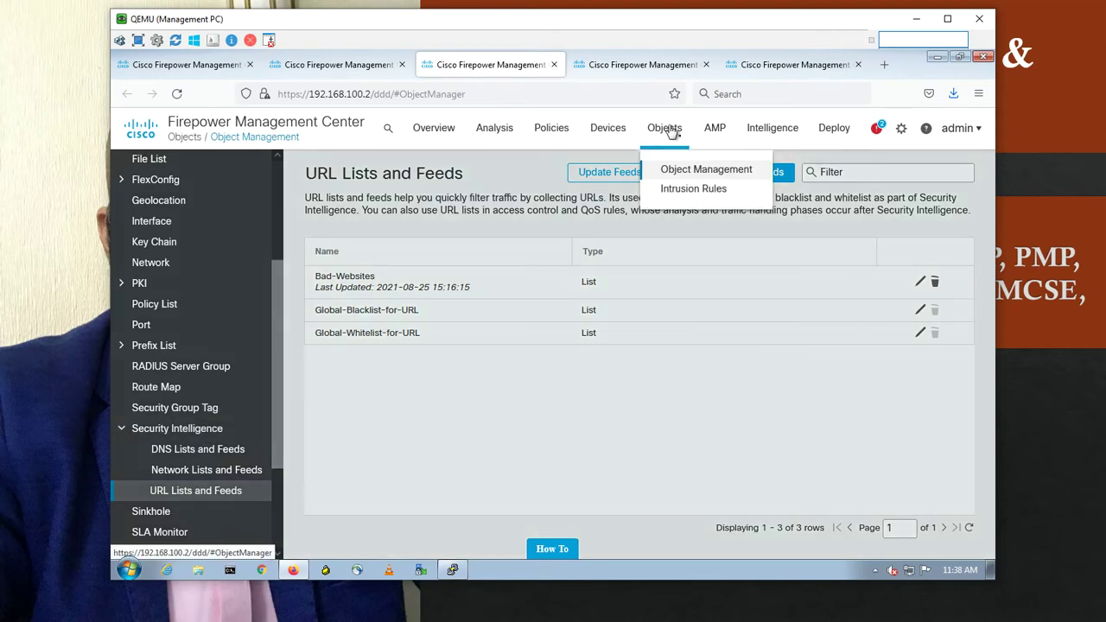
click(186, 451)
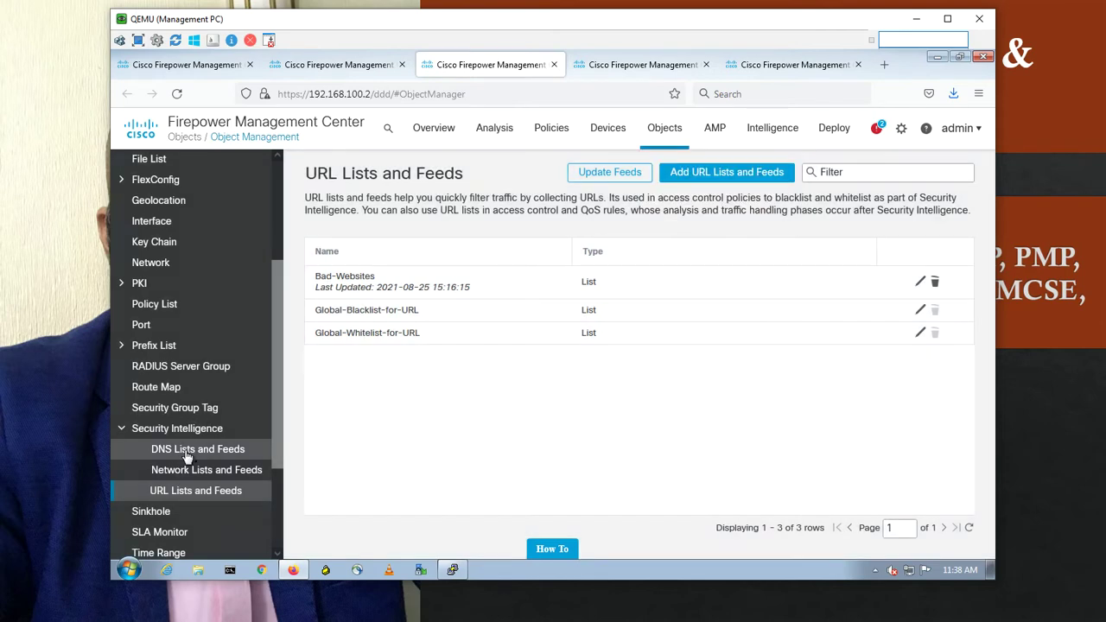
click(186, 452)
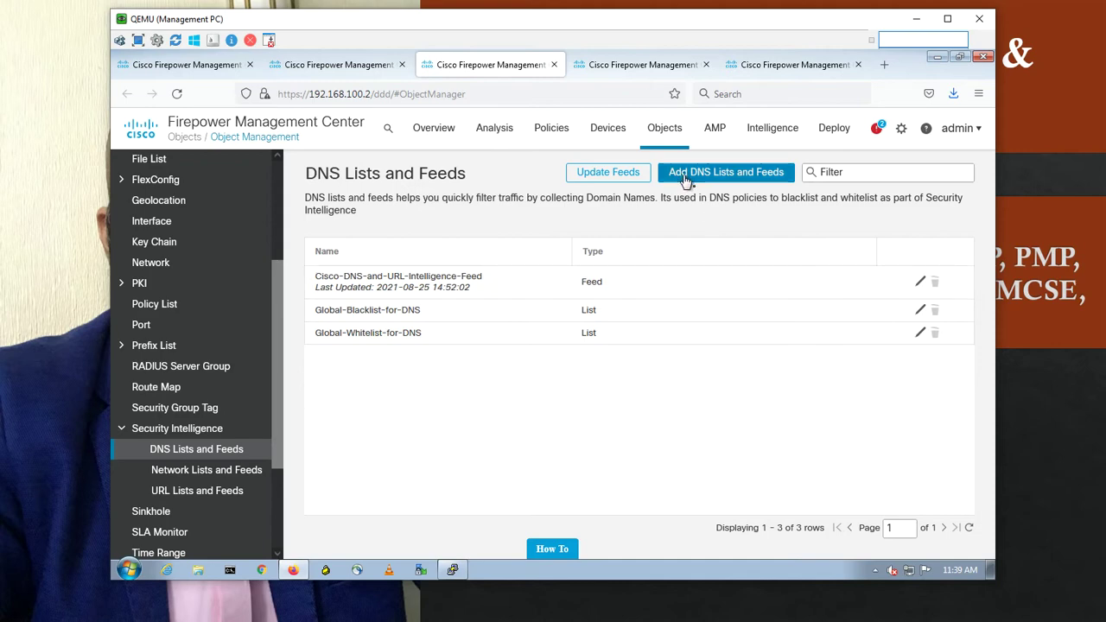
- Search Google for "building" in a new browser tab
click(884, 66)
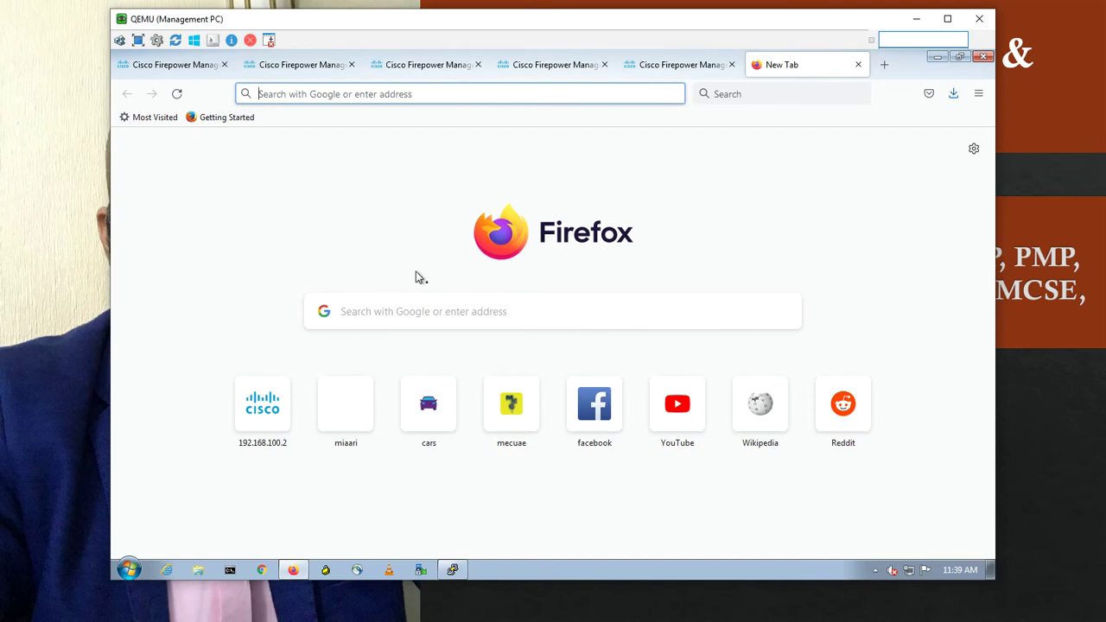
click(388, 312)
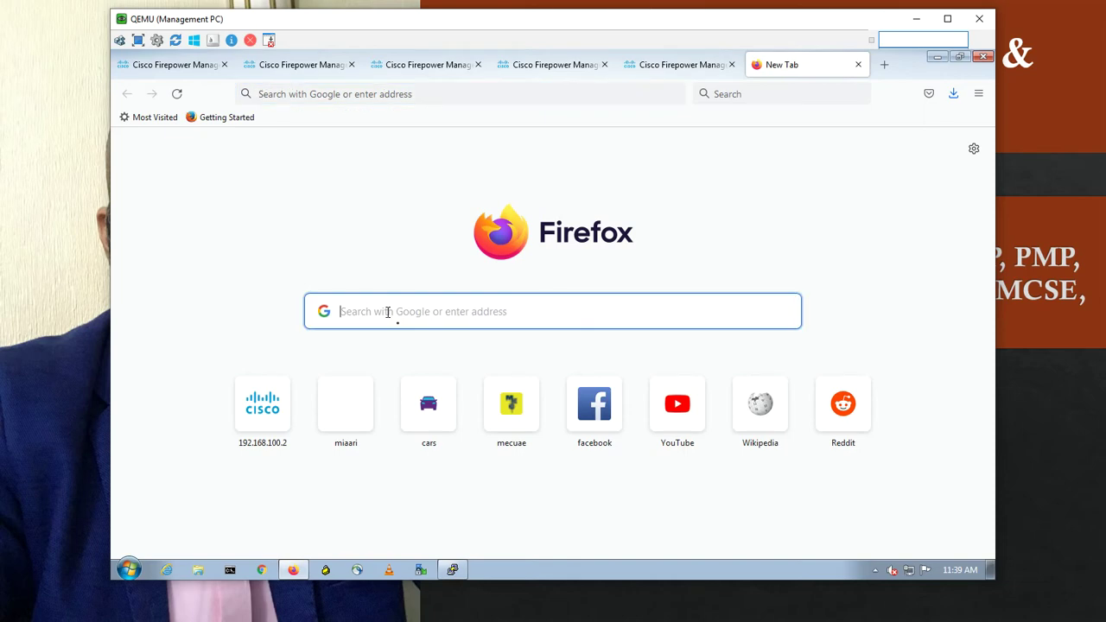
text(building)
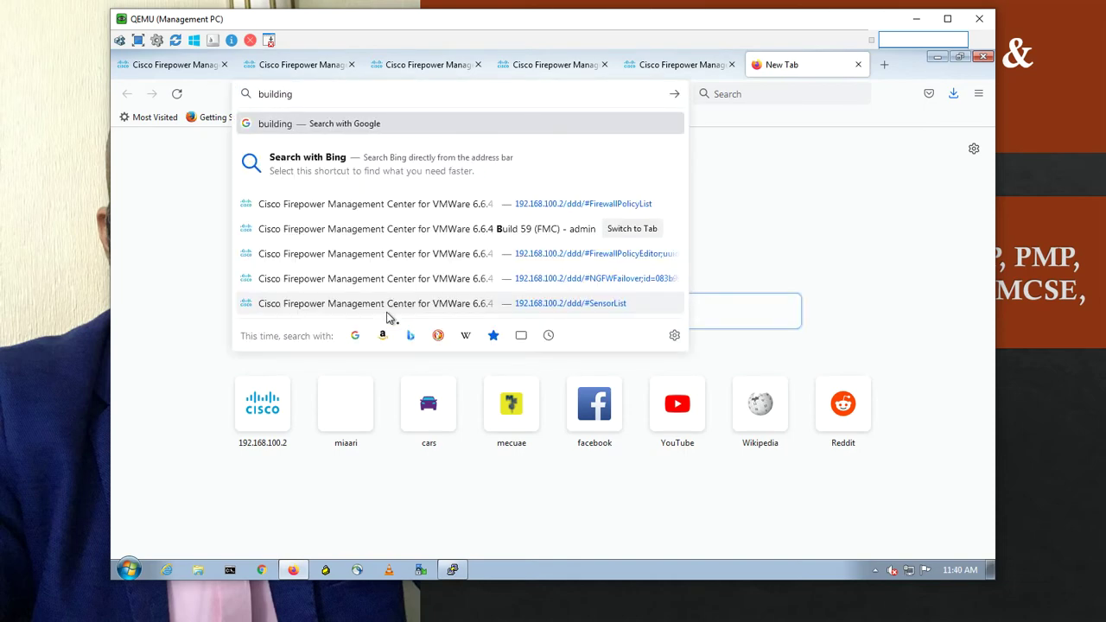
key(Return)
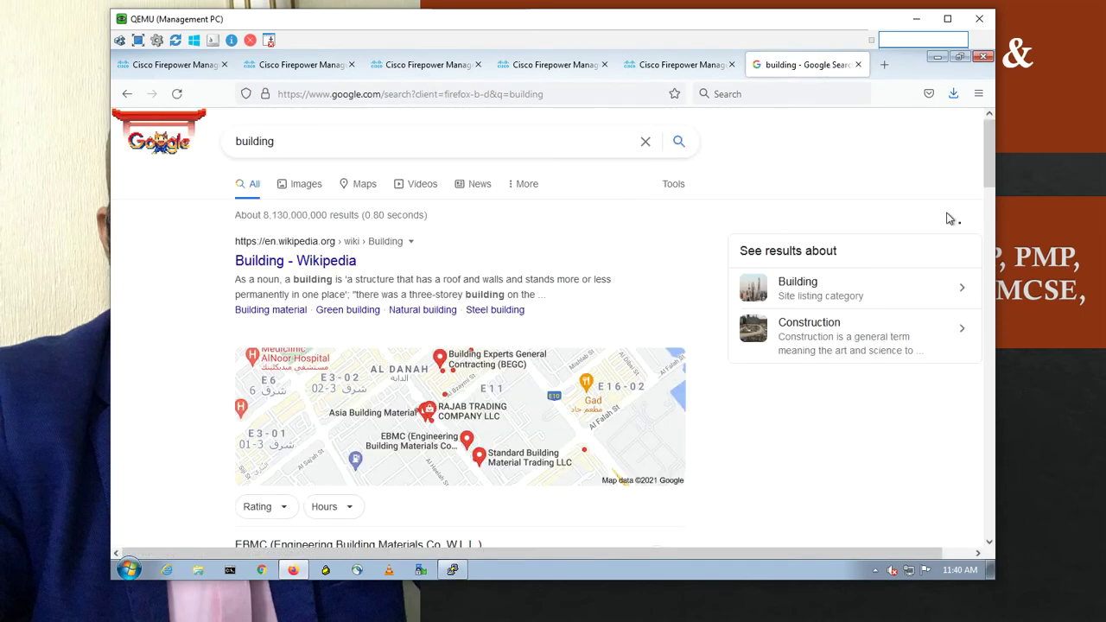
- Open the Britannica "building | Definition & Facts" search result in a new tab and switch to it
drag(987, 172, 969, 267)
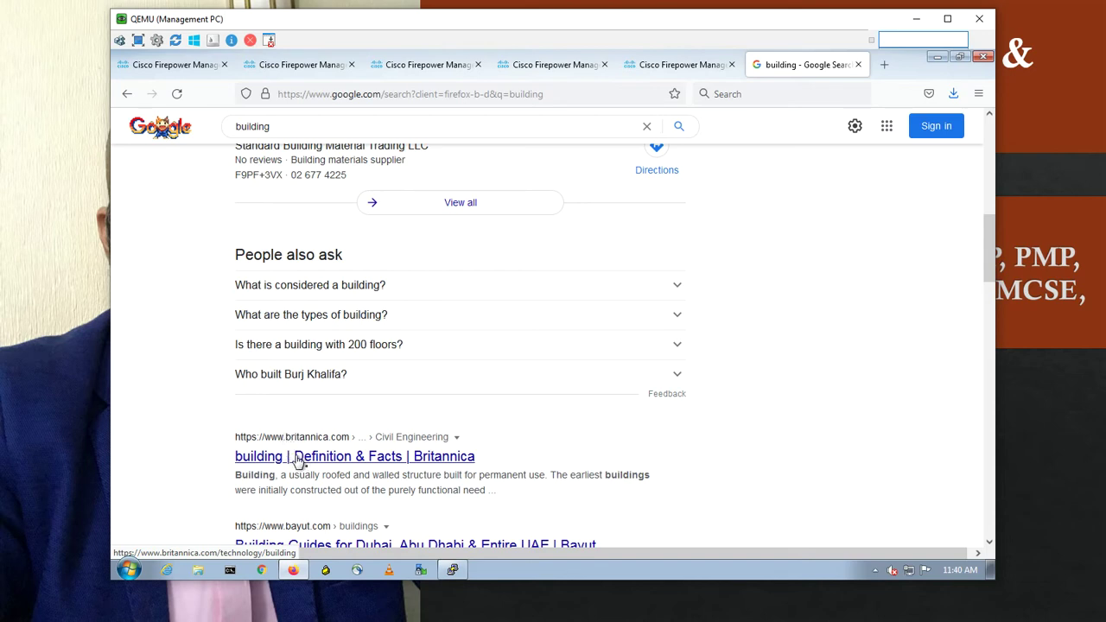
right_click(296, 459)
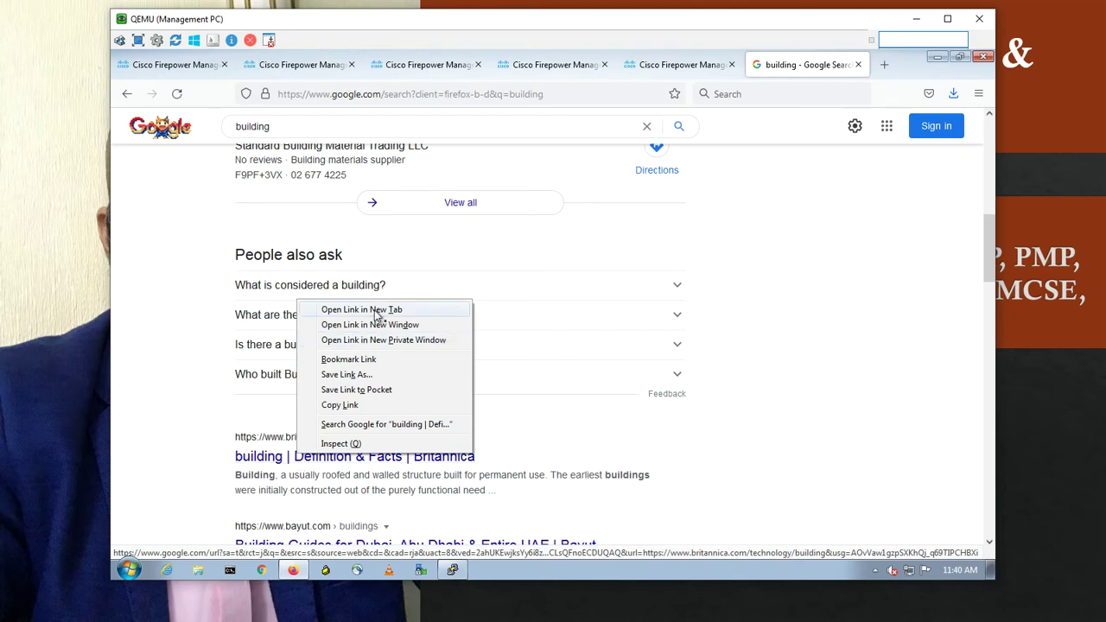
click(417, 305)
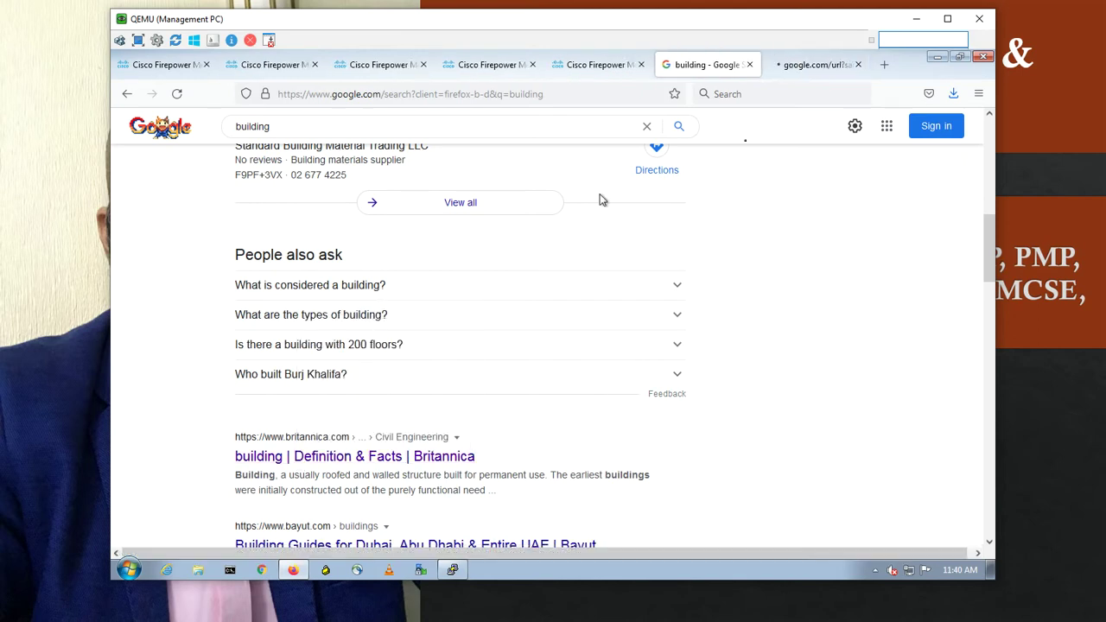
click(812, 67)
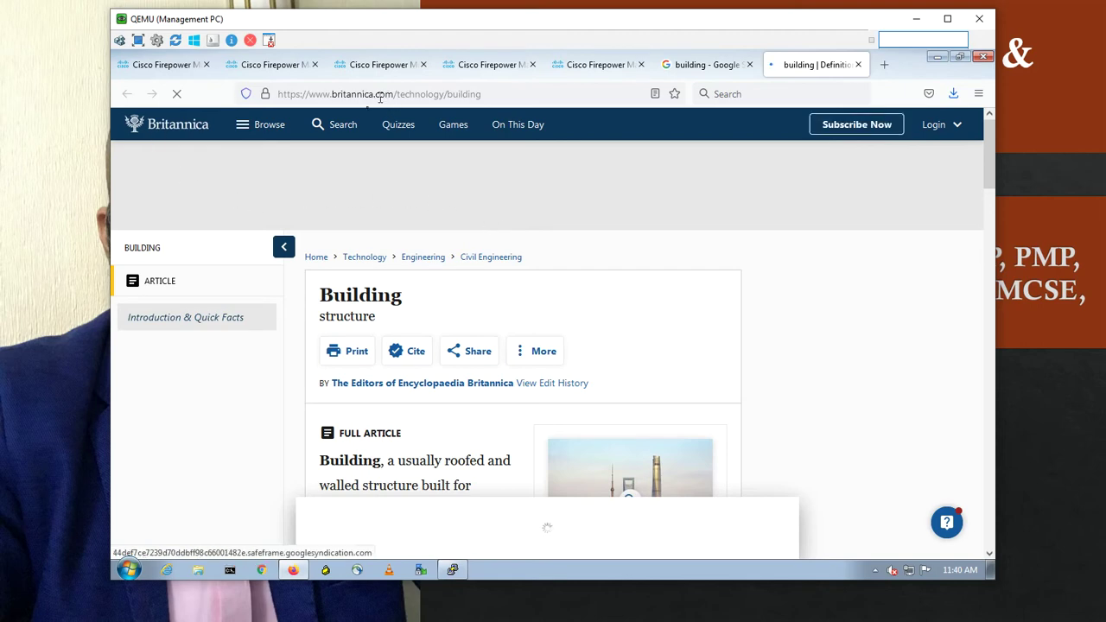
- Copy only the domain britannica.com from the Britannica page's address
click(354, 94)
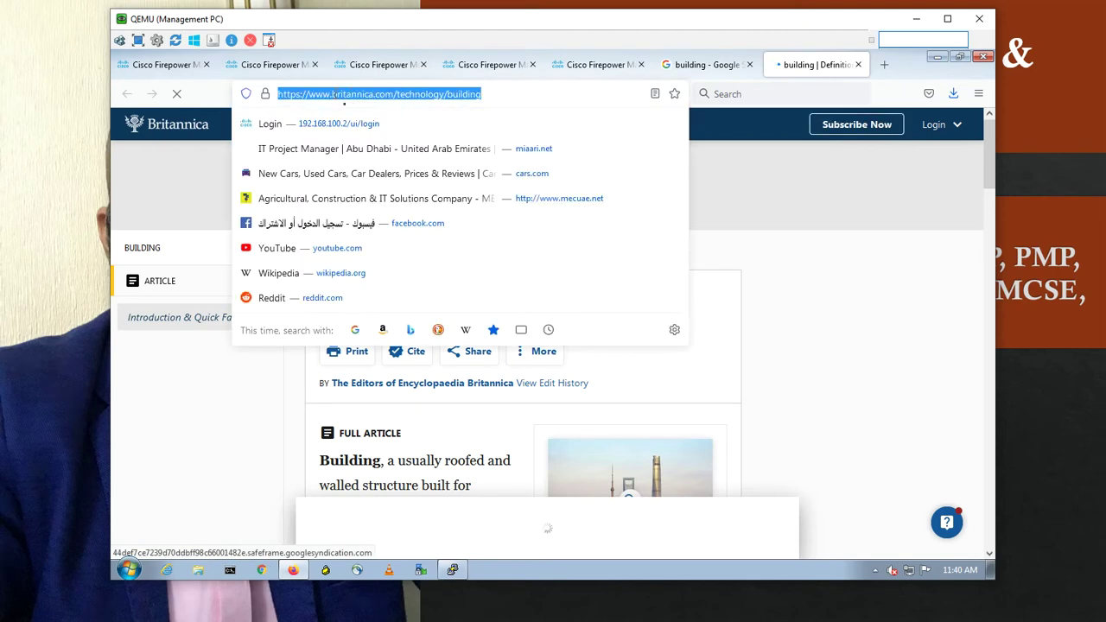
click(333, 95)
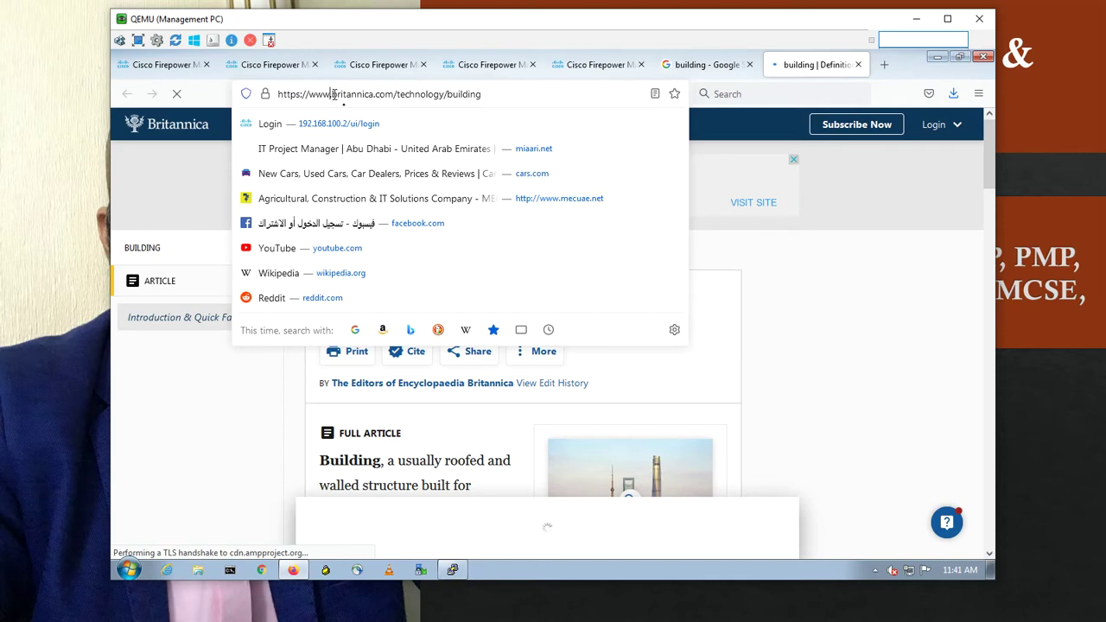
drag(334, 95, 393, 95)
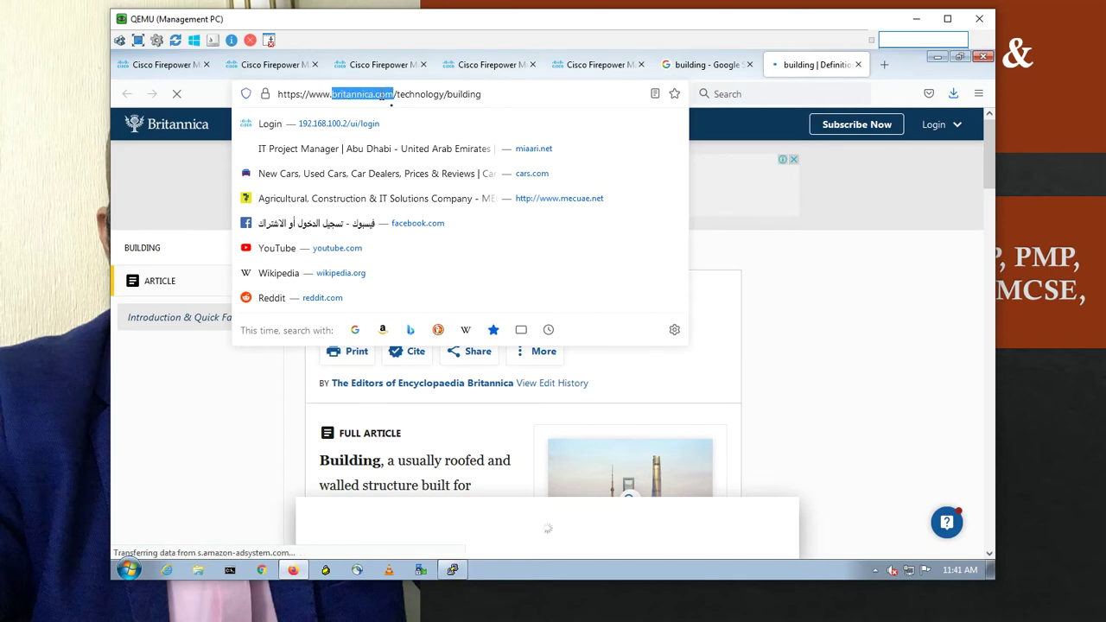
right_click(384, 98)
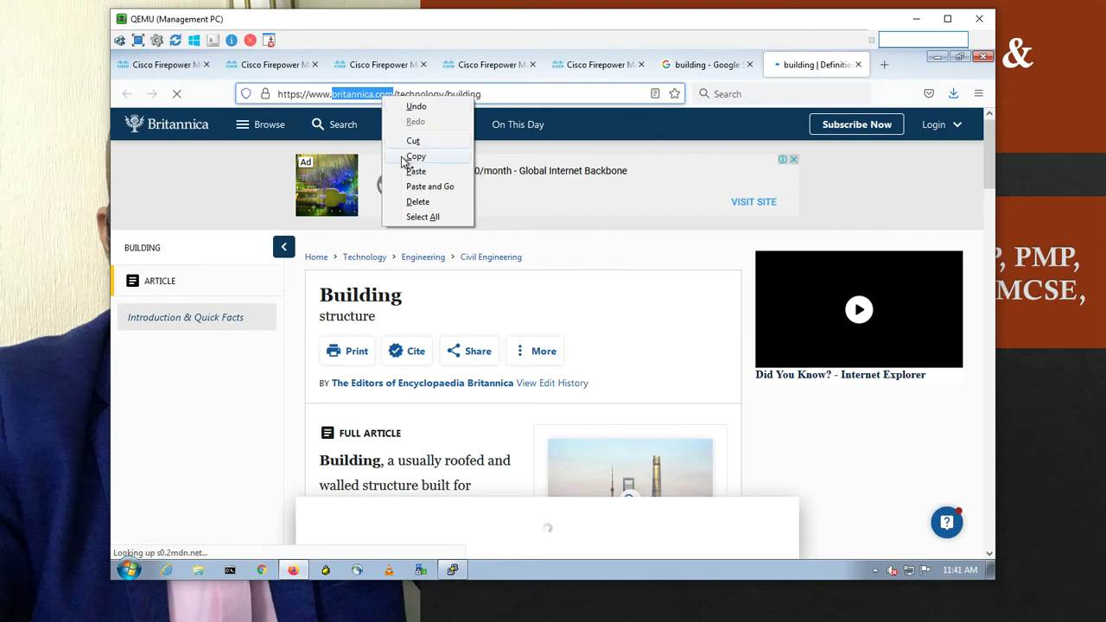
click(402, 160)
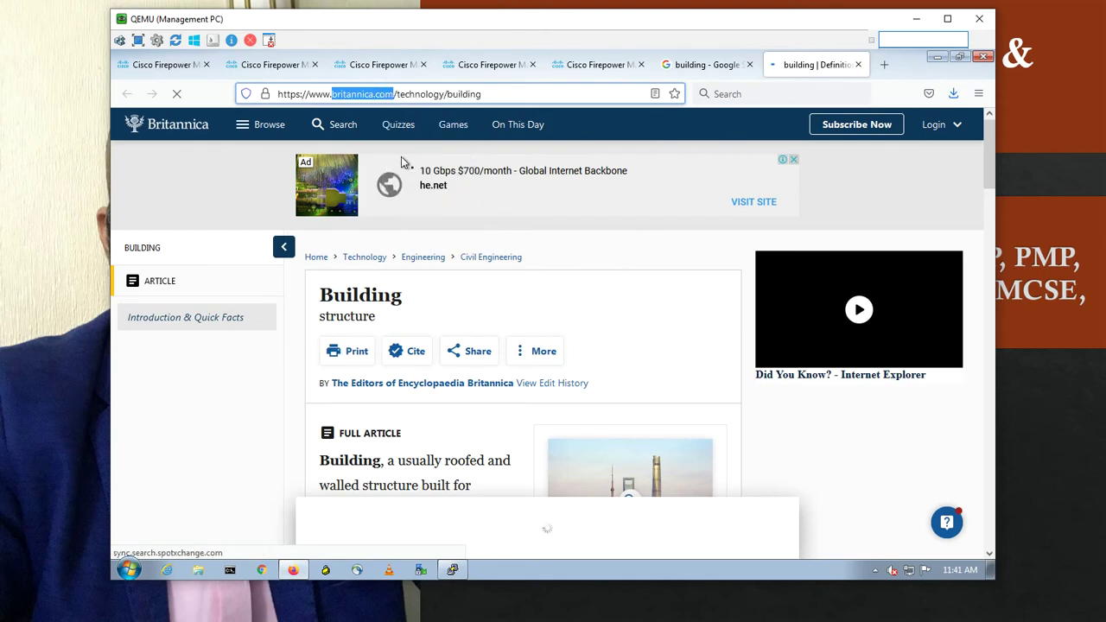
- Create a text document named Bad-Domains.txt on the Windows desktop and open it in Notepad
click(936, 57)
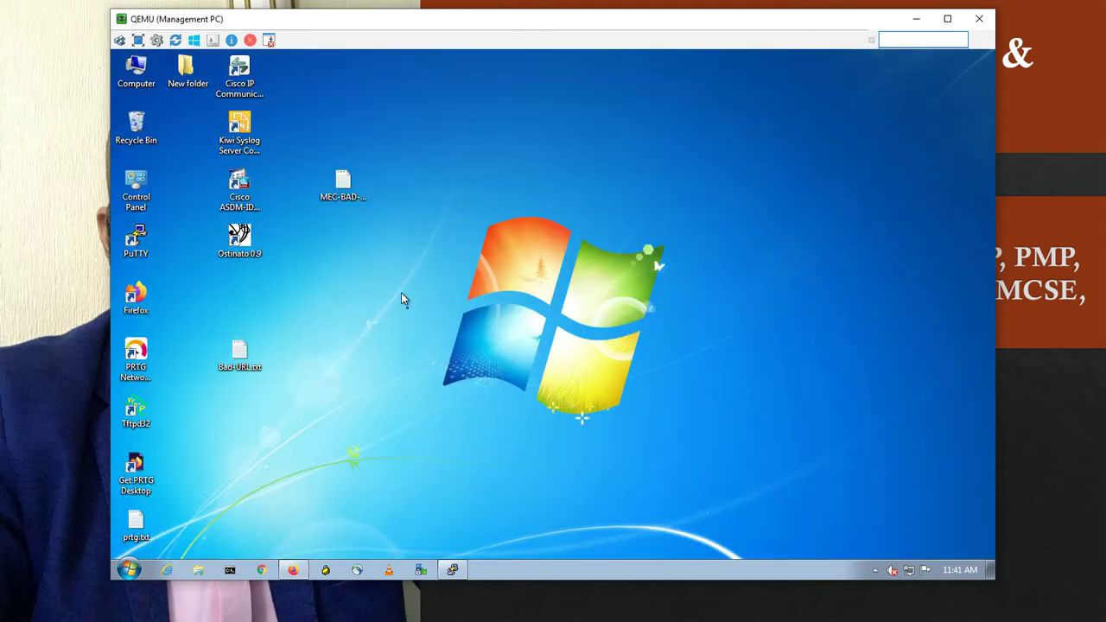
right_click(350, 306)
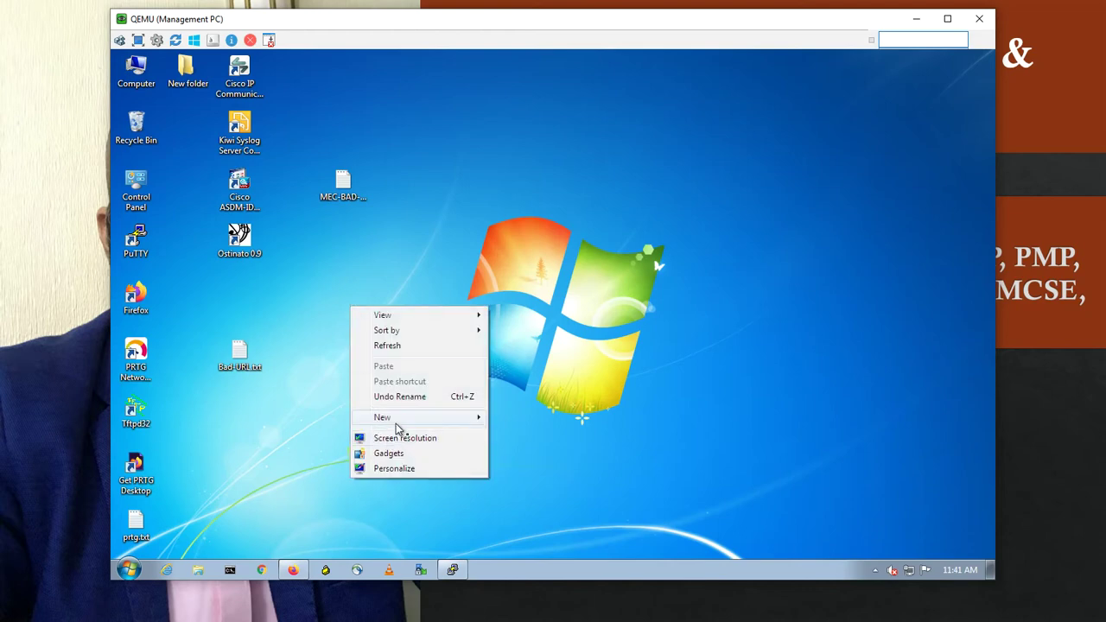
mouse_move(403, 421)
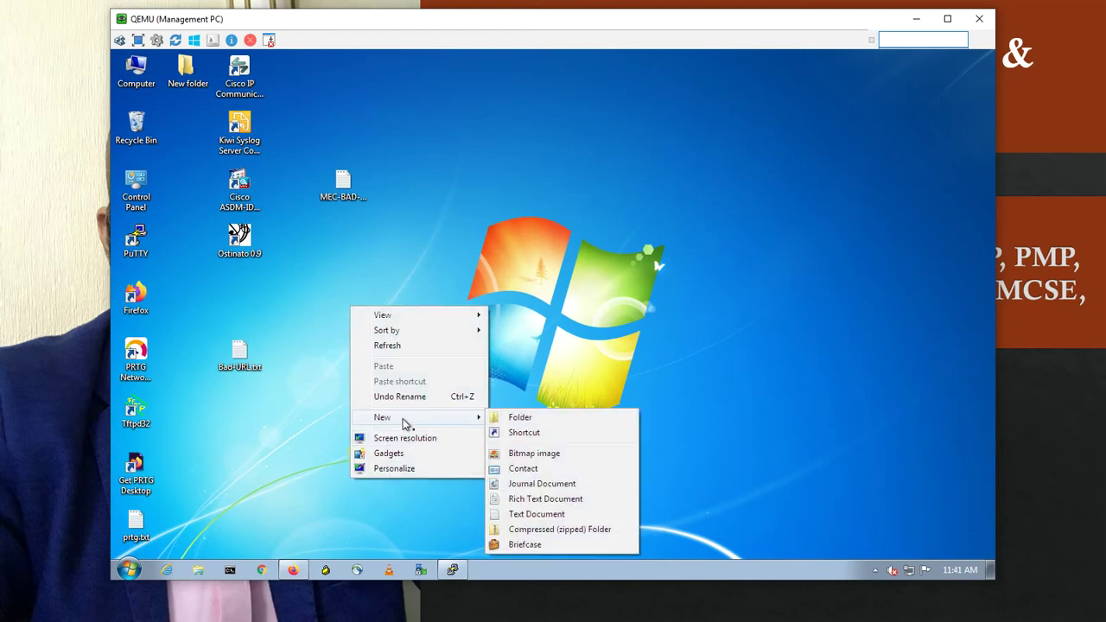
click(536, 514)
text(Bad-Do)
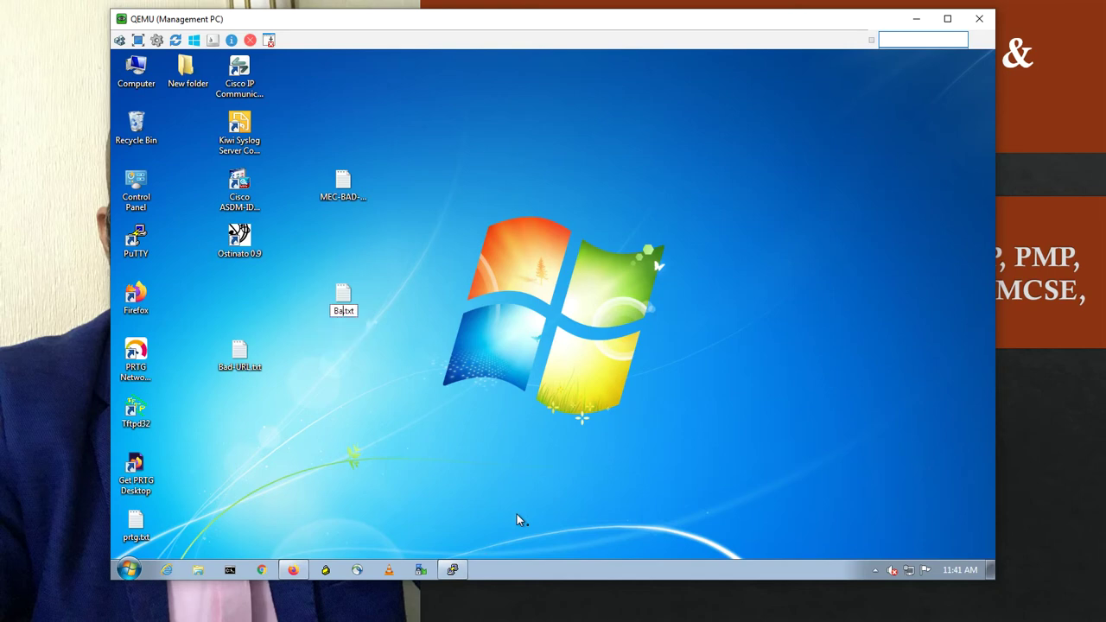
text(mains)
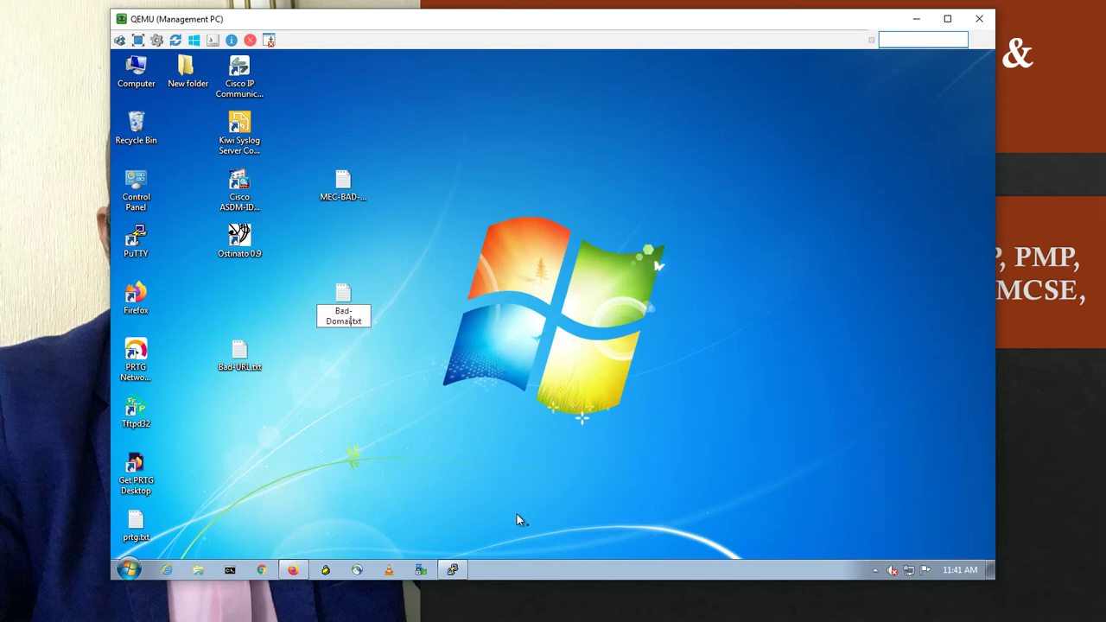
key(Return)
key(Return)
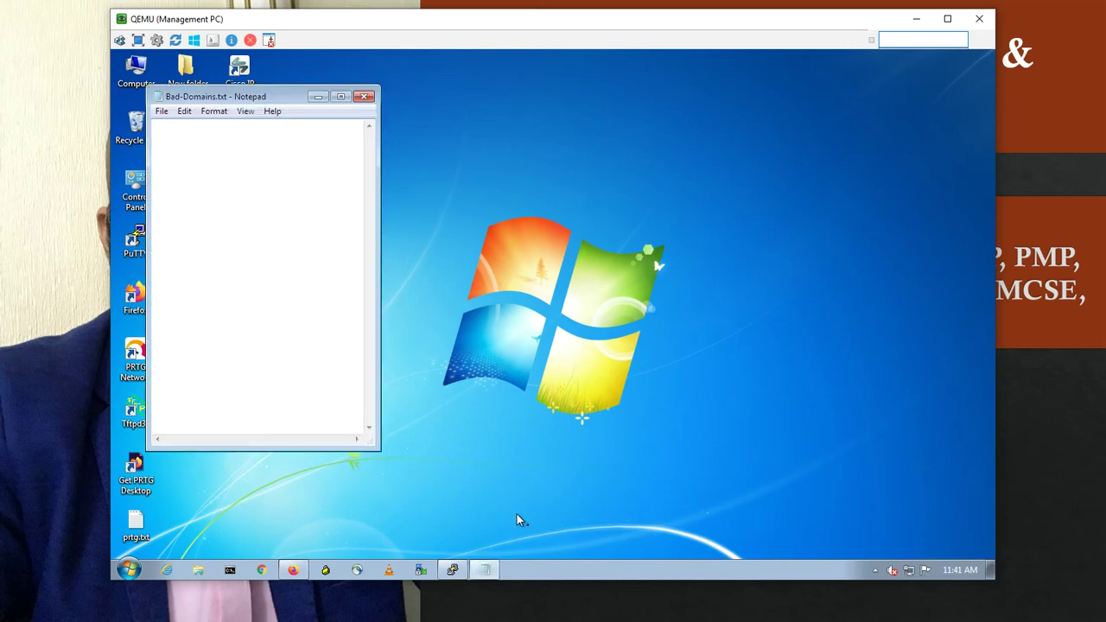
- Paste the domain britannica.com into Bad-Domains.txt, then close the file and save its changes
key(ctrl+v)
click(364, 96)
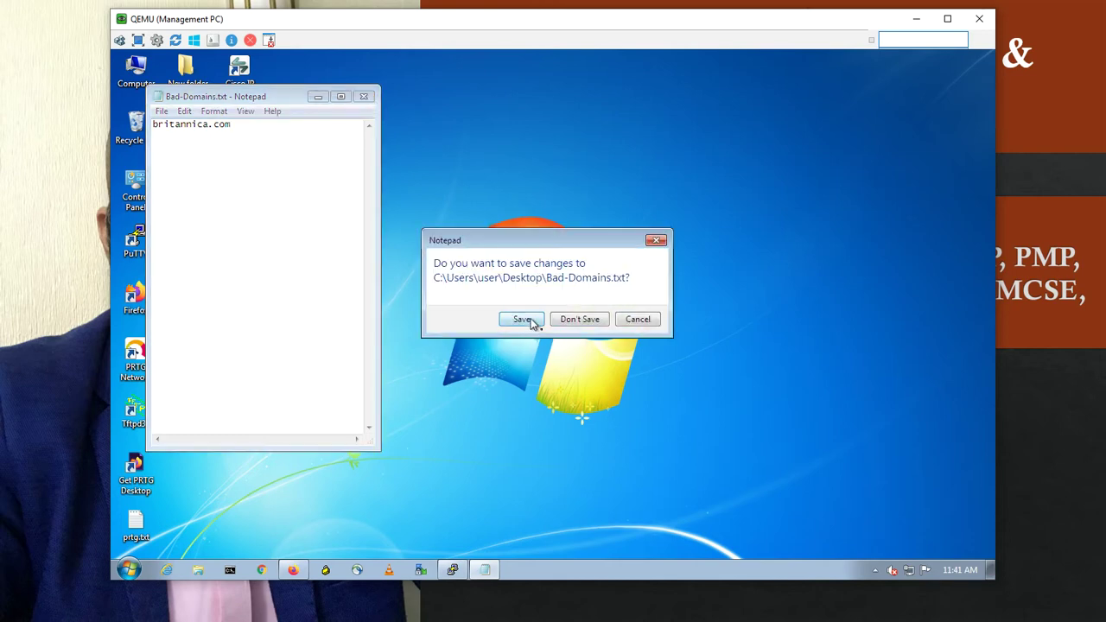
click(523, 319)
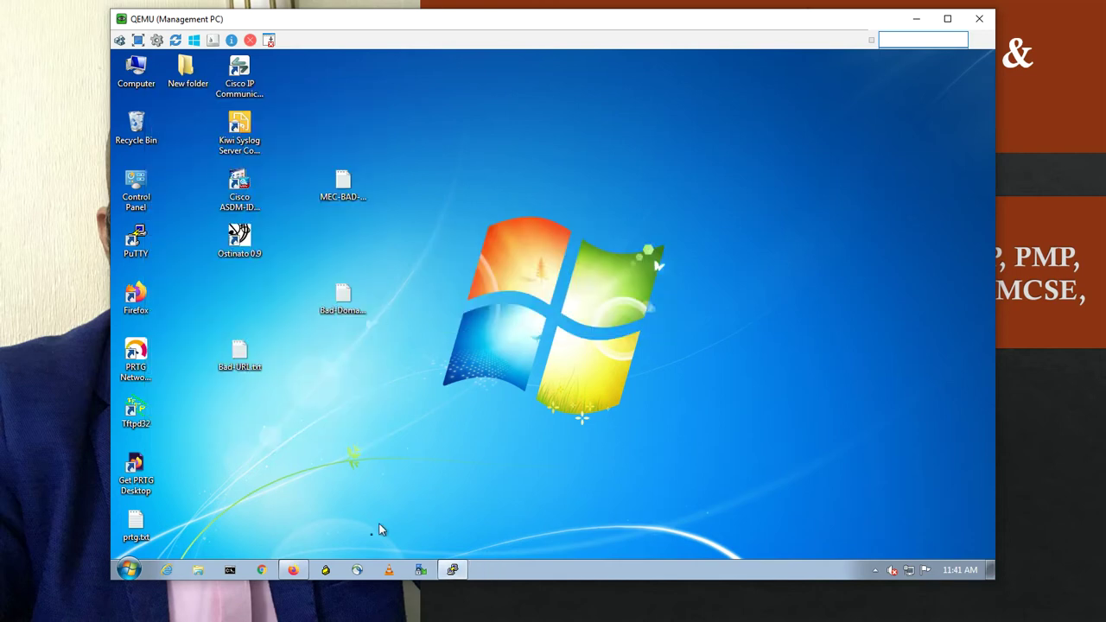
- Switch back to Firefox and start a new Security Intelligence DNS entry named Miaari-DNS with type List
click(294, 570)
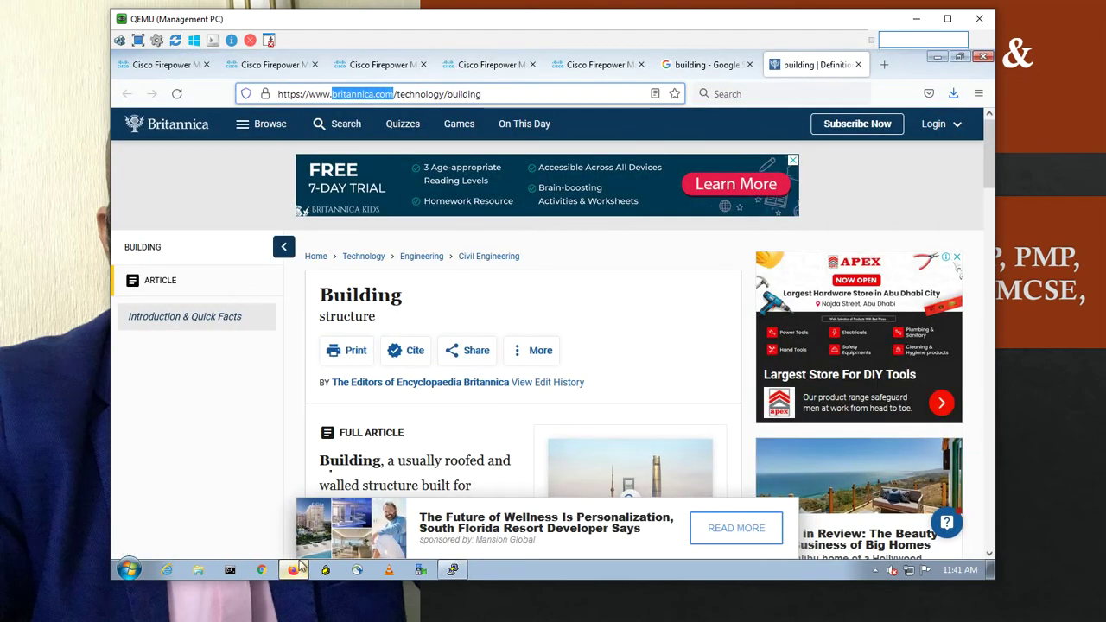
click(605, 74)
click(497, 72)
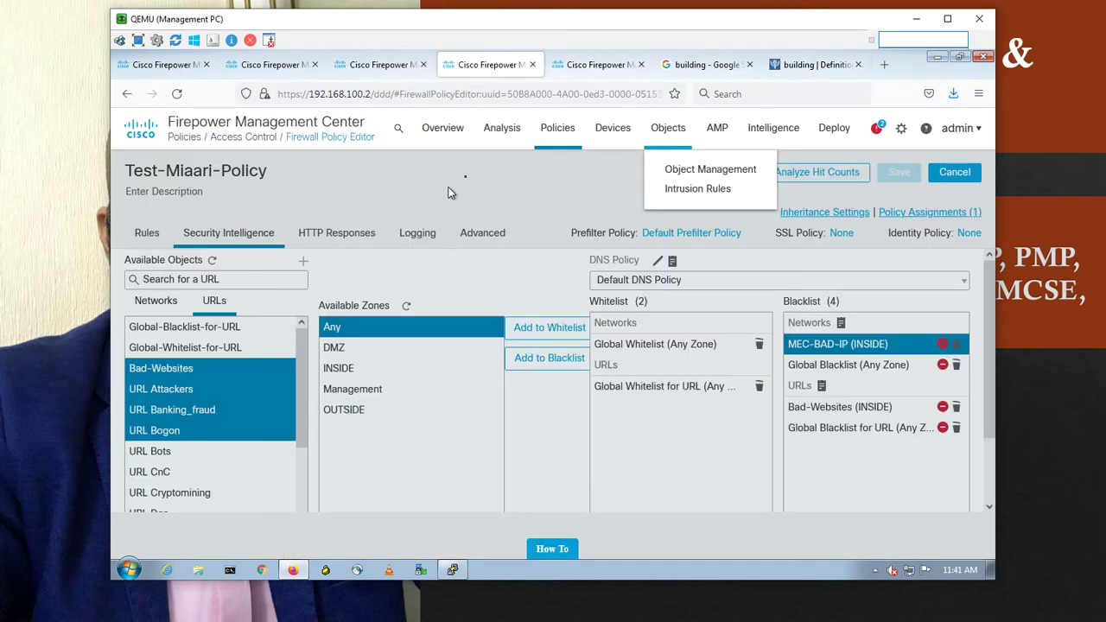
click(384, 69)
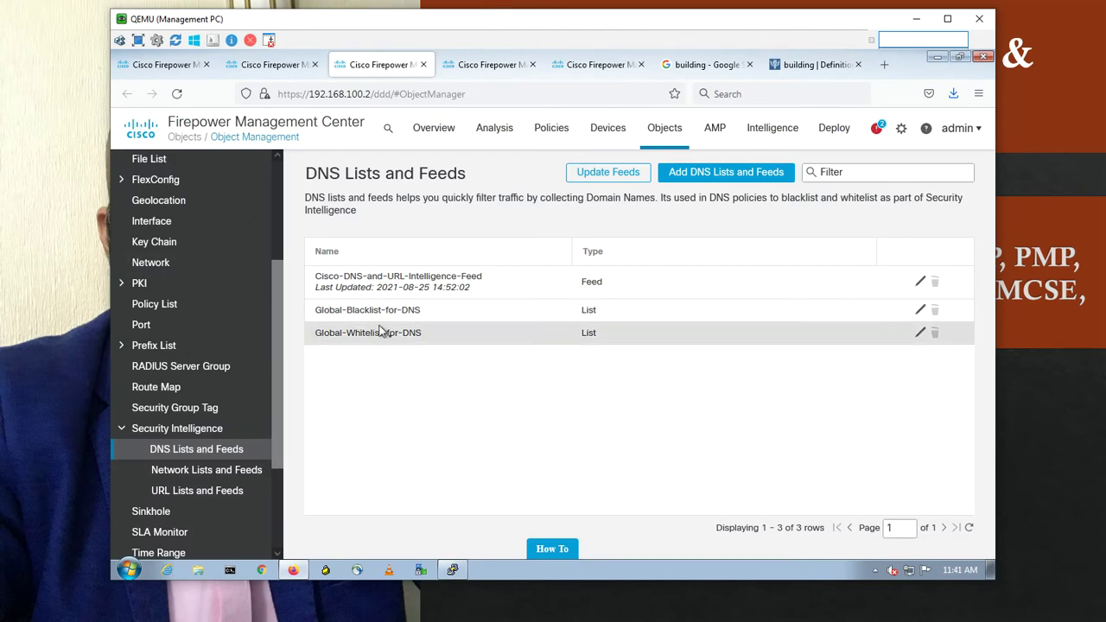
click(706, 178)
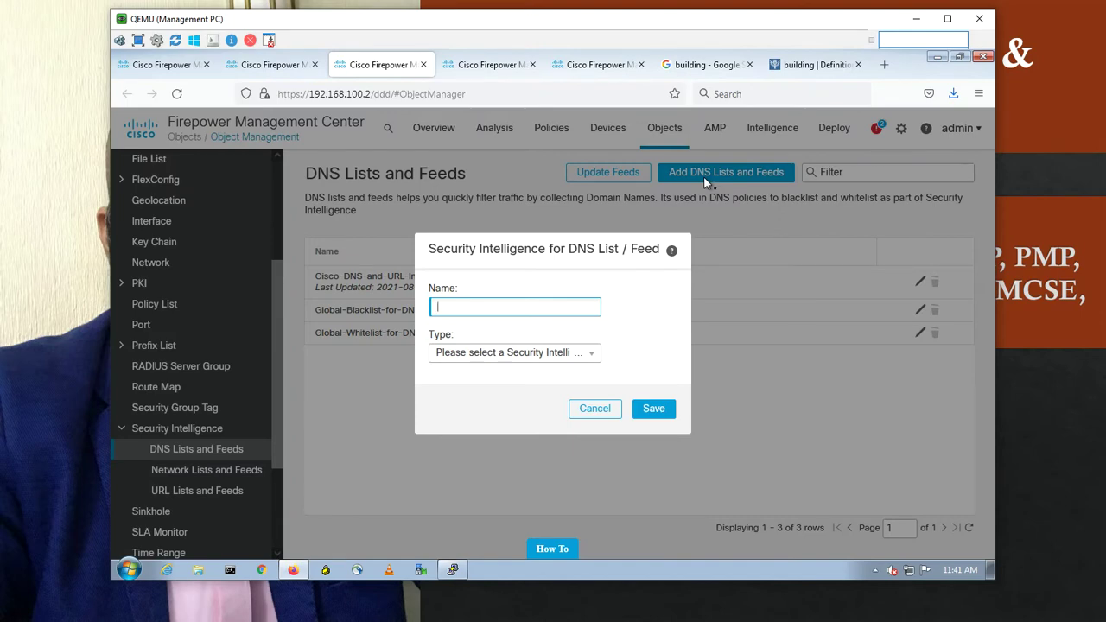
text(Miaari-DNS)
click(541, 354)
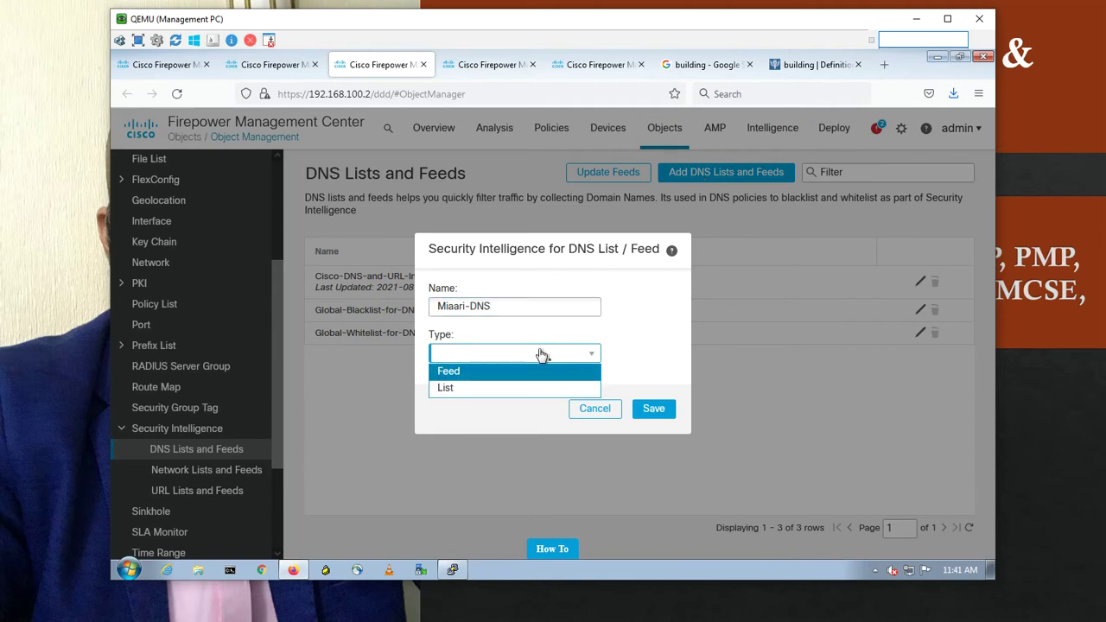
click(473, 394)
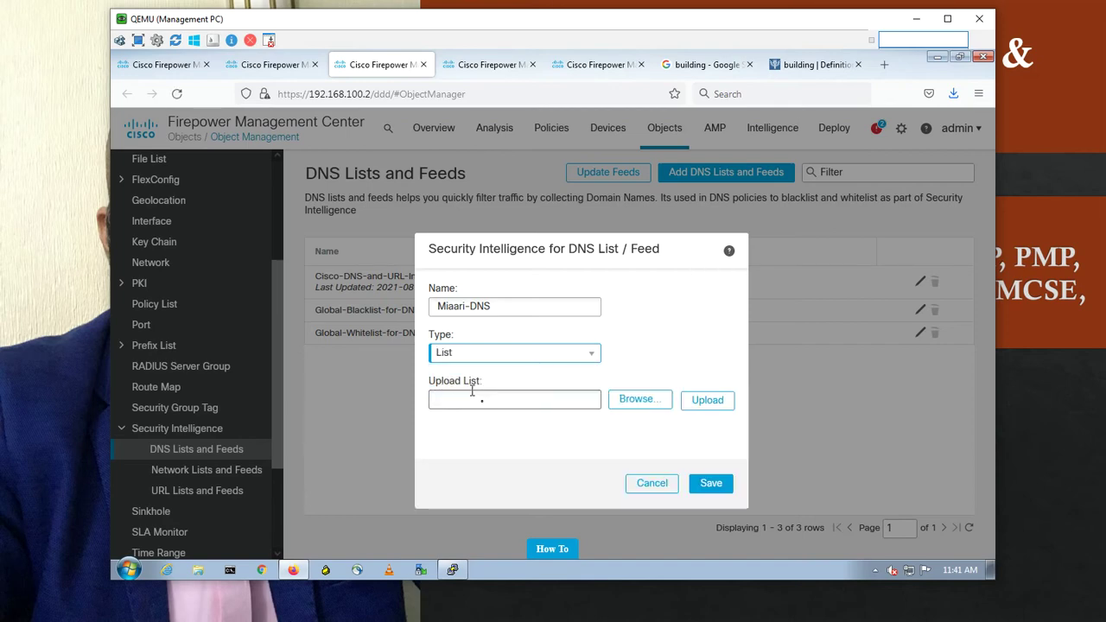
- Choose Bad-Domains.txt from the desktop as the file to upload for the DNS list
click(635, 399)
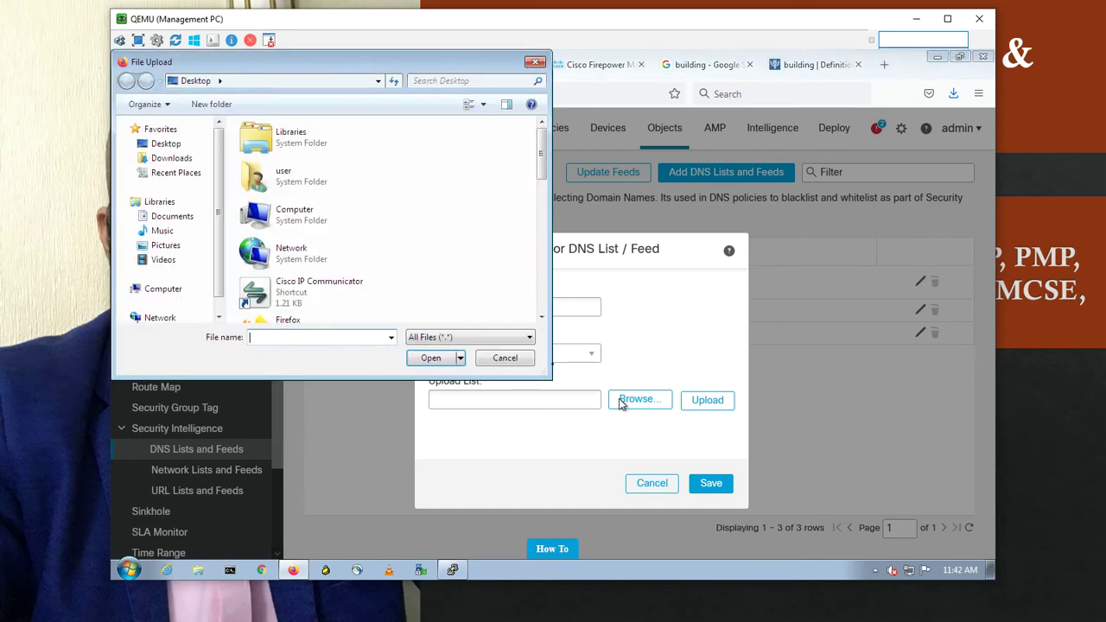
click(295, 221)
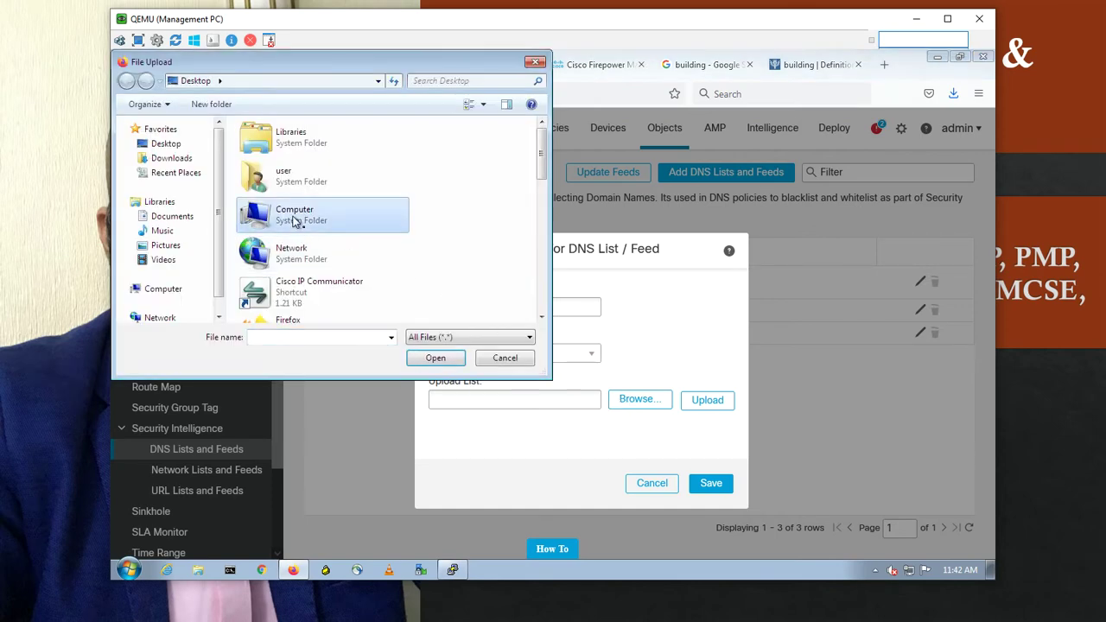
key(b)
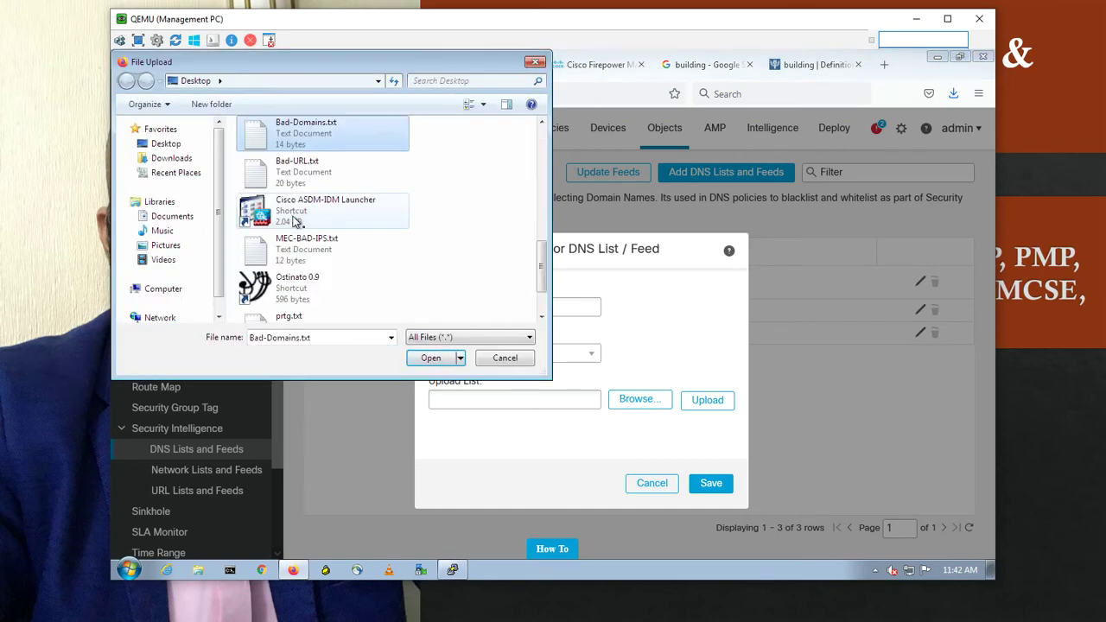
double_click(336, 137)
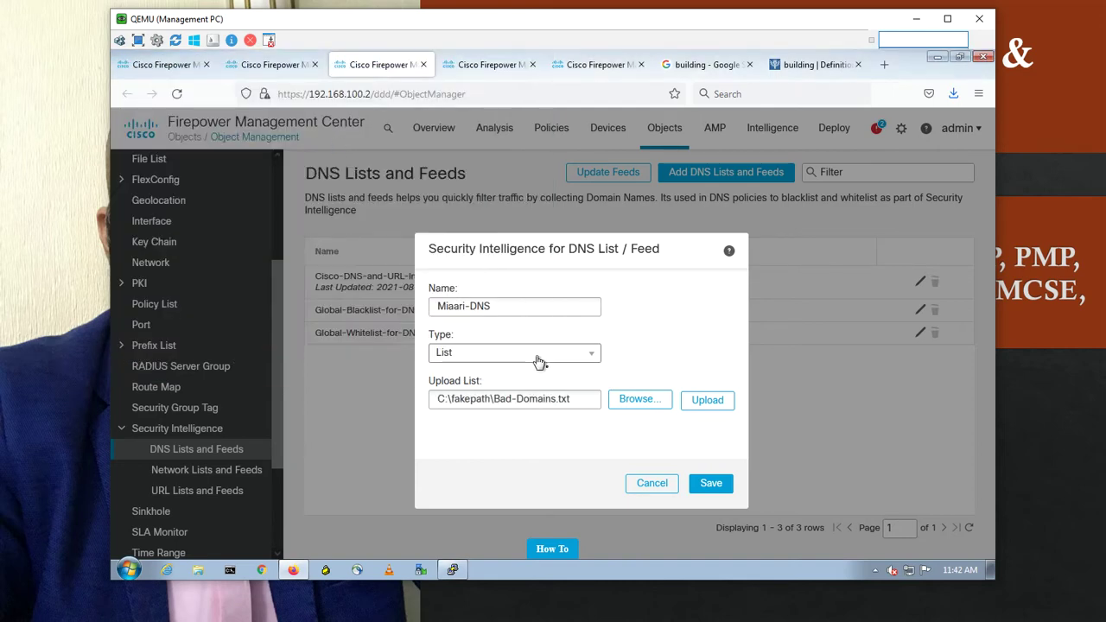
- Upload Bad-Domains.txt to the DNS list entry and save the Miaari-DNS list
click(698, 405)
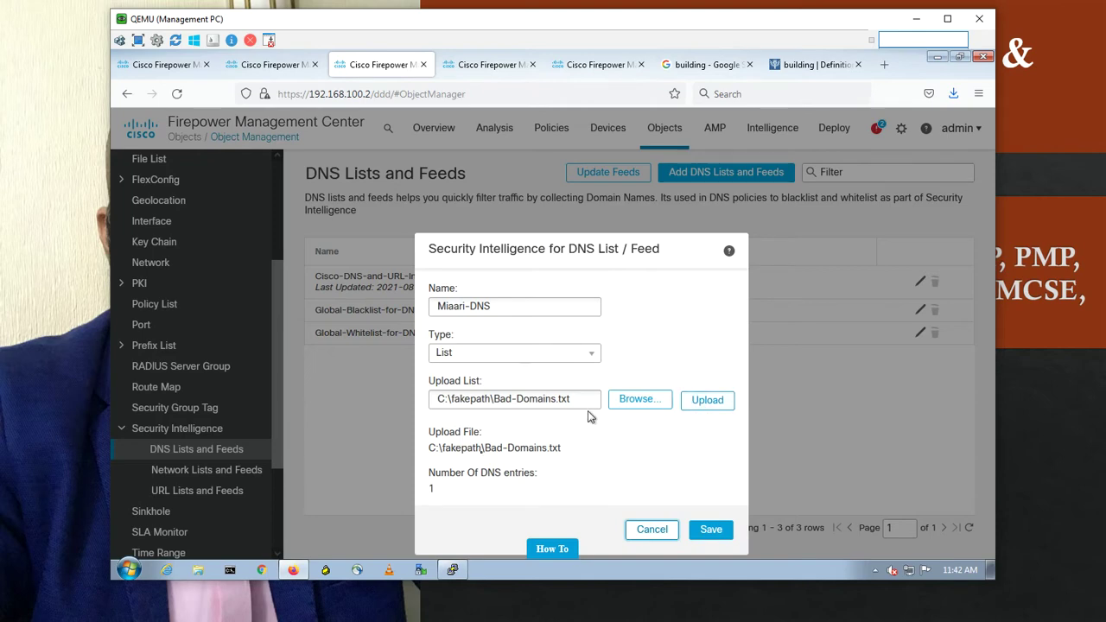
click(709, 530)
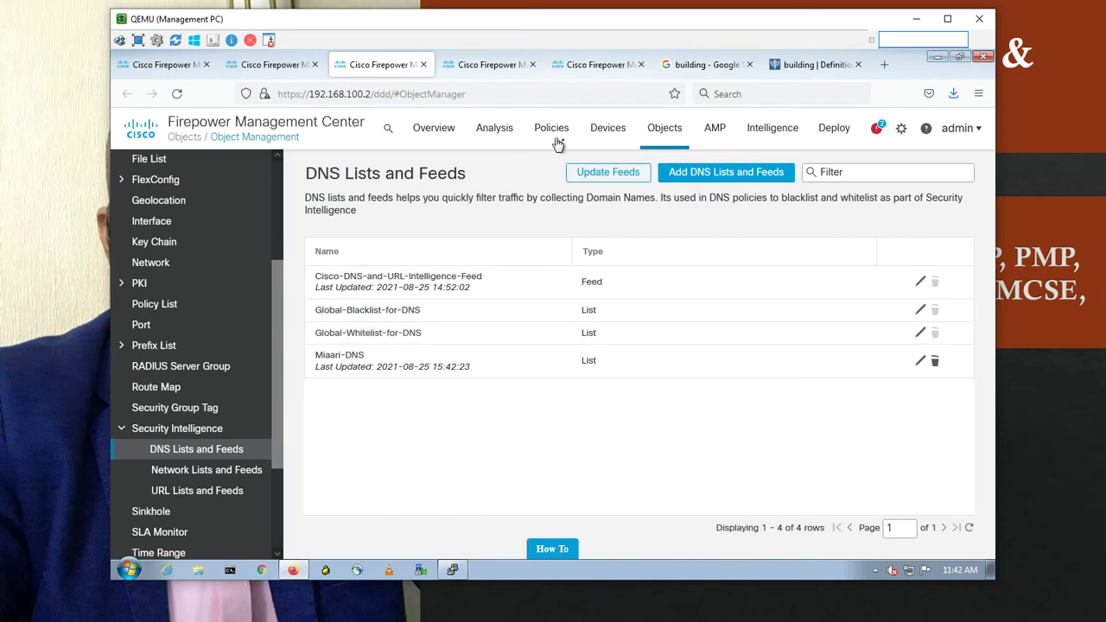
- Create a new DNS policy named Miaari-DNS-Policy with no description
mouse_move(552, 129)
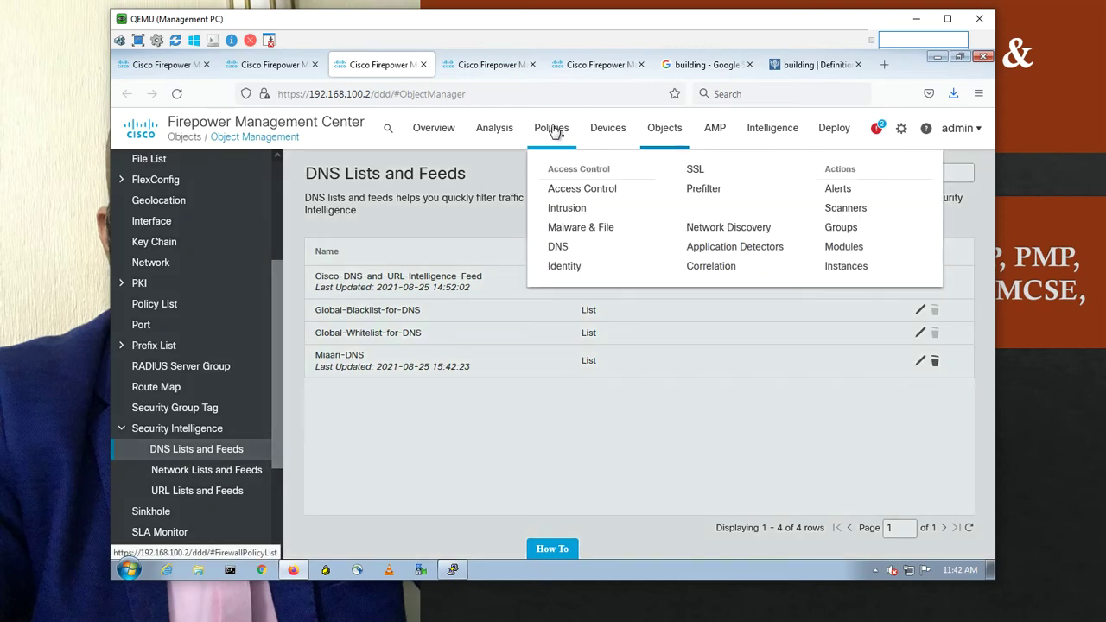
click(558, 248)
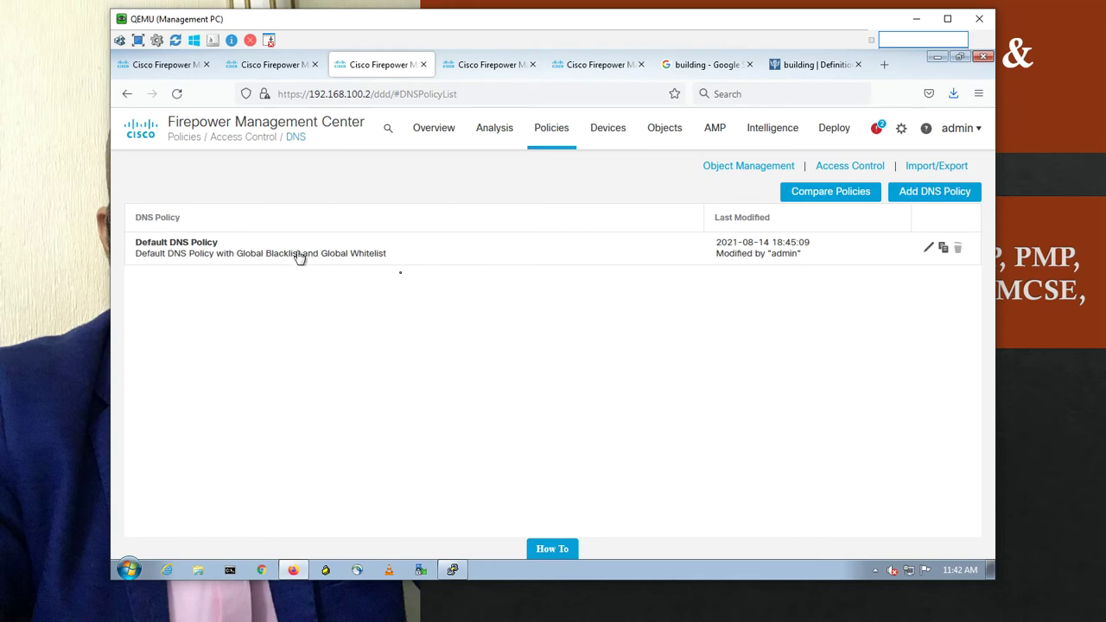
click(913, 196)
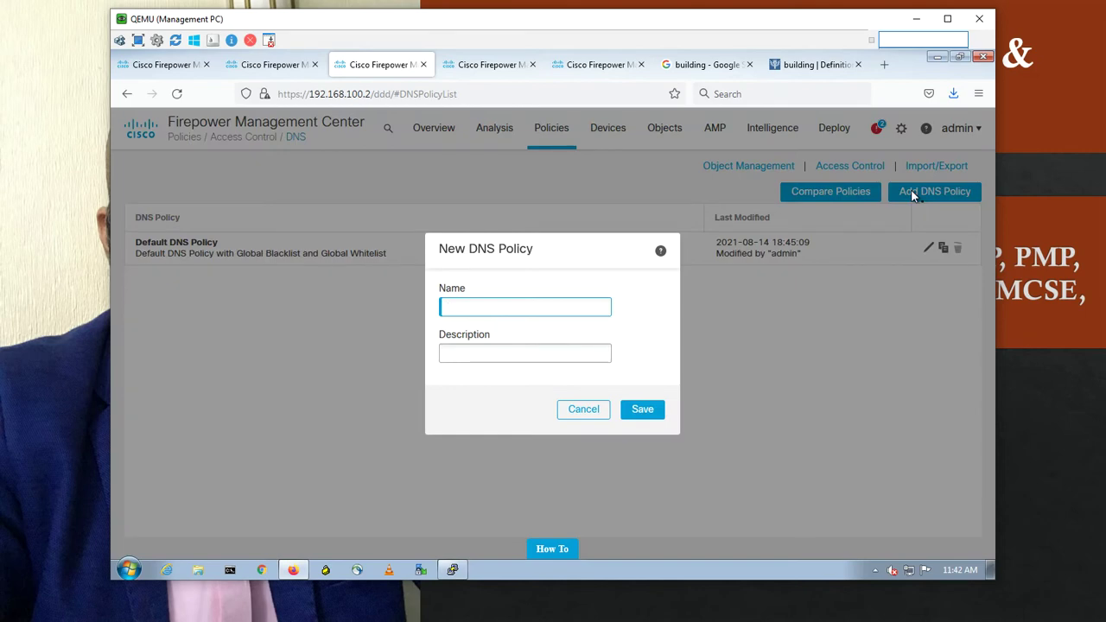
text(Miaari-DNS-Poli)
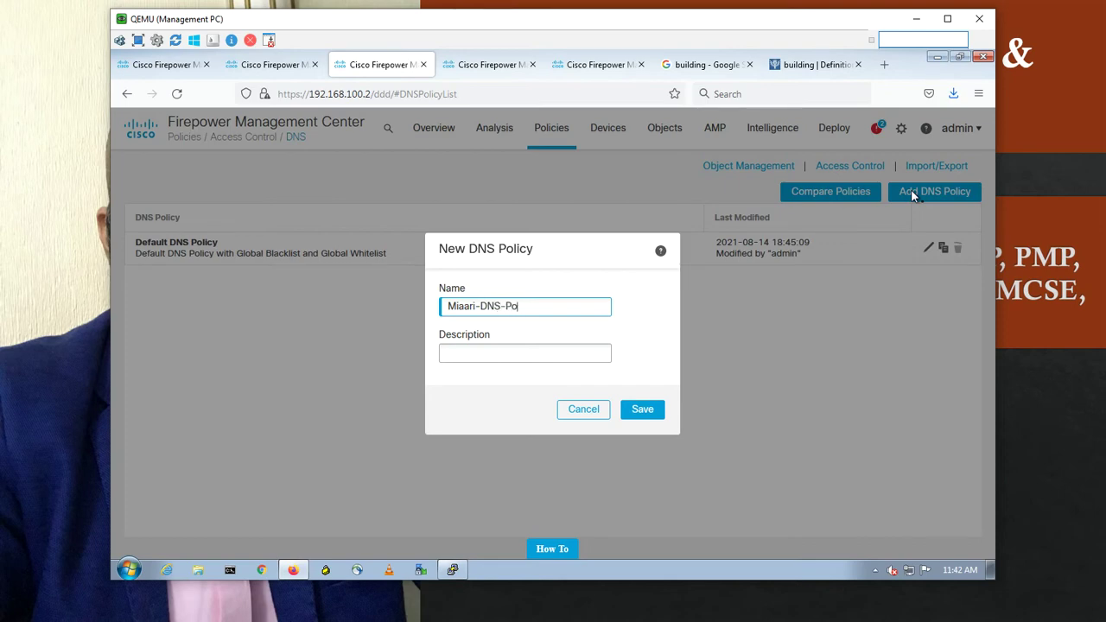
text(cy)
click(643, 409)
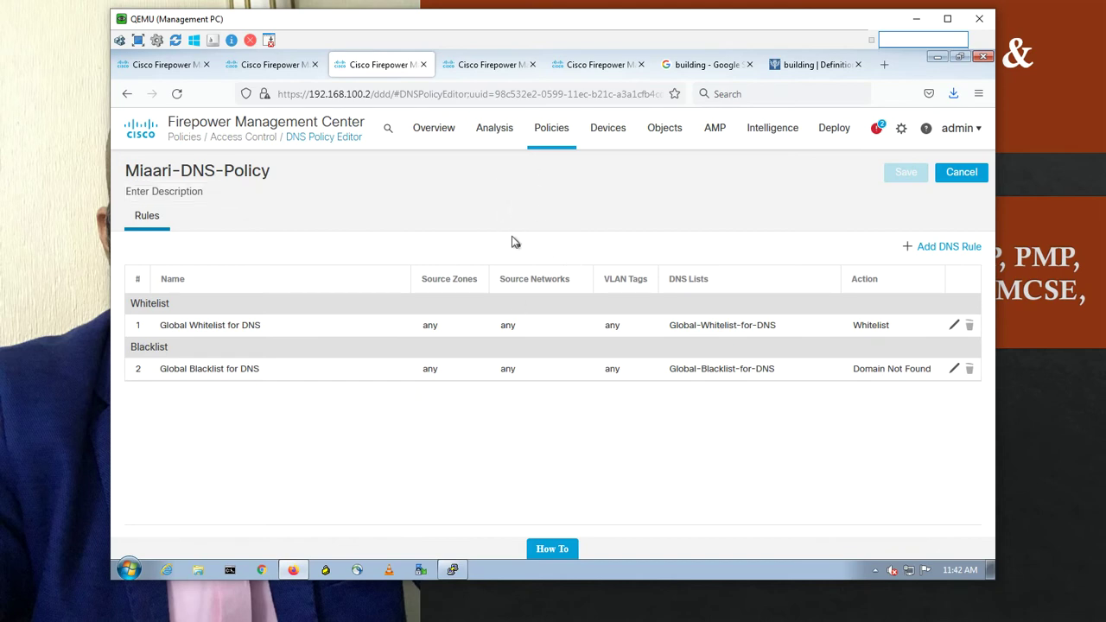
- Start a new DNS rule in Miaari-DNS-Policy named Miaari-DNS-First-BLOCK-DOMAIN with the action Domain Not Found
click(950, 247)
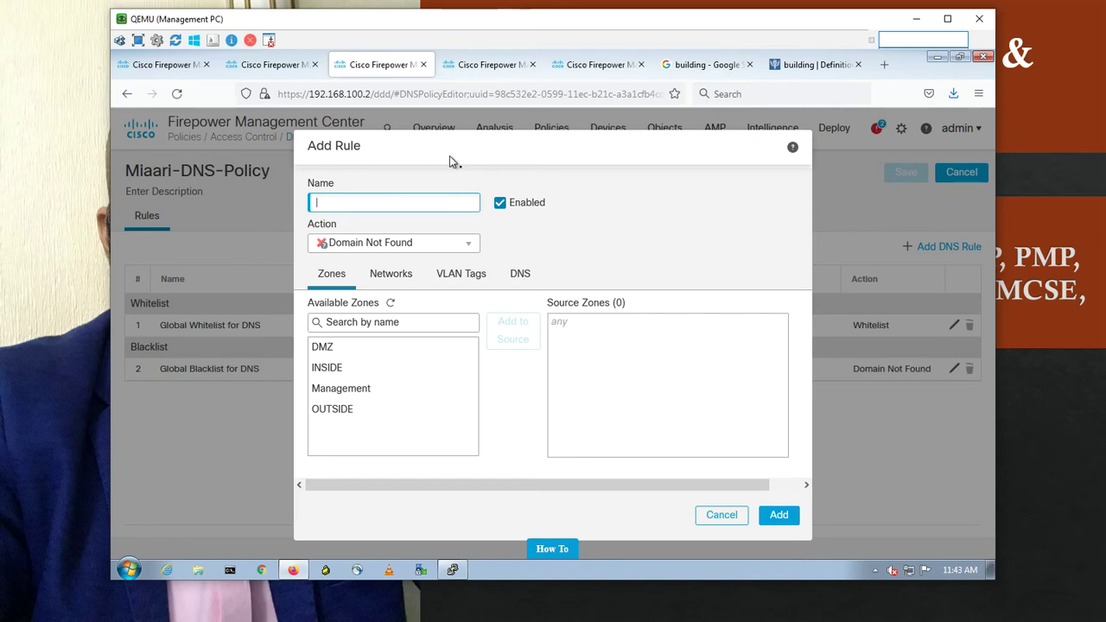
text(-Firs)
key(BackSpace)
key(BackSpace)
key(BackSpace)
key(BackSpace)
key(BackSpace)
text(Fir)
key(BackSpace)
key(BackSpace)
key(BackSpace)
text(Miaari-DNS-First-BLOCK)
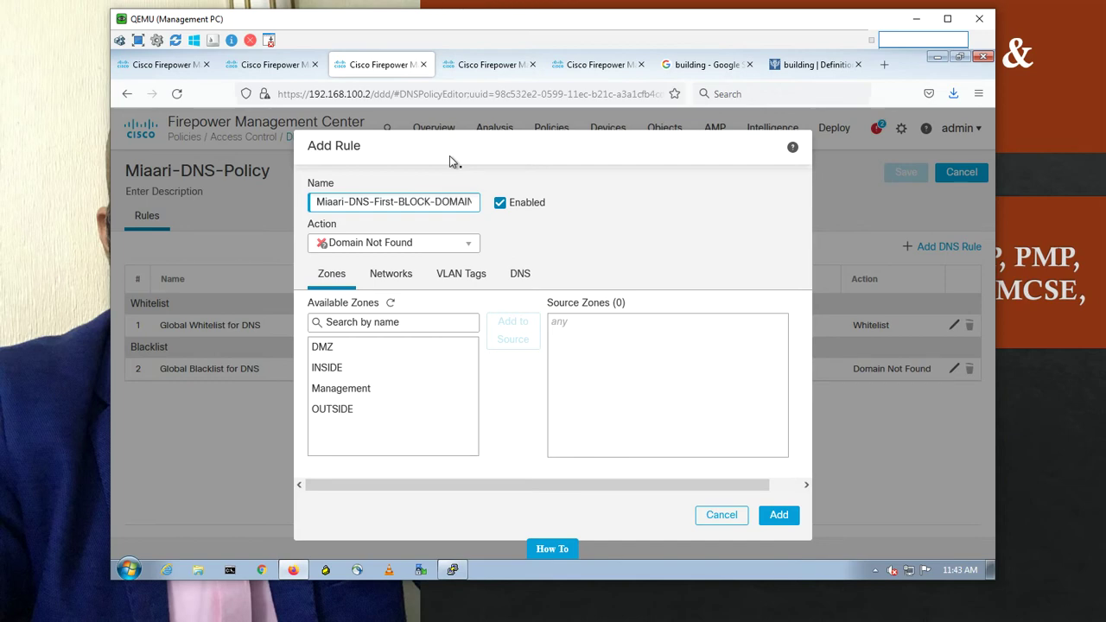
click(404, 244)
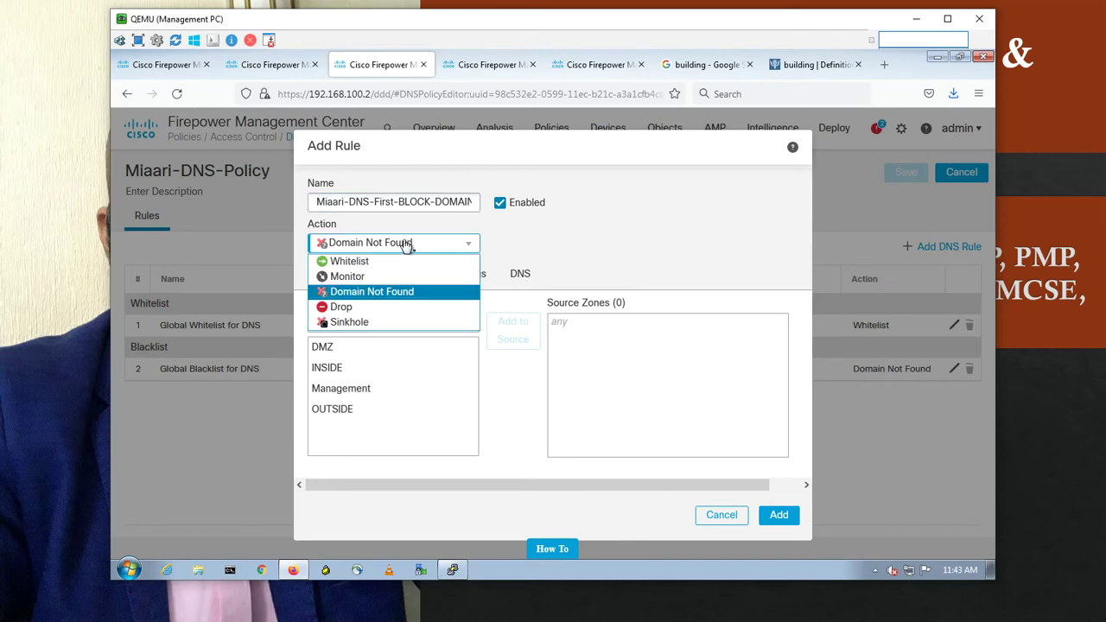
click(362, 294)
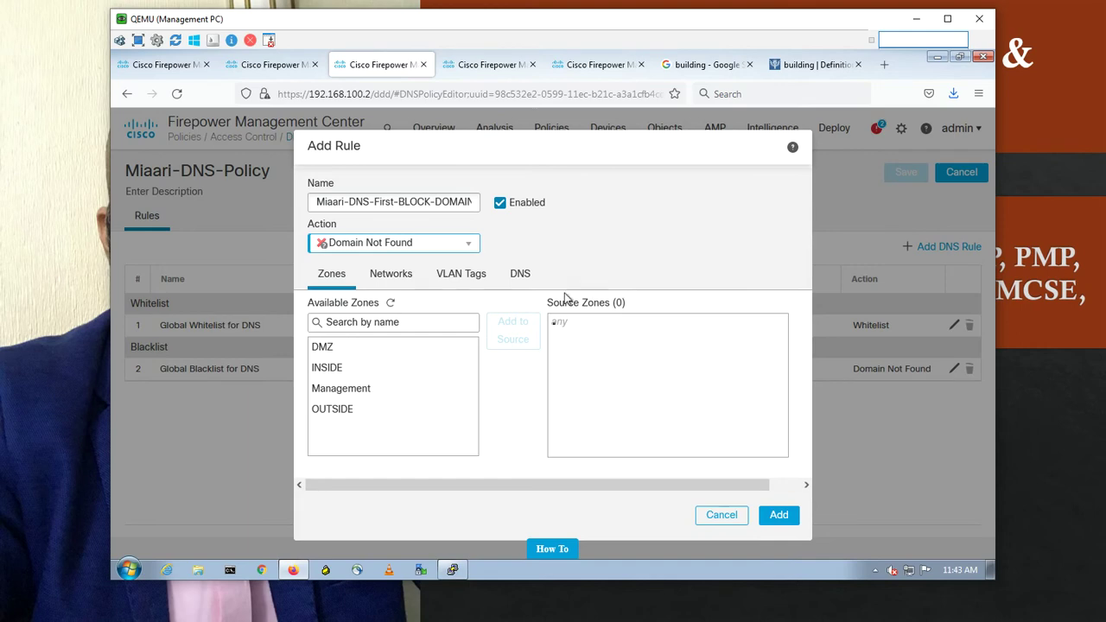
click(337, 370)
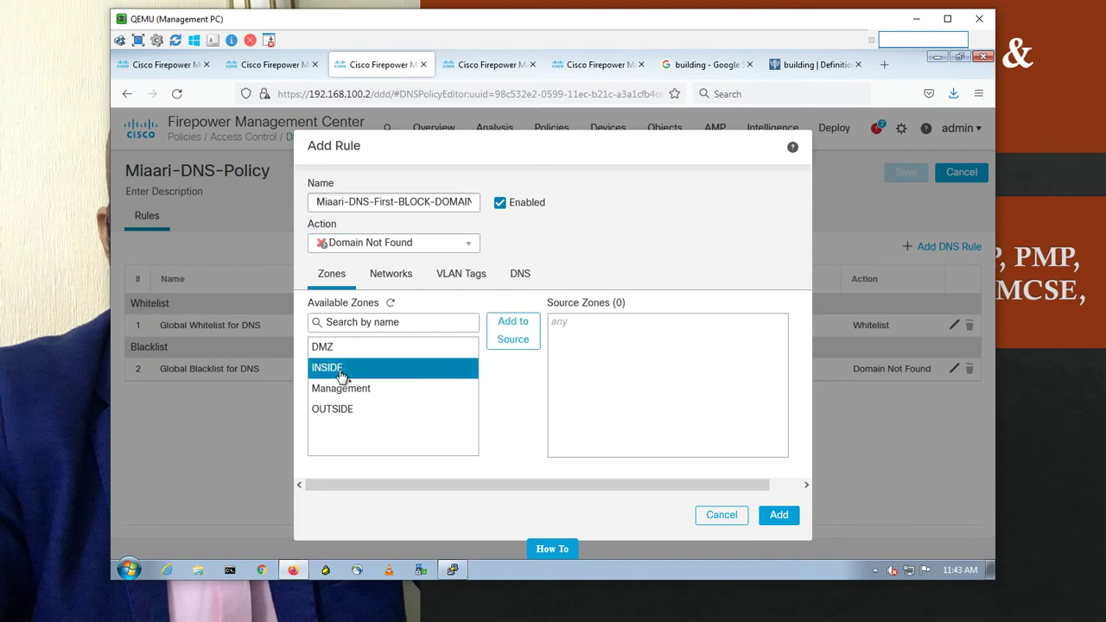
click(513, 339)
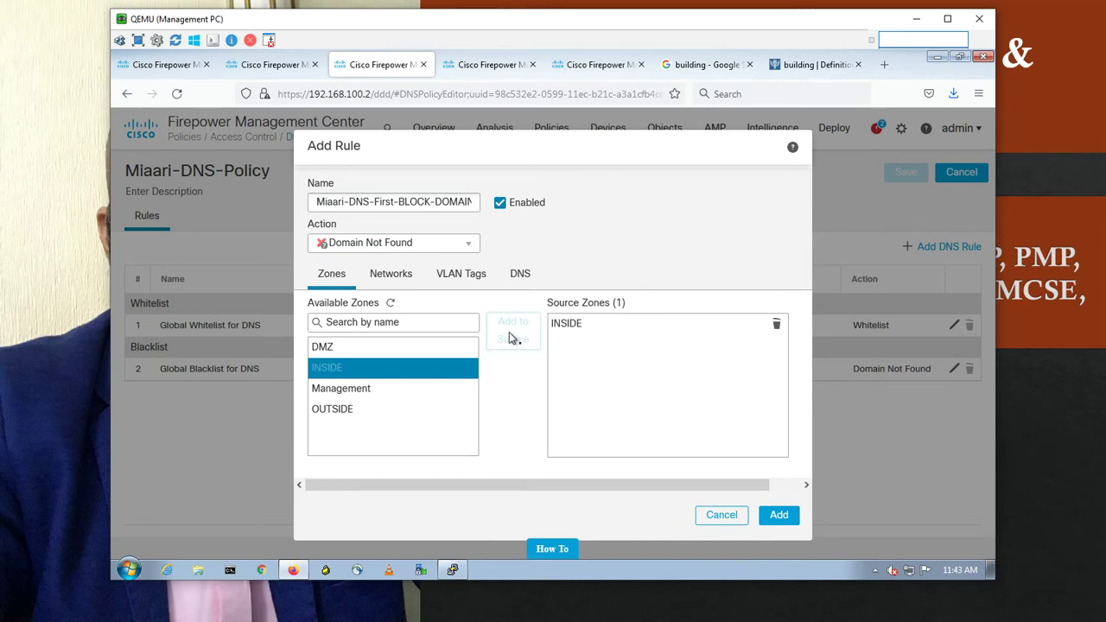
click(558, 330)
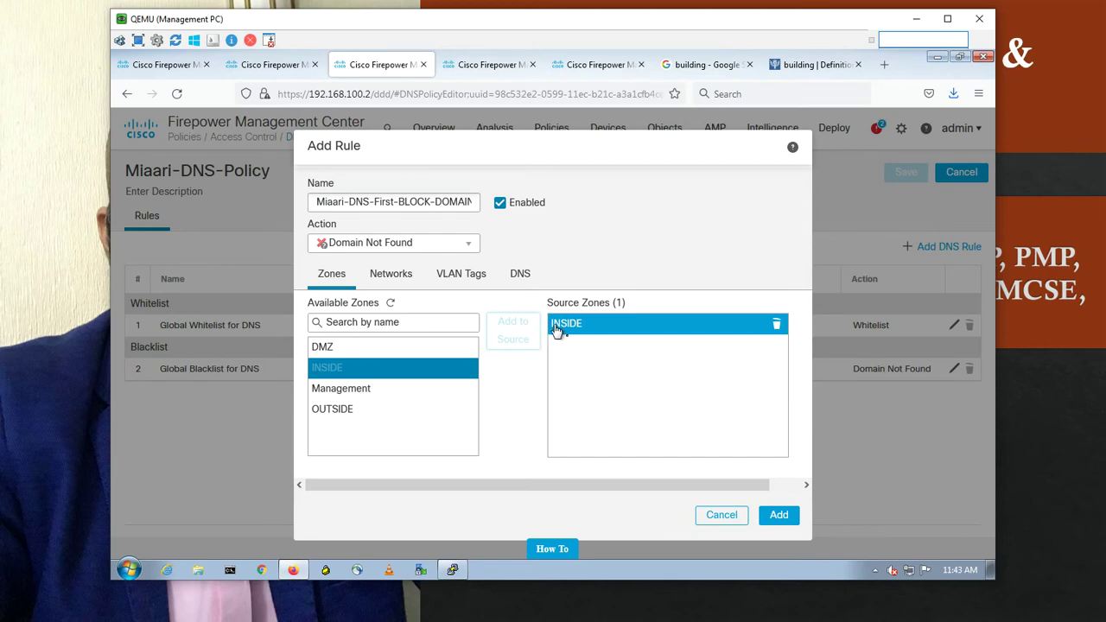
click(776, 324)
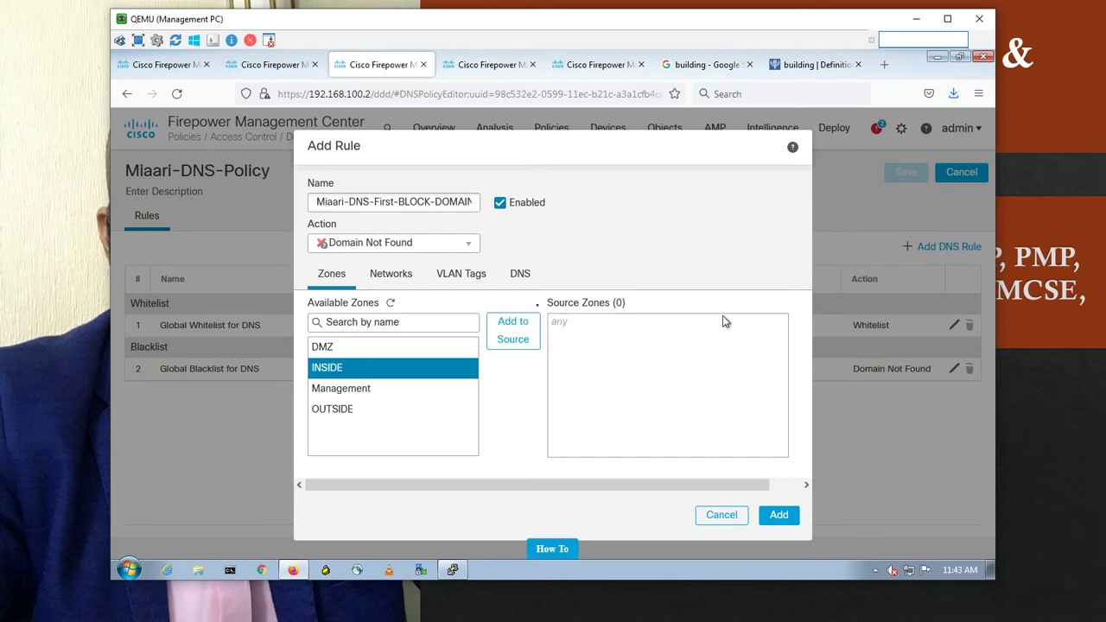
- Add DMZ as the rule's source zone and leave the source networks set to any
ctrl+click(319, 349)
click(320, 348)
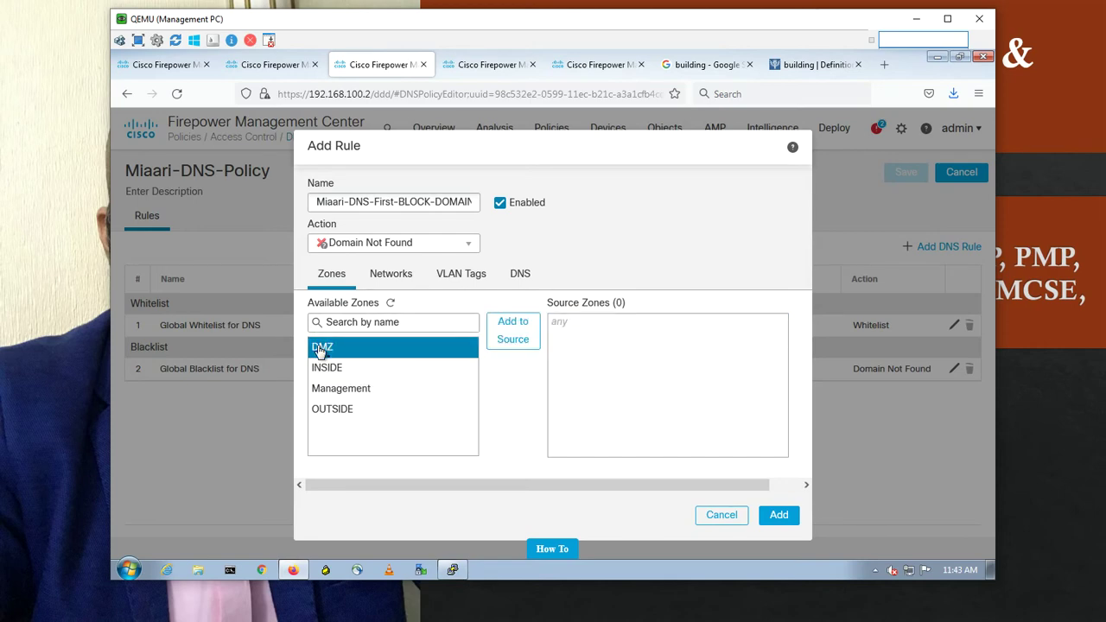
click(518, 338)
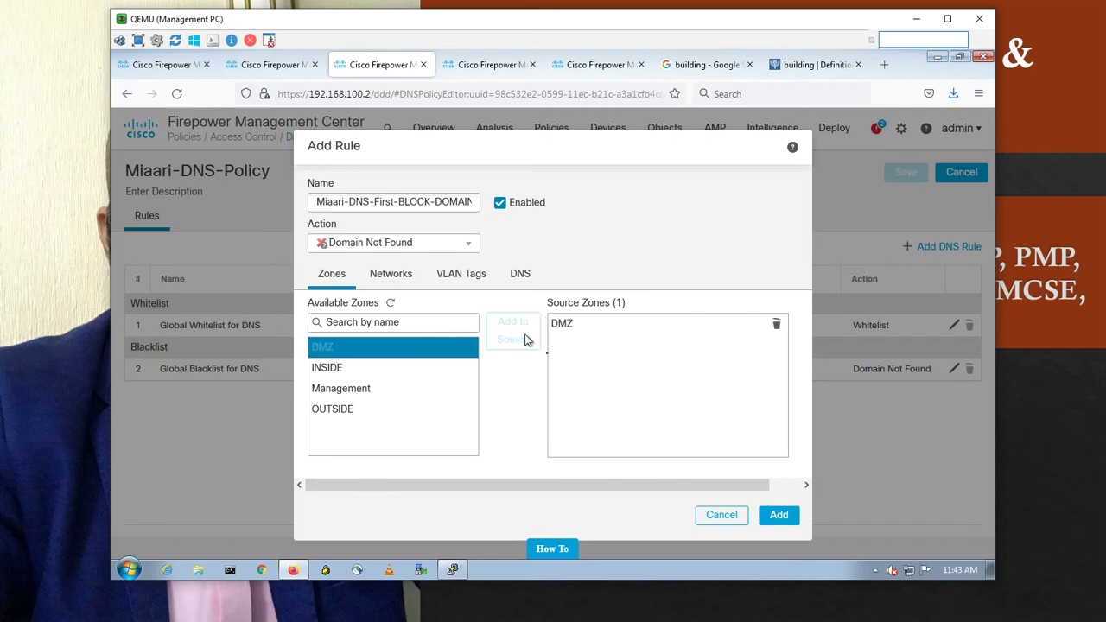
click(399, 279)
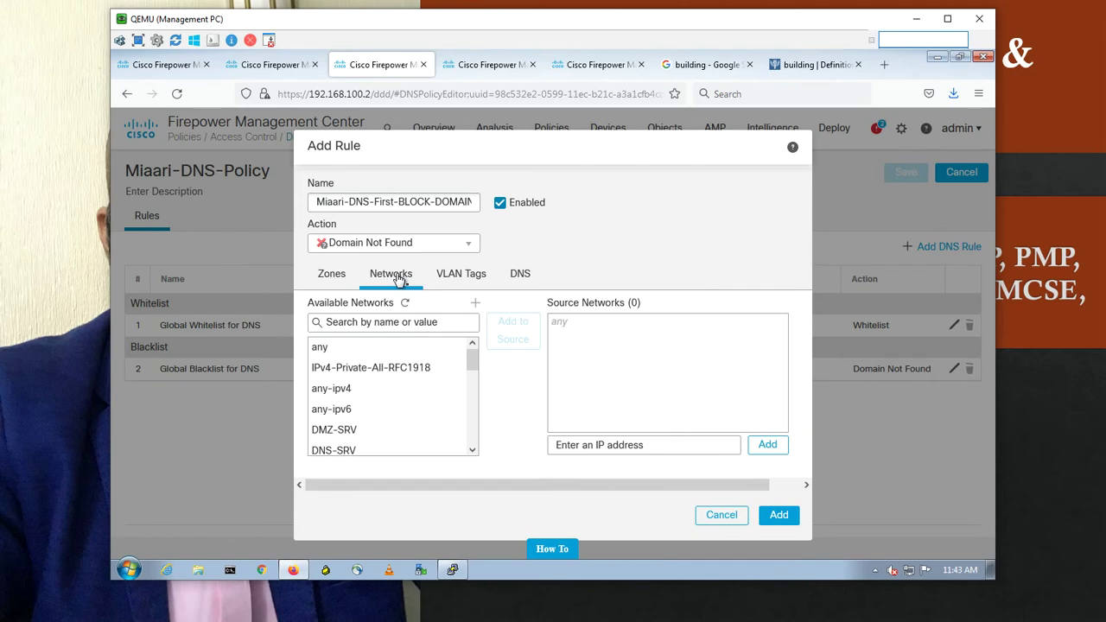
click(349, 432)
- Add the custom Miaari-DNS list to the DNS items matched by the rule
click(521, 275)
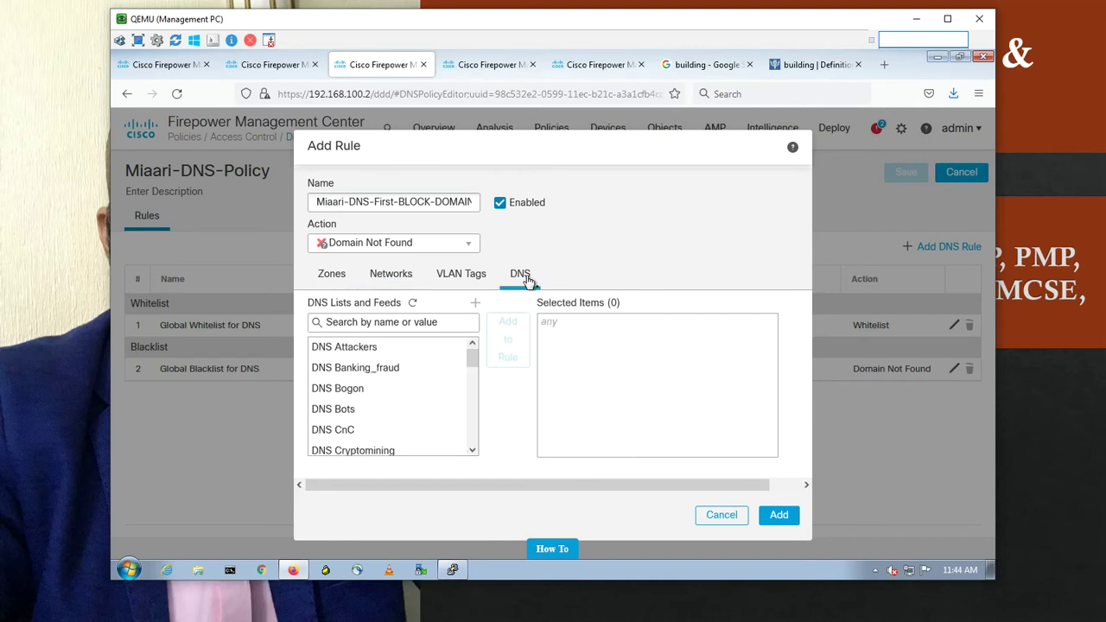
click(423, 370)
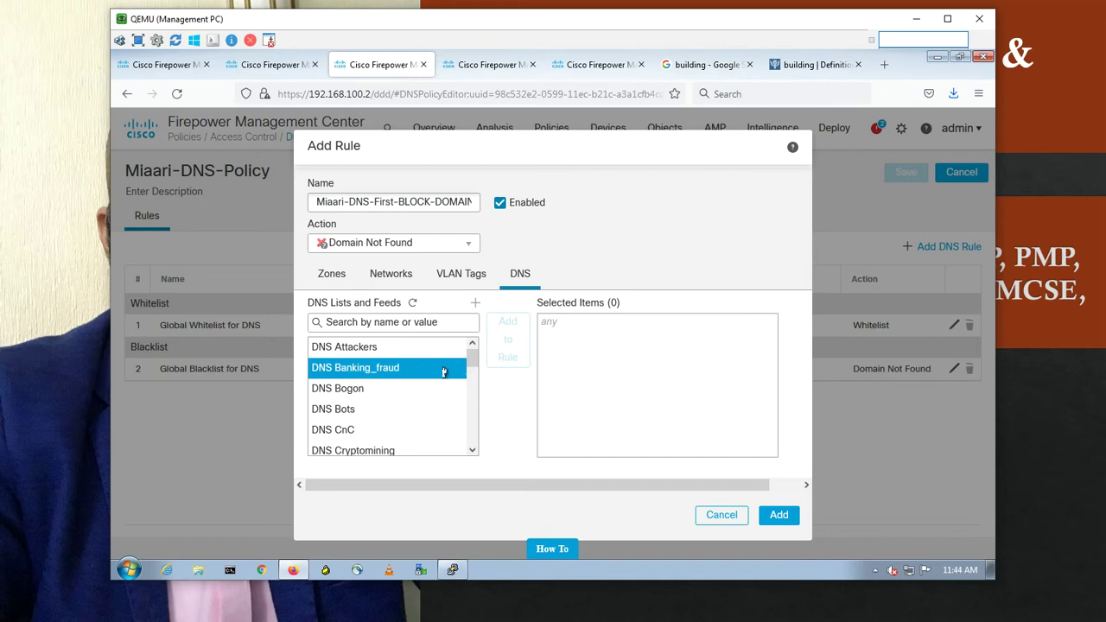
click(406, 411)
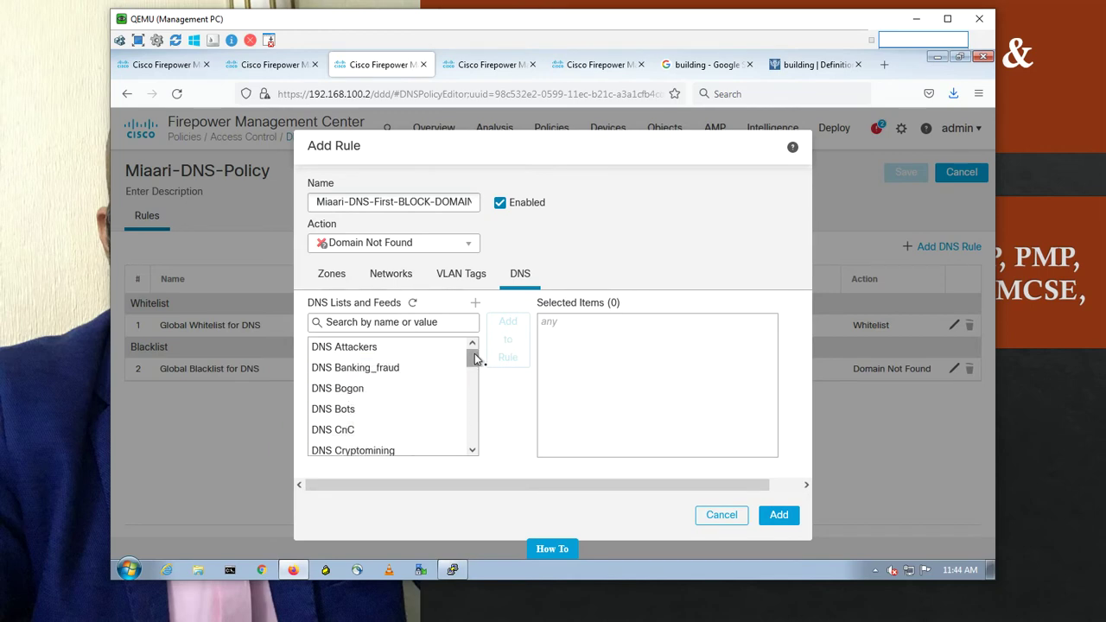
scroll(474, 353, down, 1)
scroll(473, 353, up, 1)
drag(471, 363, 470, 435)
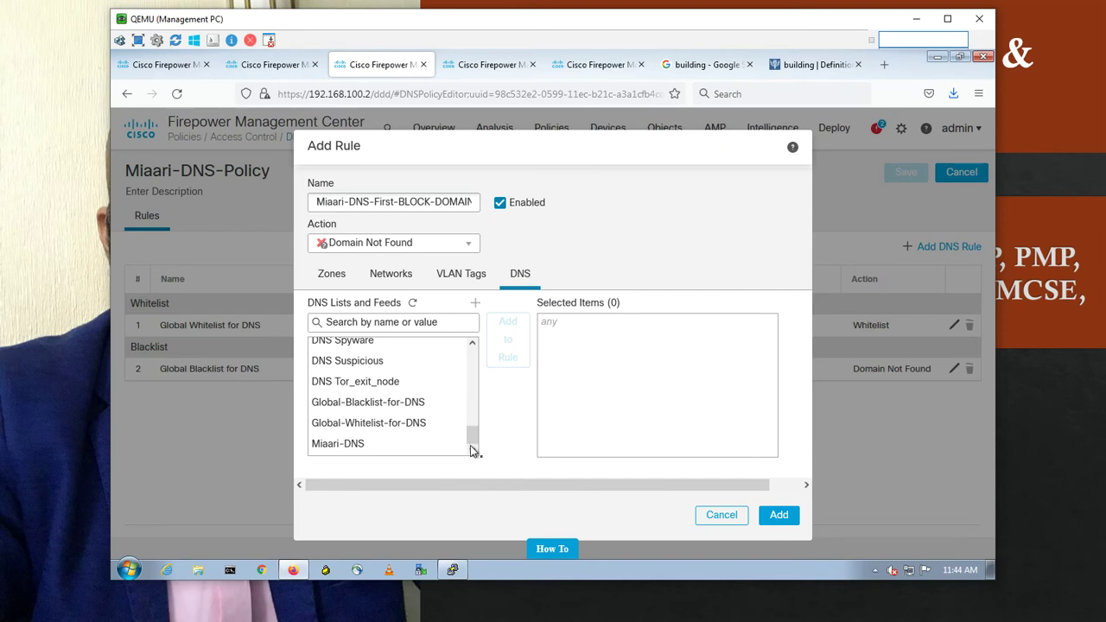
click(351, 444)
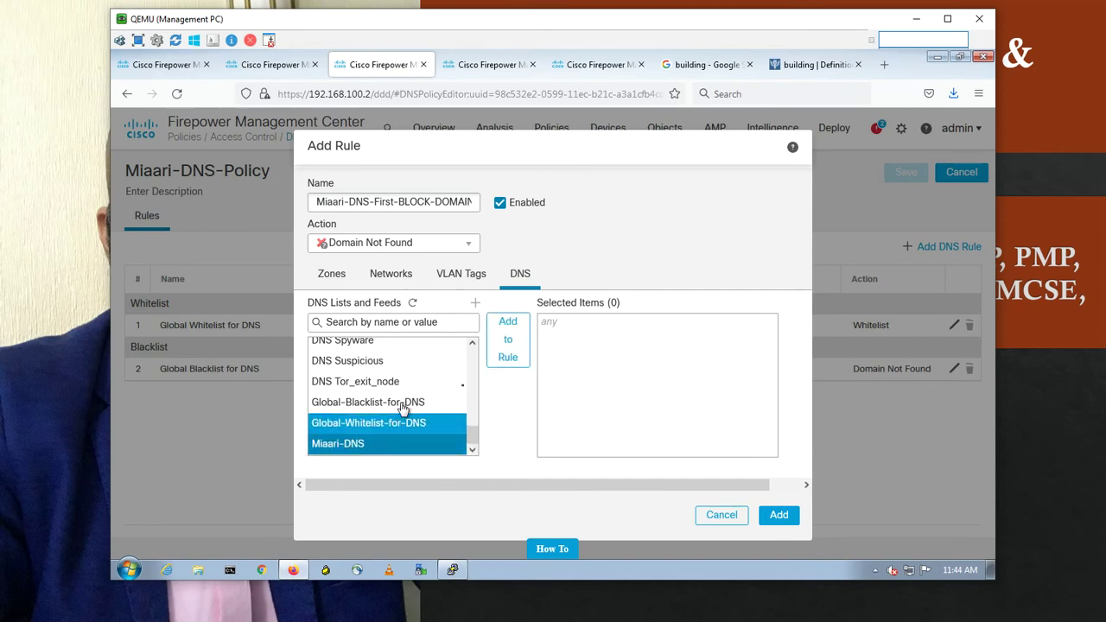
click(508, 345)
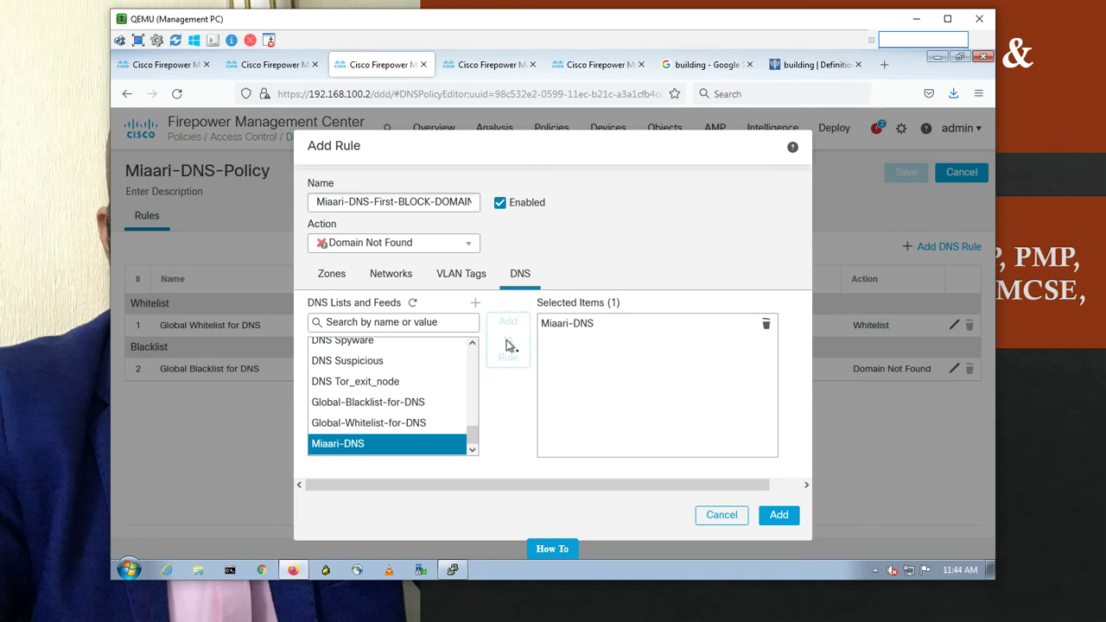
click(570, 328)
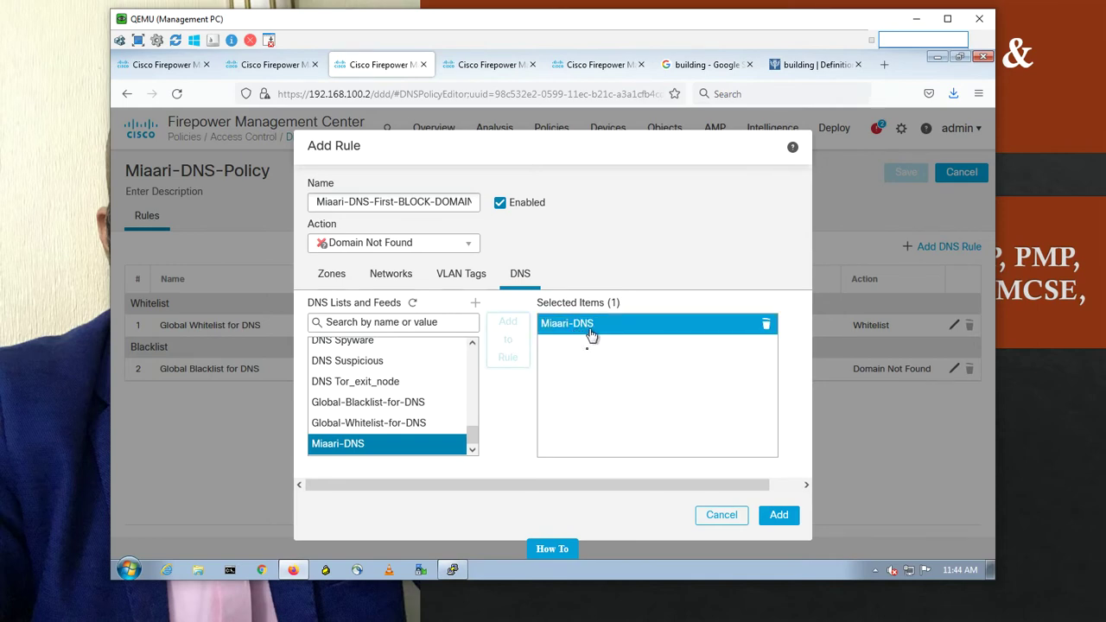
- Add the finished rule to Miaari-DNS-Policy and save the policy
click(778, 515)
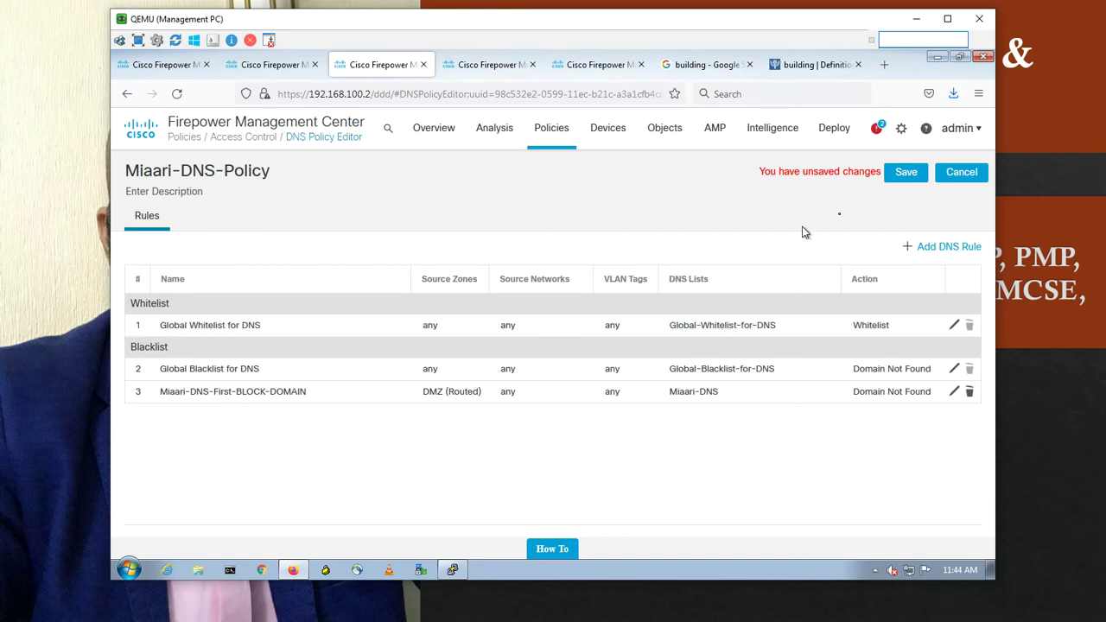
click(902, 174)
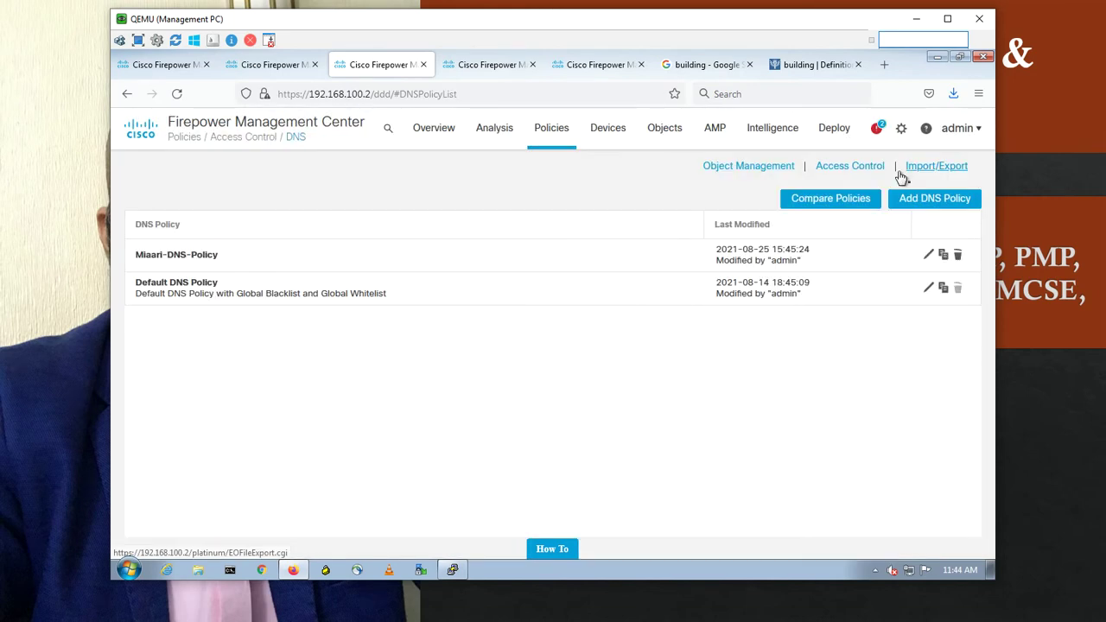
- Switch to the browser page showing Test-Miaari-Policy and go from there to the list of access control policies
click(273, 66)
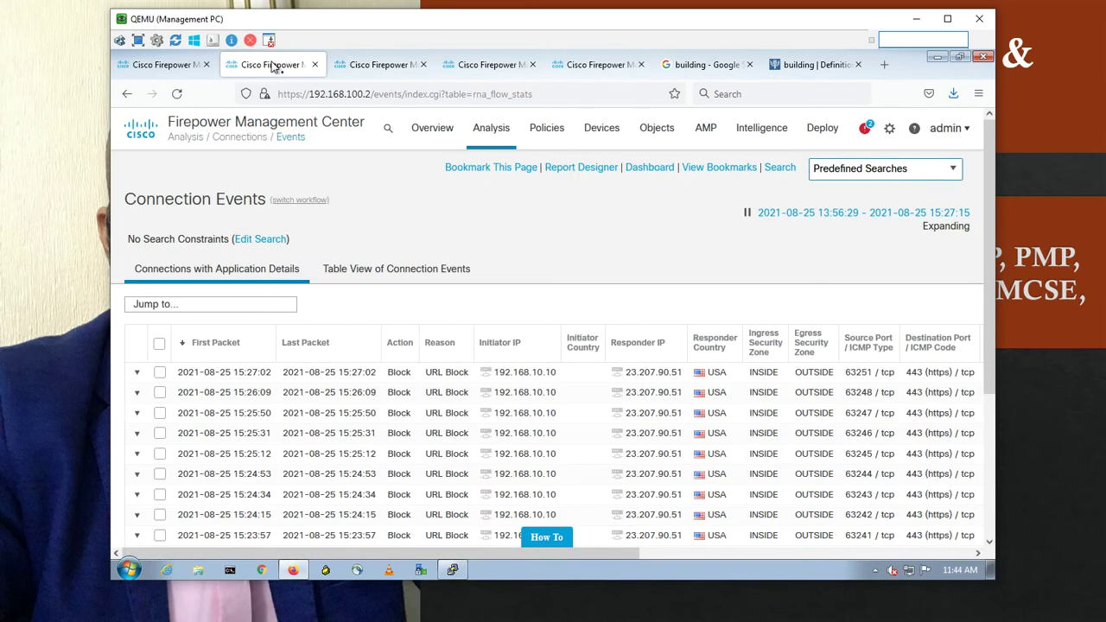
click(186, 68)
click(399, 69)
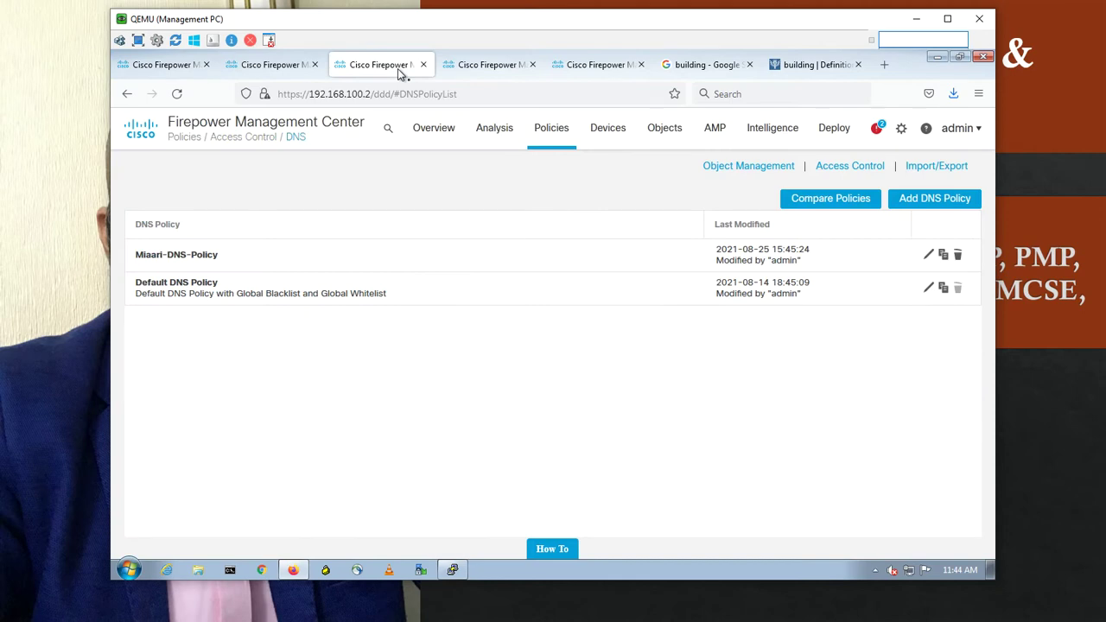
click(463, 72)
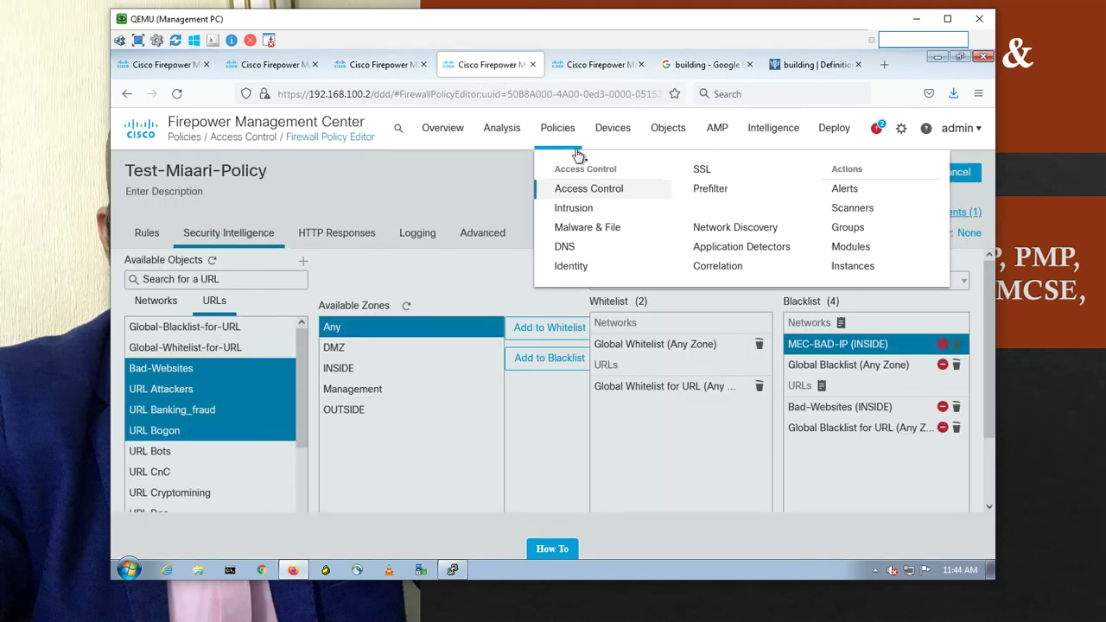
mouse_move(548, 165)
mouse_move(554, 145)
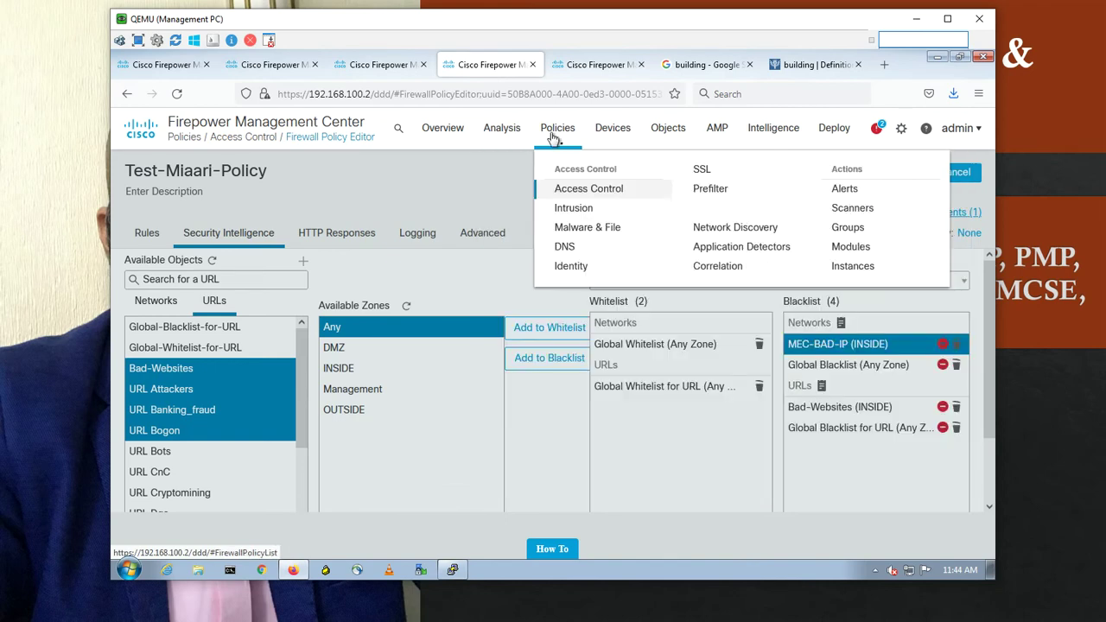
click(557, 191)
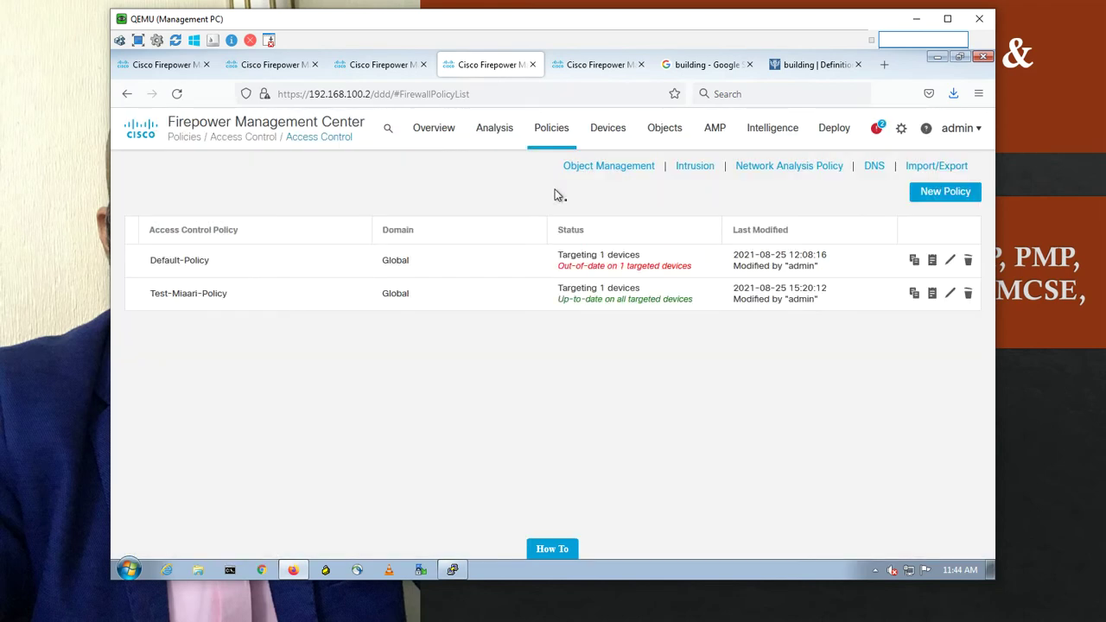
- Open Test-Miaari-Policy for editing and set its Security Intelligence DNS policy to Miaari-DNS-Policy
click(950, 296)
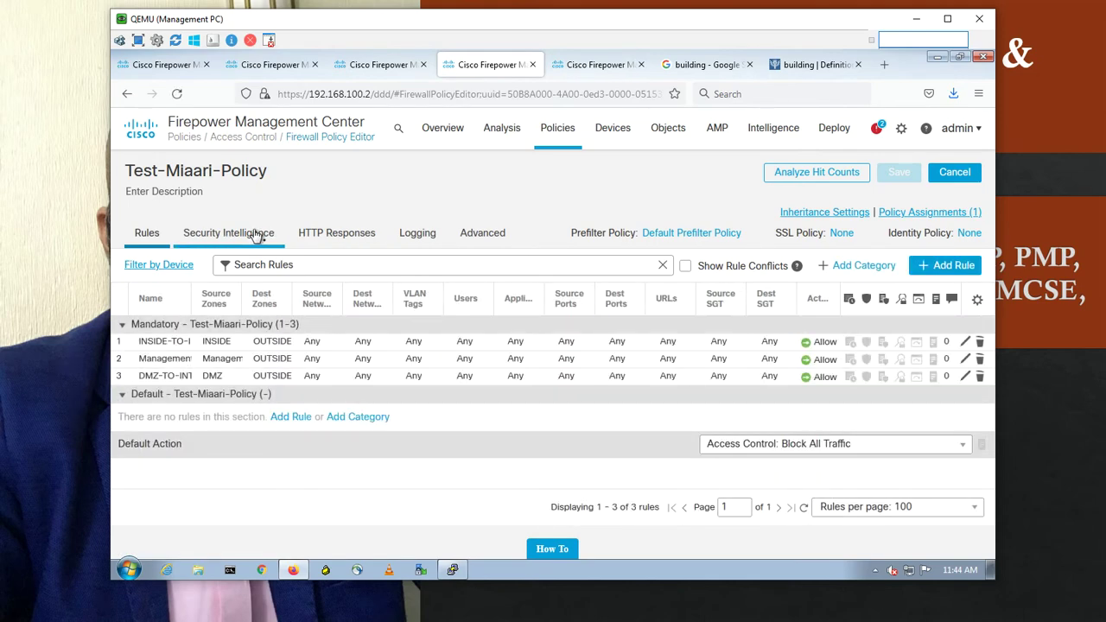
click(257, 235)
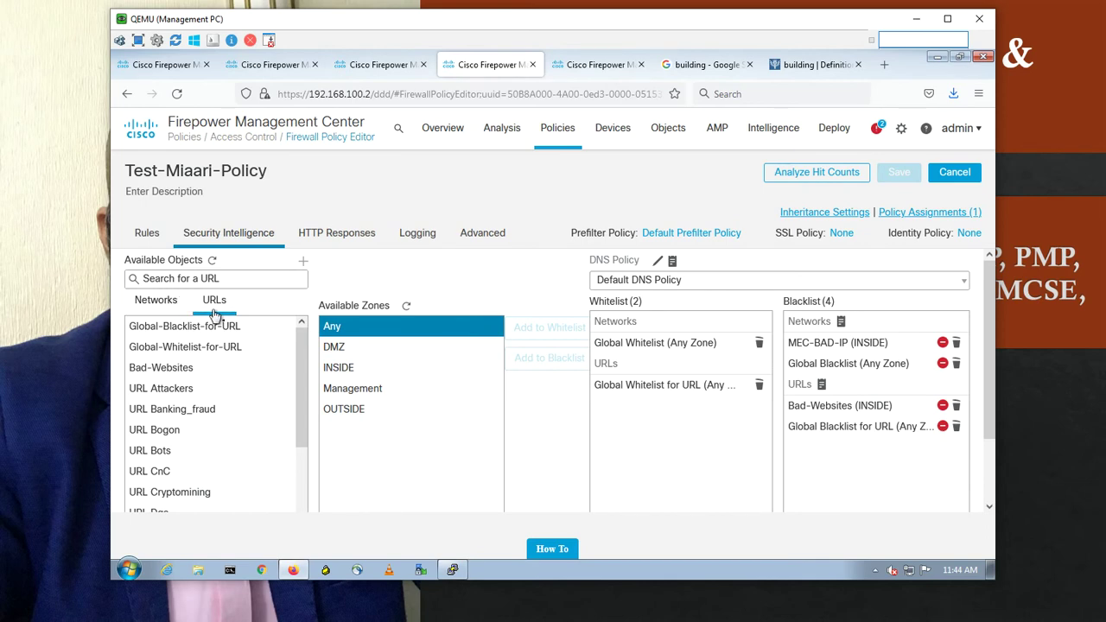
click(655, 284)
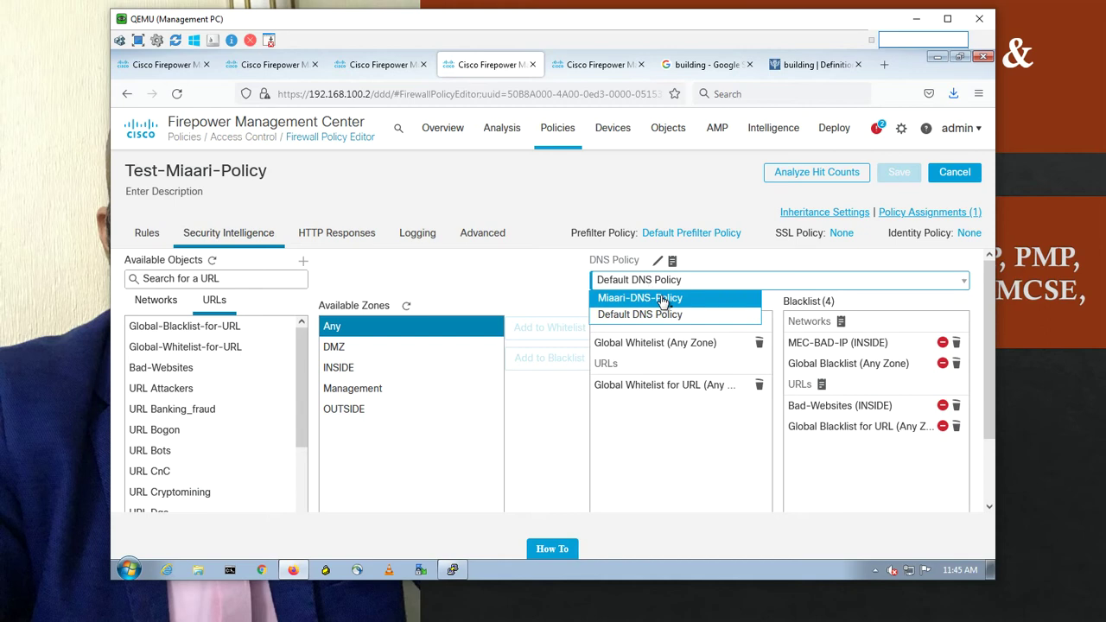
click(662, 299)
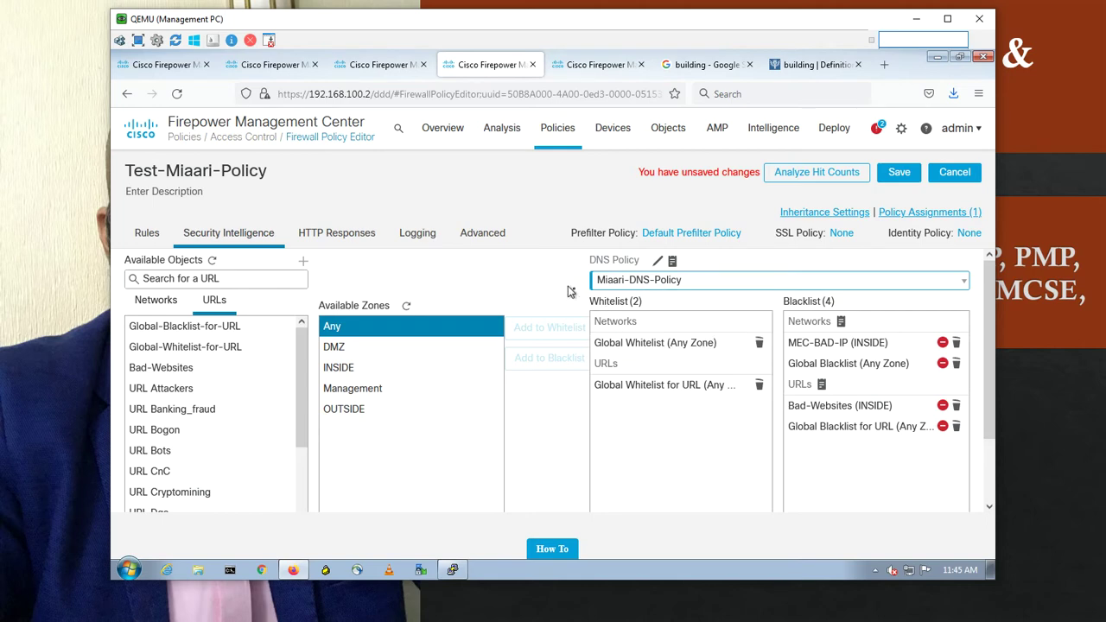
click(803, 64)
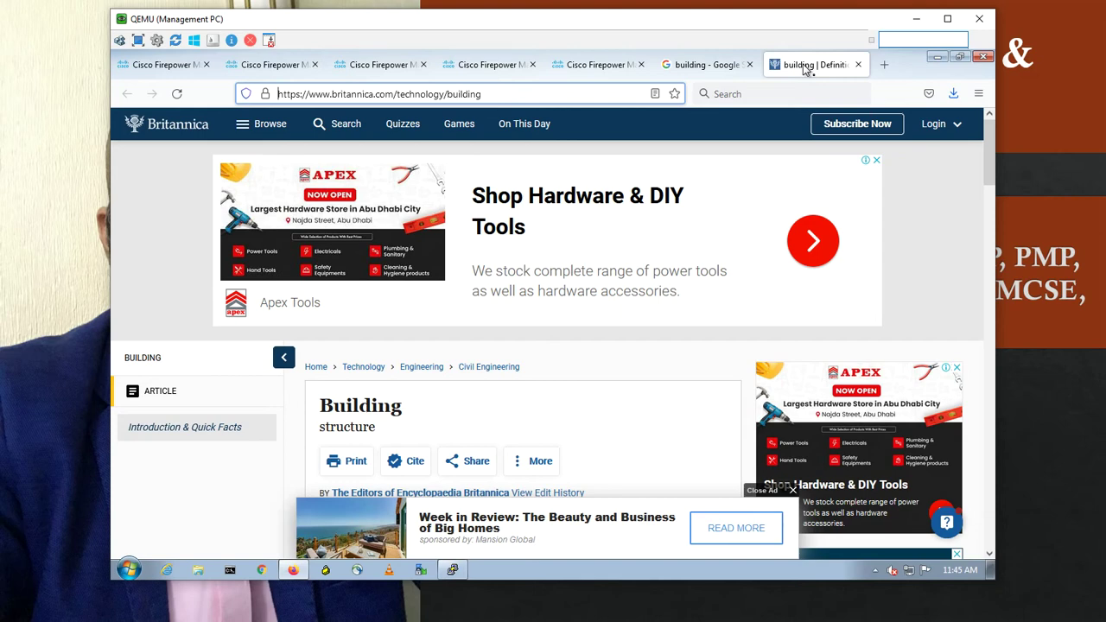
click(584, 71)
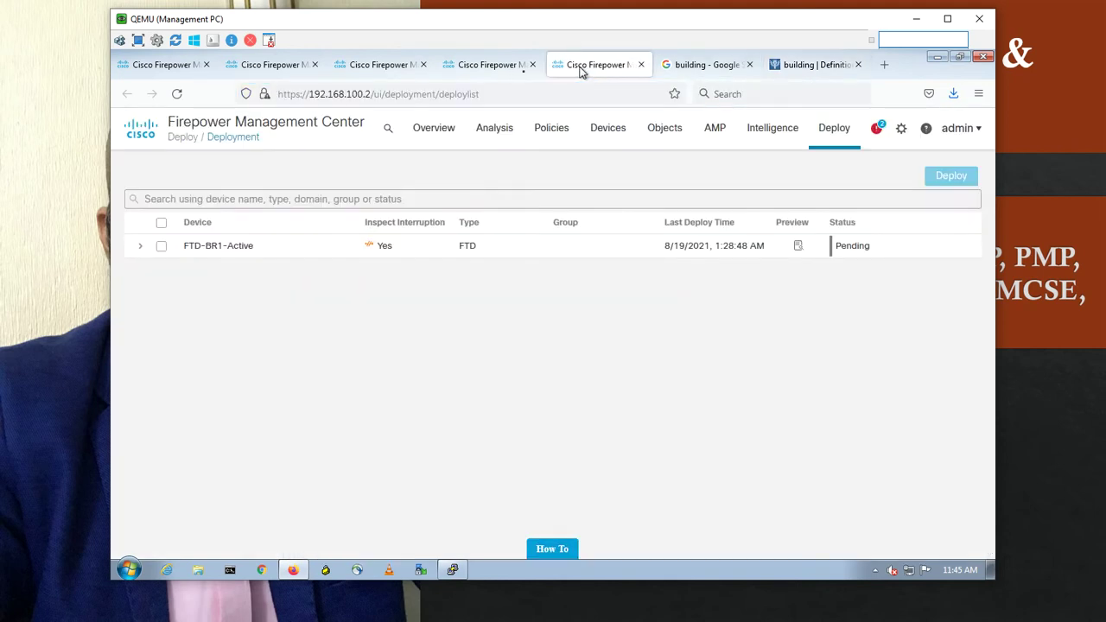
click(500, 67)
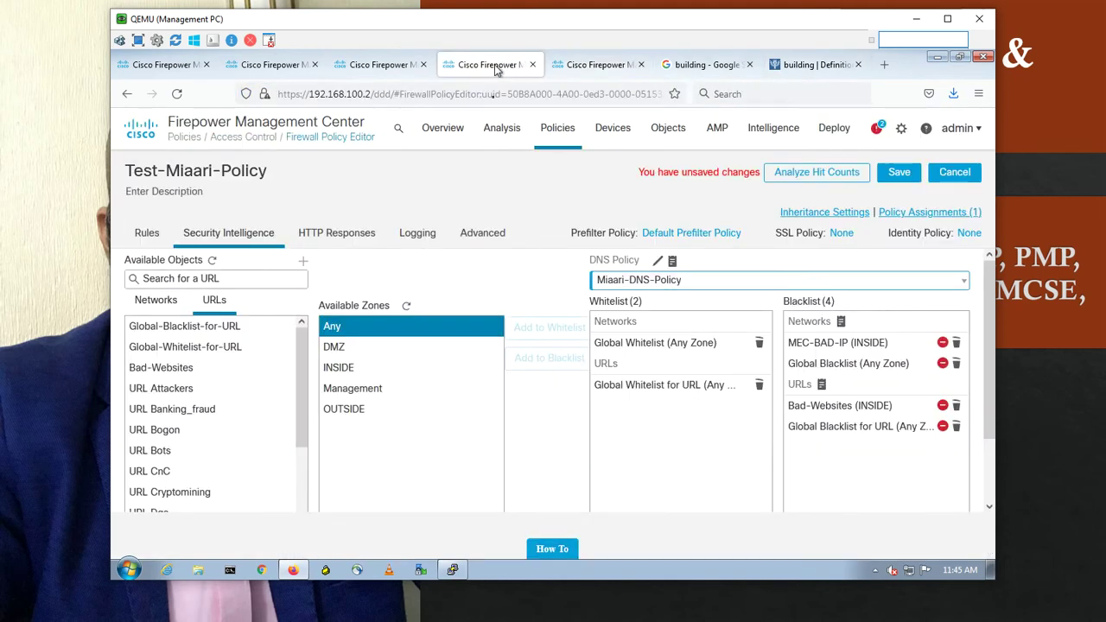
- Accept the DNS blacklist logging options with connection events sent to the Event Viewer, and save Test-Miaari-Policy
click(673, 262)
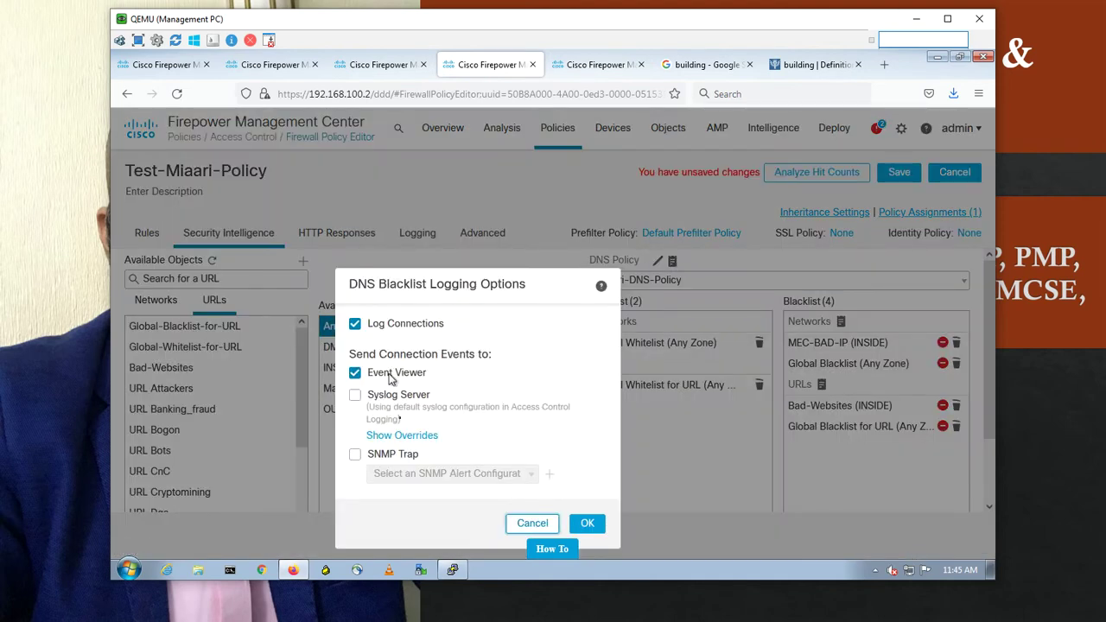
click(585, 524)
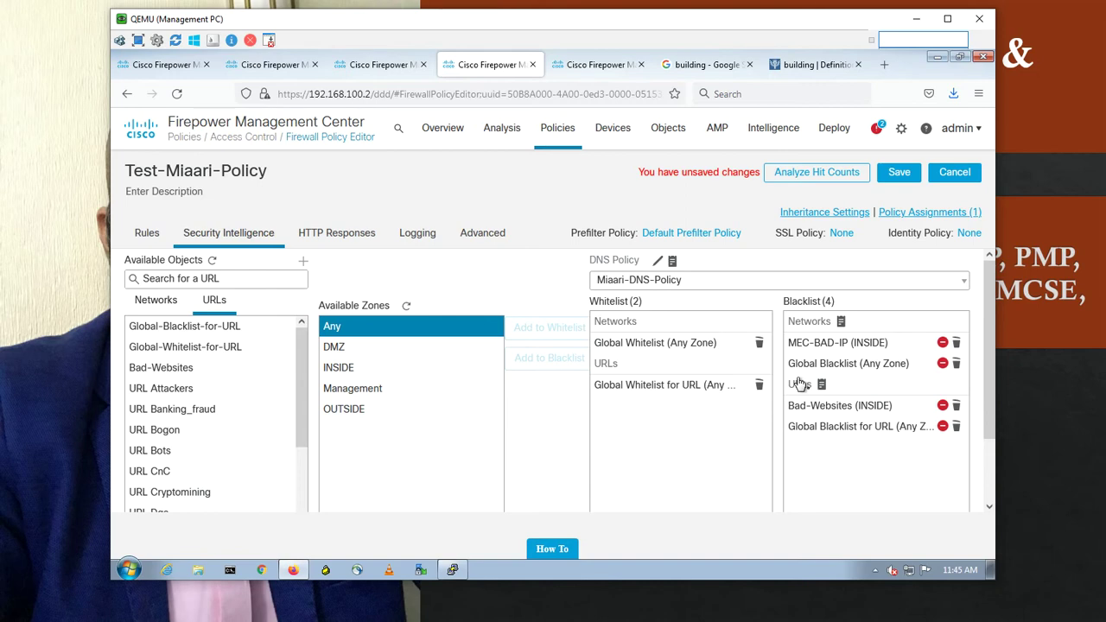
click(800, 405)
click(898, 175)
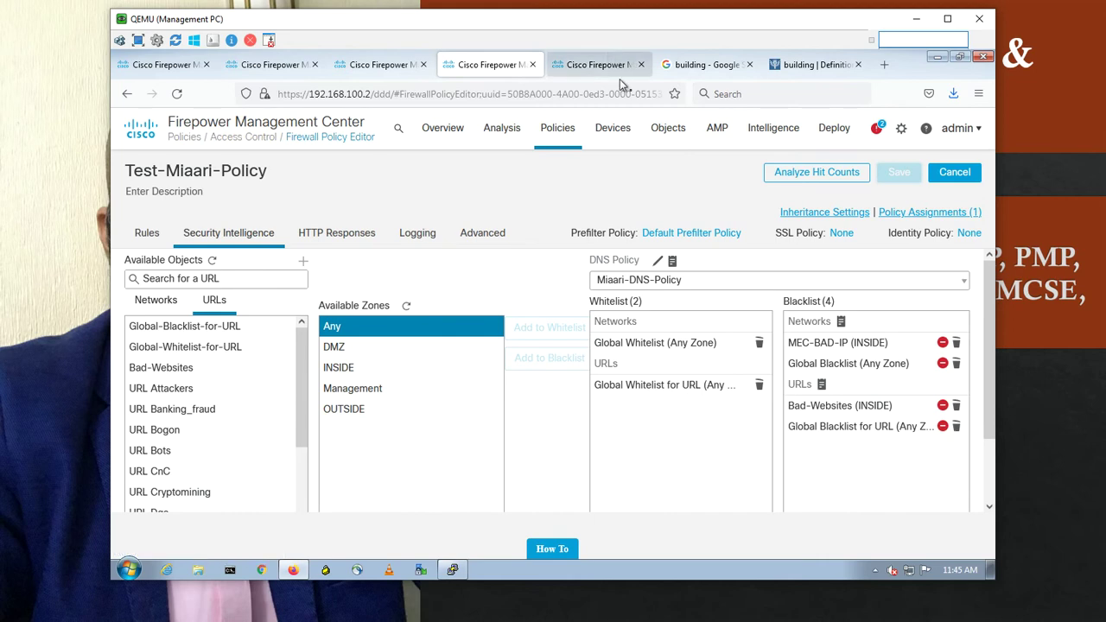
- Deploy the pending policy changes to the HQ-HA device only
click(836, 129)
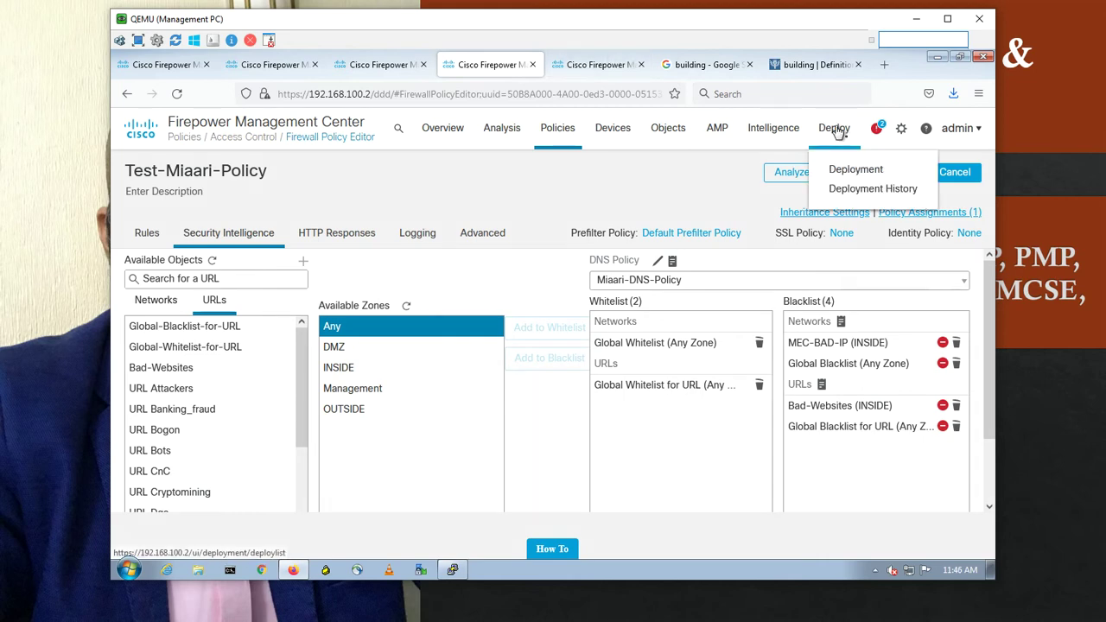
click(831, 172)
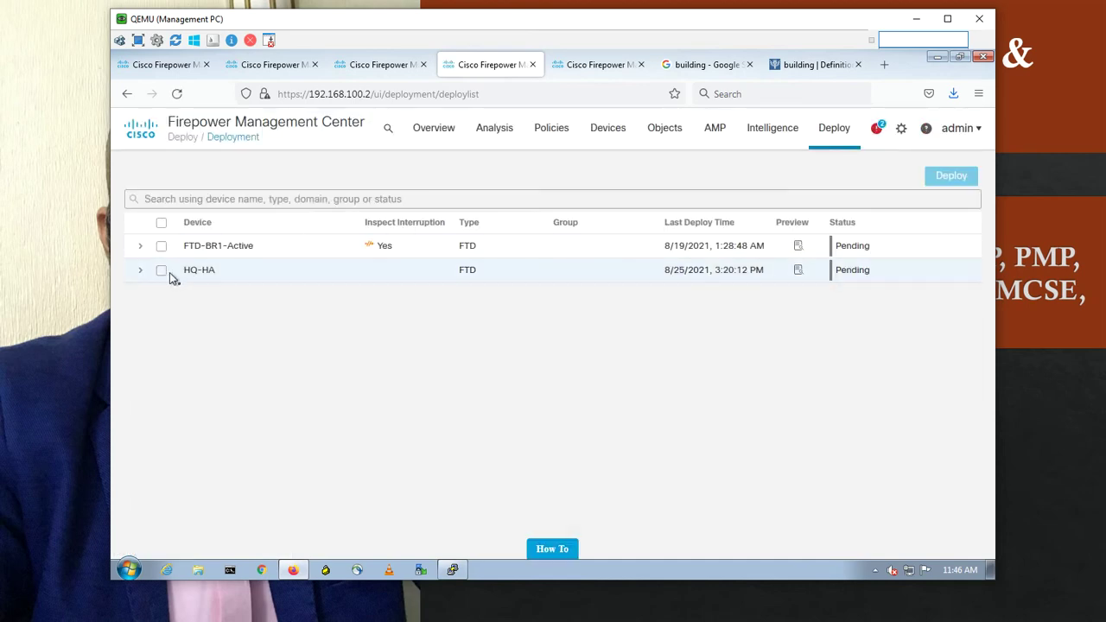
click(161, 271)
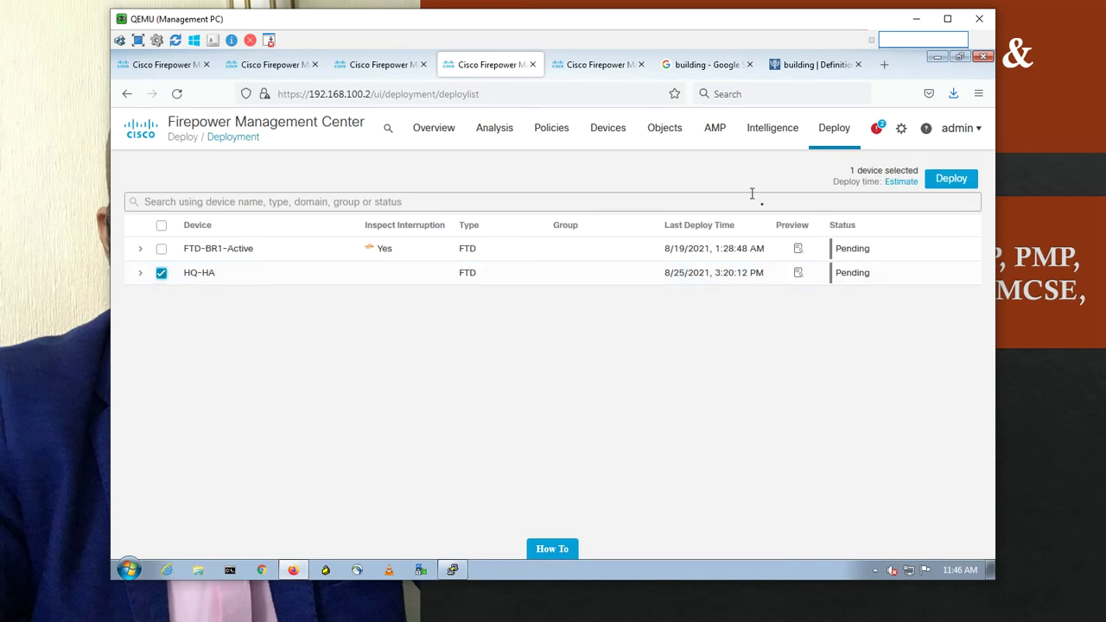
click(941, 179)
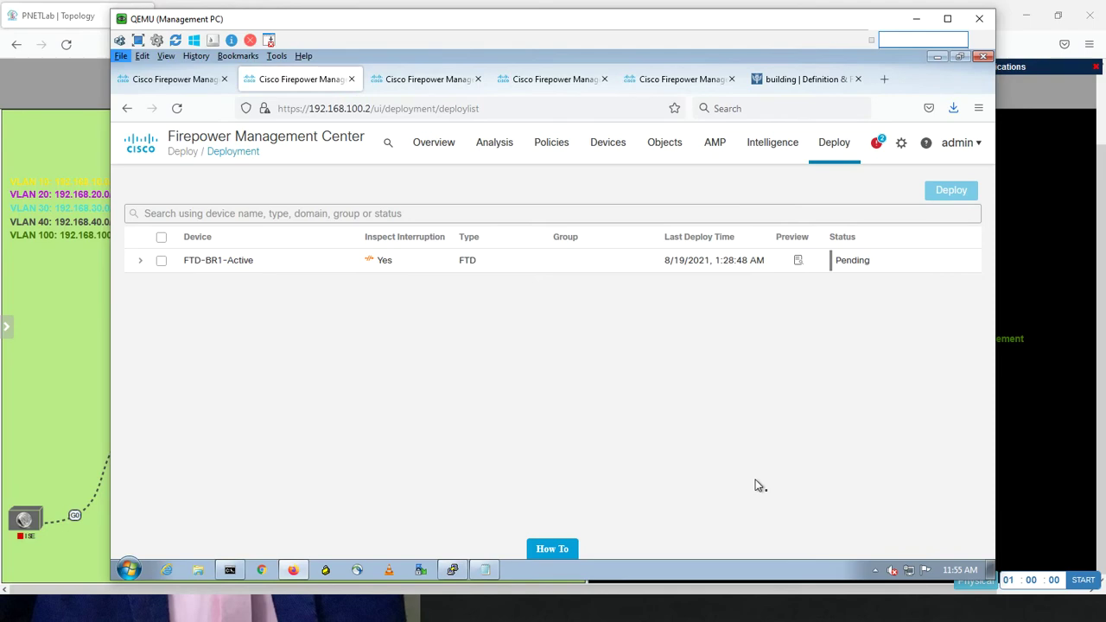
- Switch to the PNETLab topology and open the WinSRV node's console with ultravnc_wrapper
key(alt+Tab)
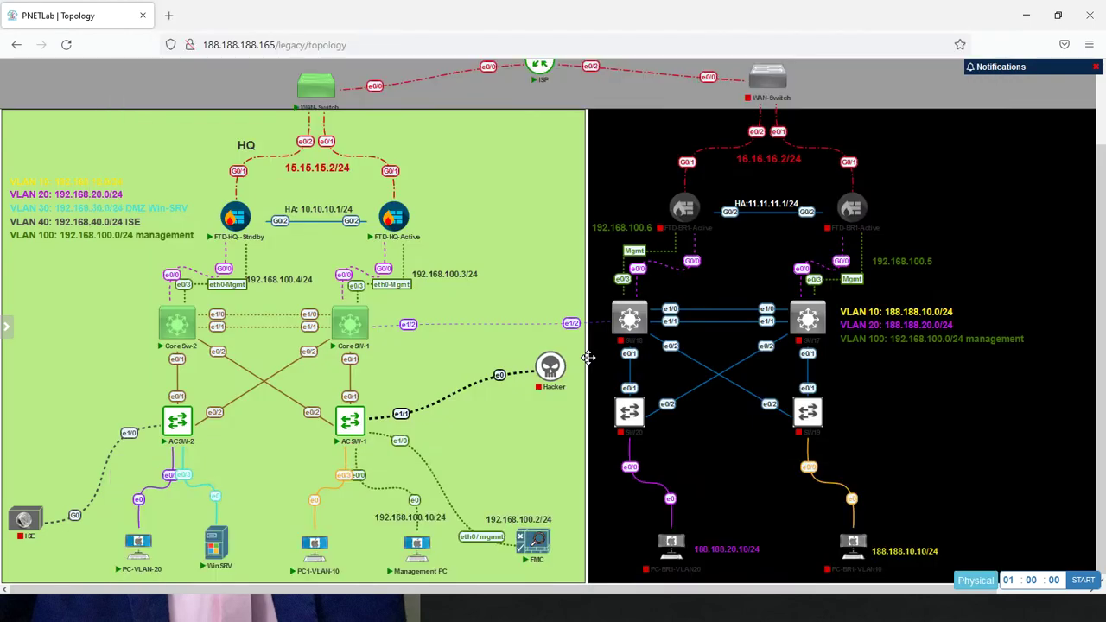
click(216, 544)
click(557, 148)
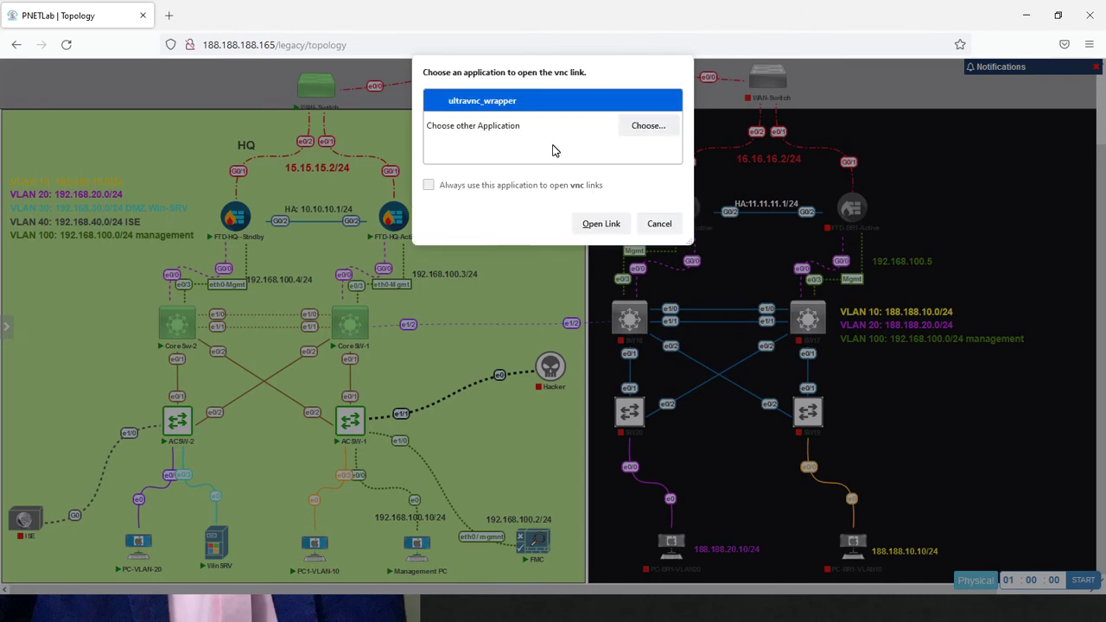
click(578, 225)
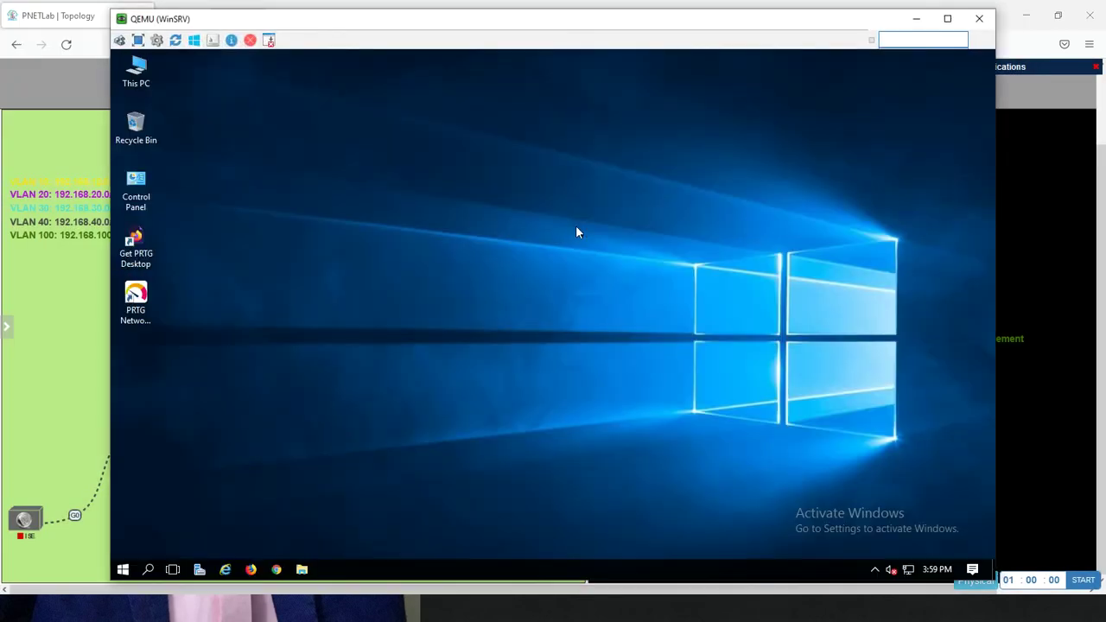
- Start Firefox on WinSRV and try to visit britannica.com to test the DNS block
click(251, 569)
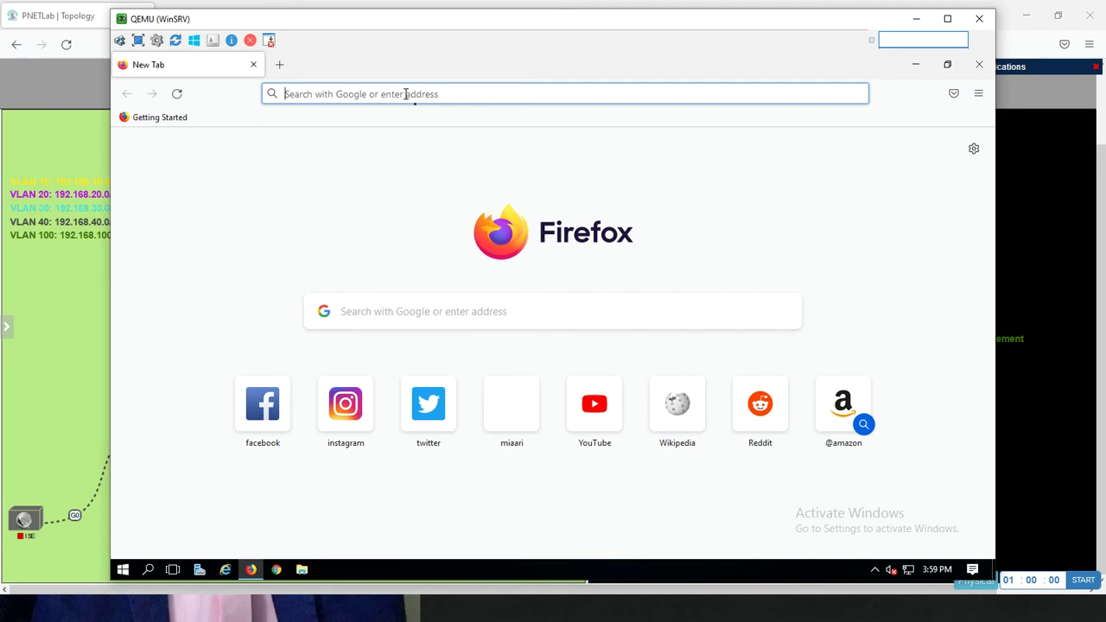
text(brit)
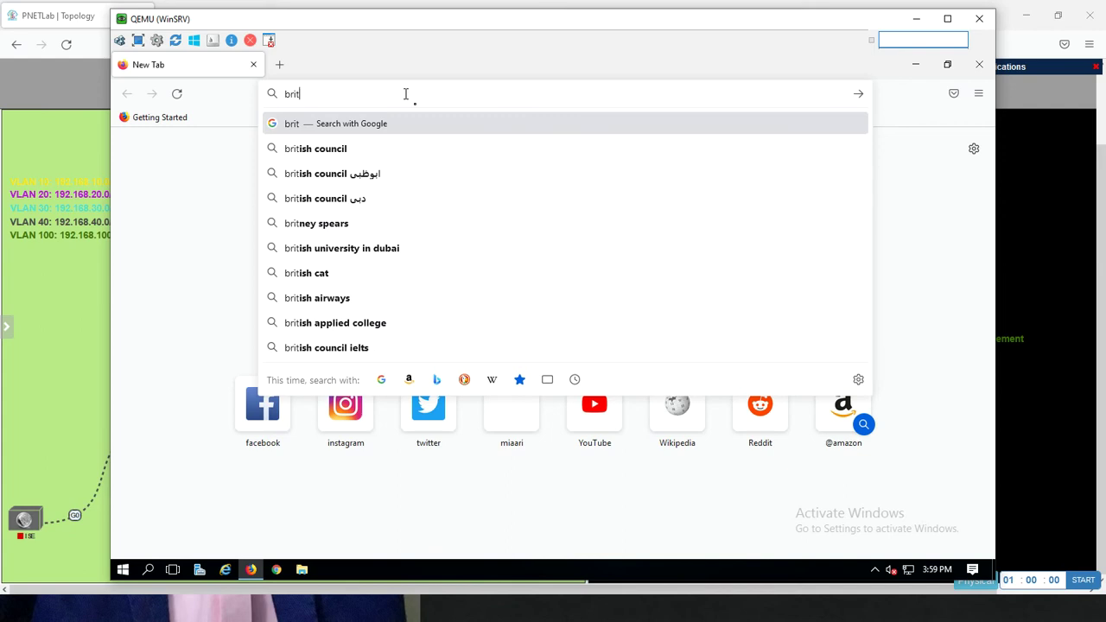
text(tannica.com)
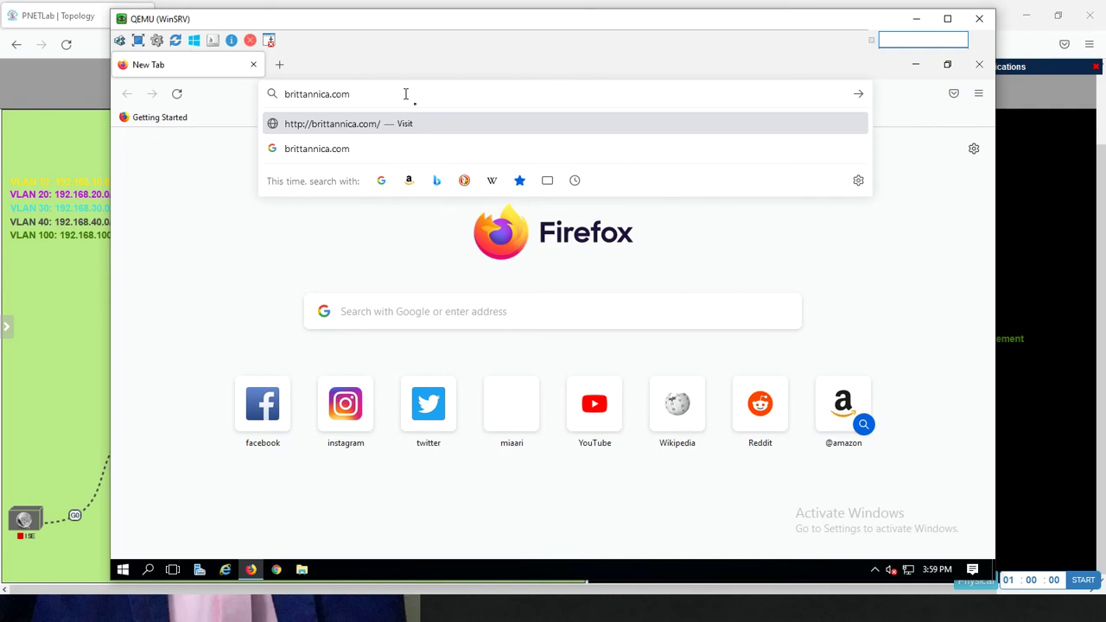
key(BackSpace)
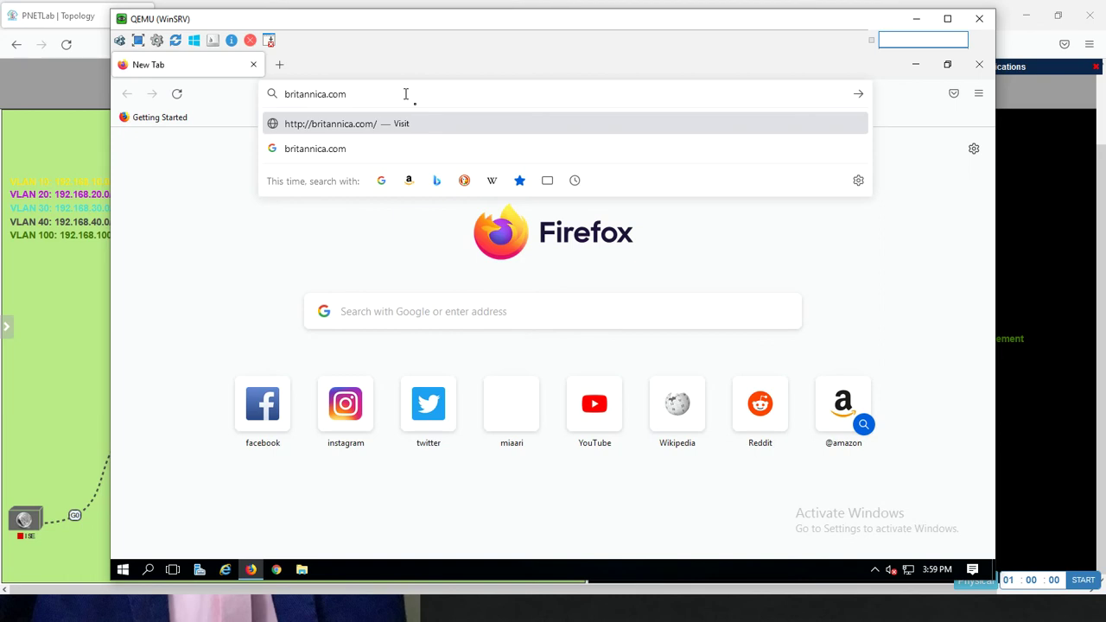
key(Return)
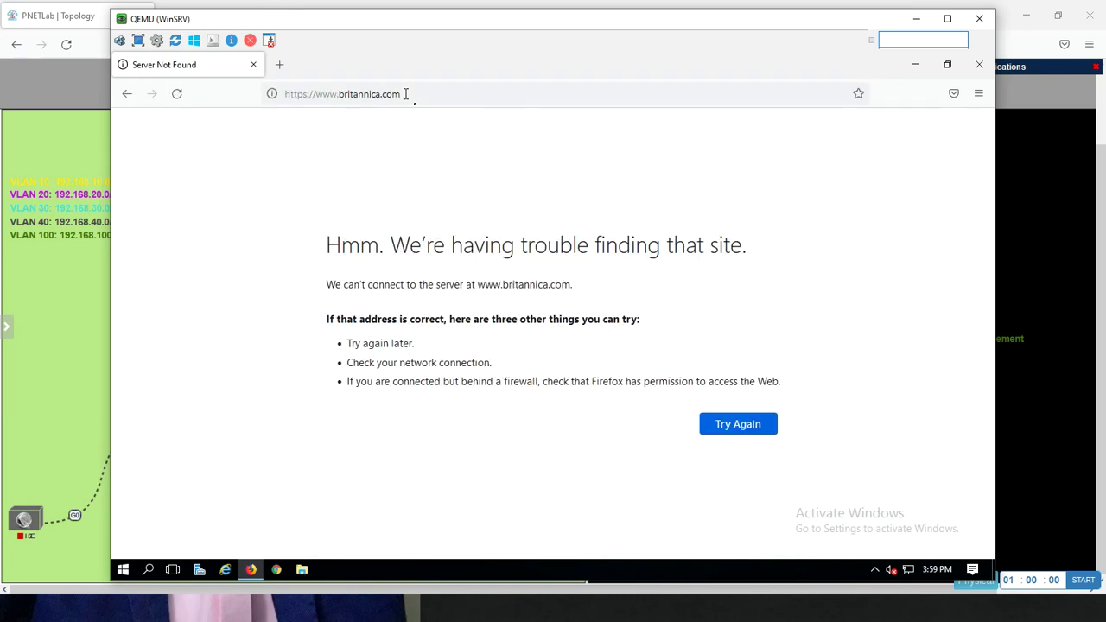
- Return to Firepower Management Center on the Management PC and examine the Security Intelligence Events for the DNS block entry
key(alt+Tab)
click(551, 289)
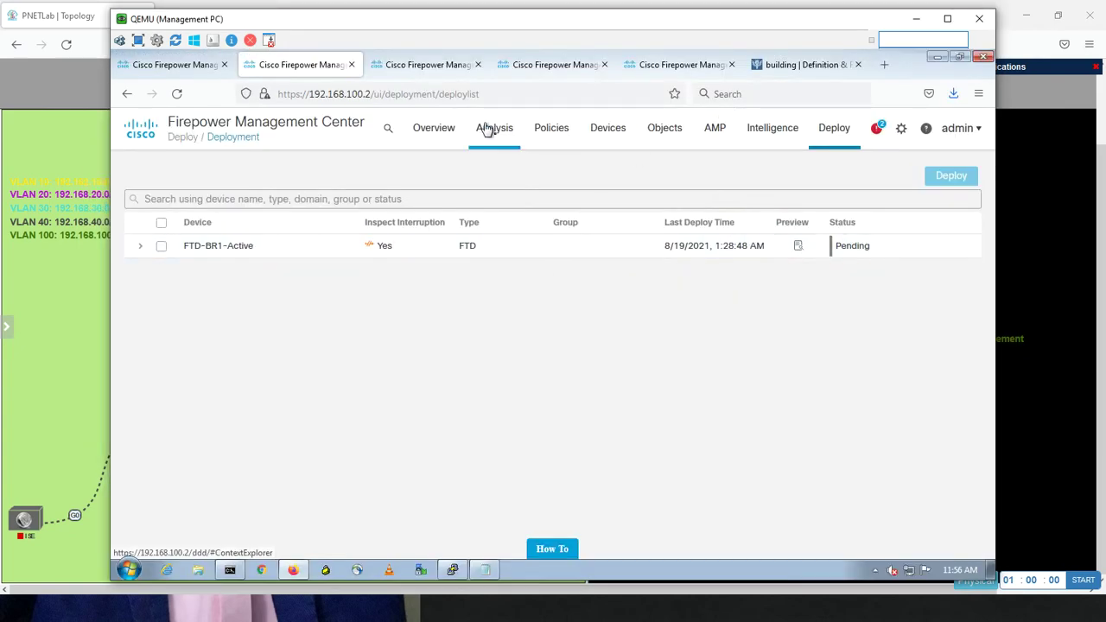
mouse_move(486, 128)
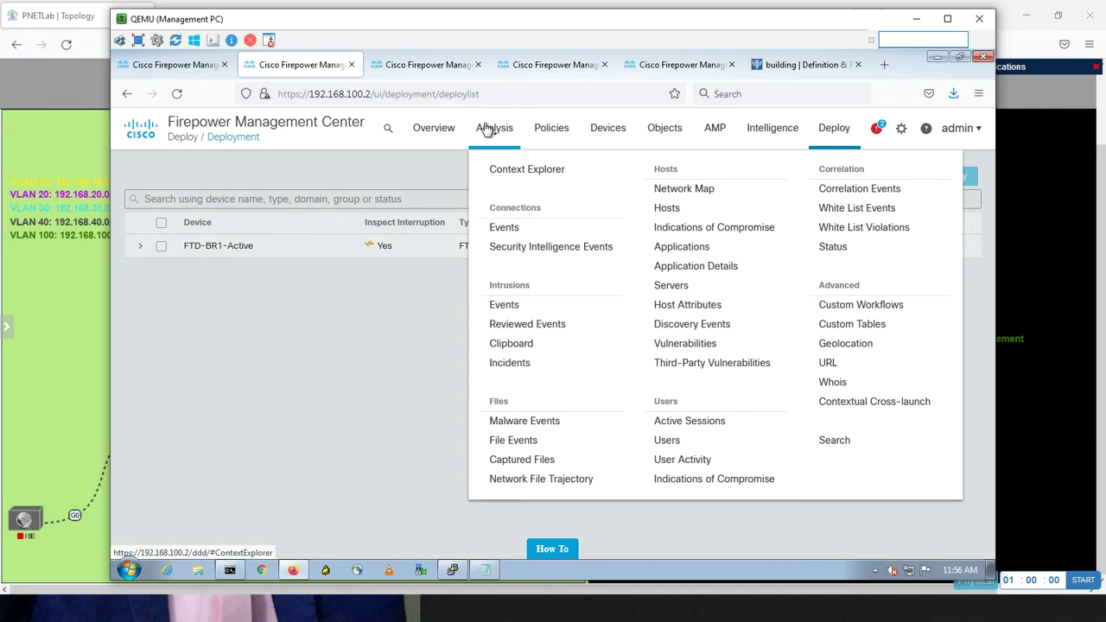
click(508, 247)
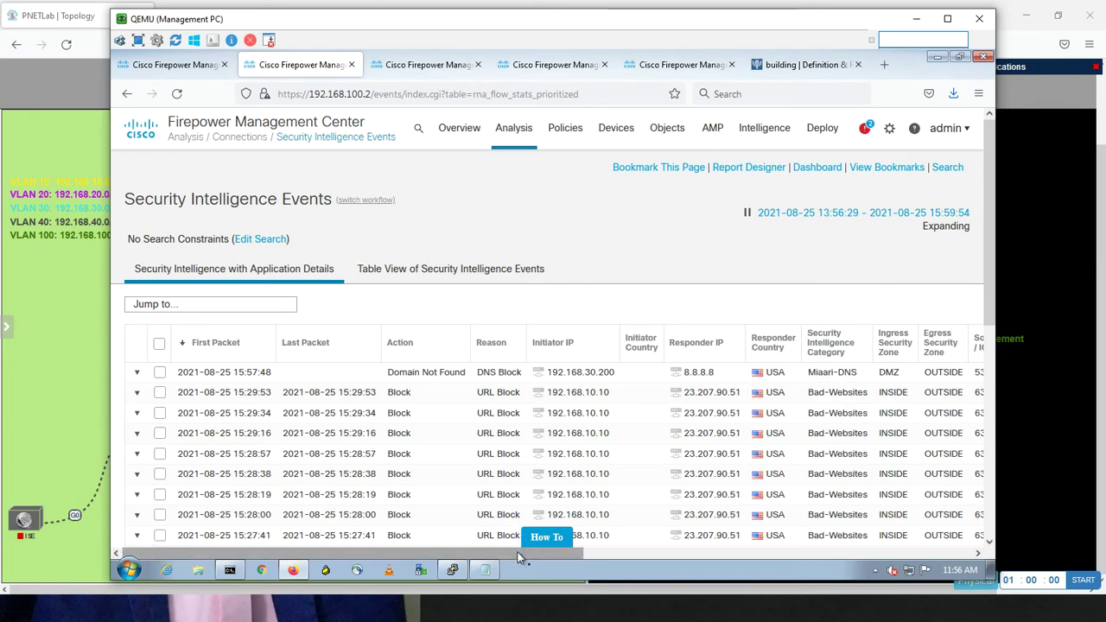
drag(529, 554, 499, 556)
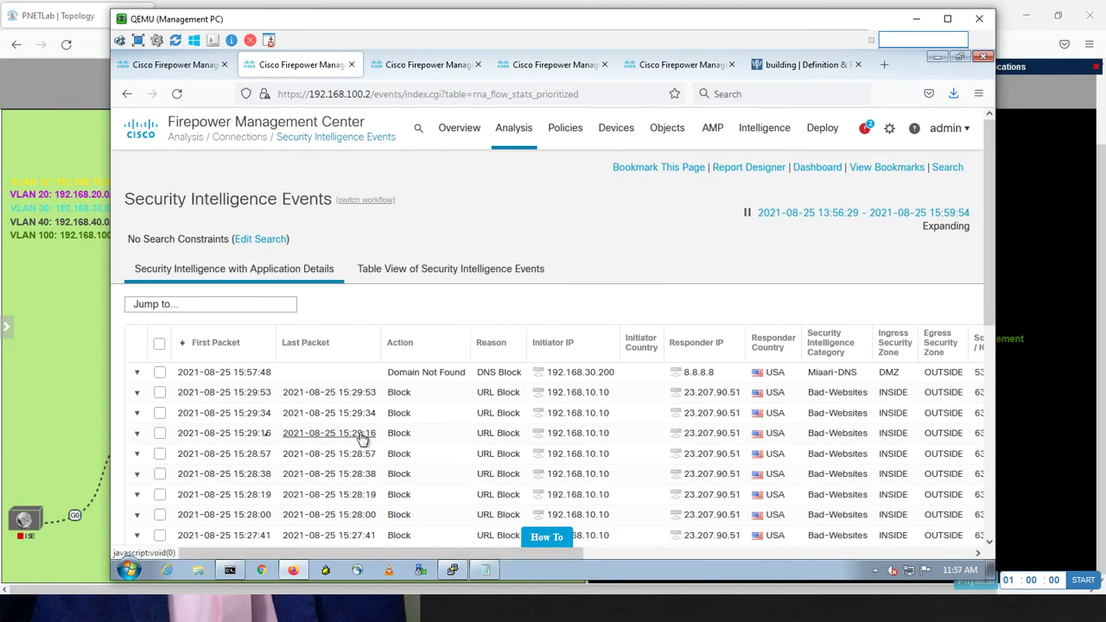
- Switch to the PNETLab topology and change its console mode to HTML Console
click(102, 380)
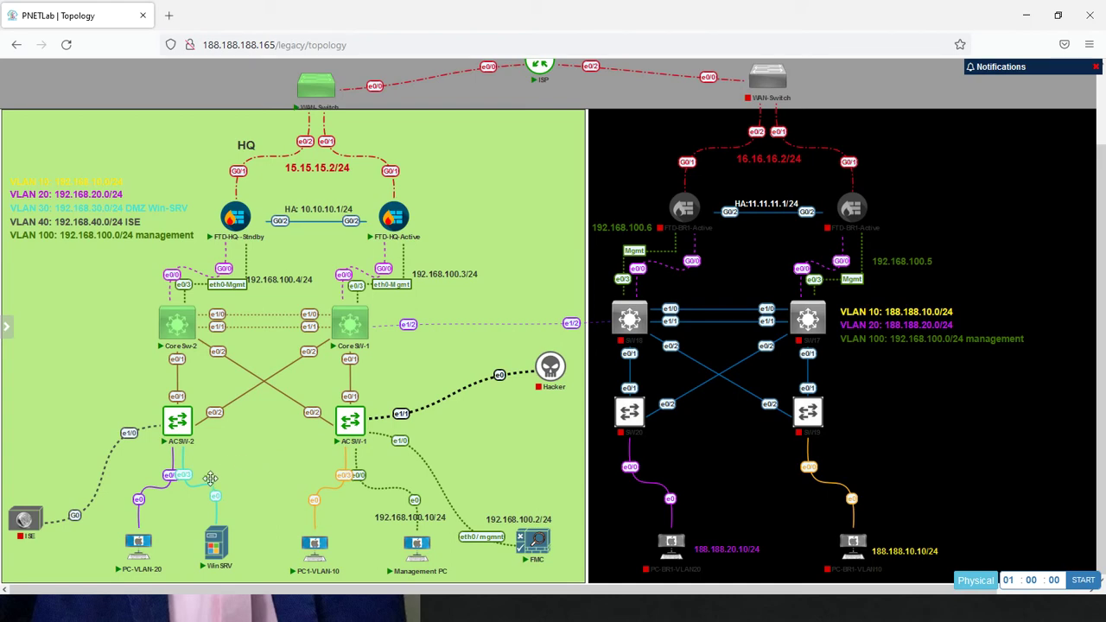
mouse_move(4, 428)
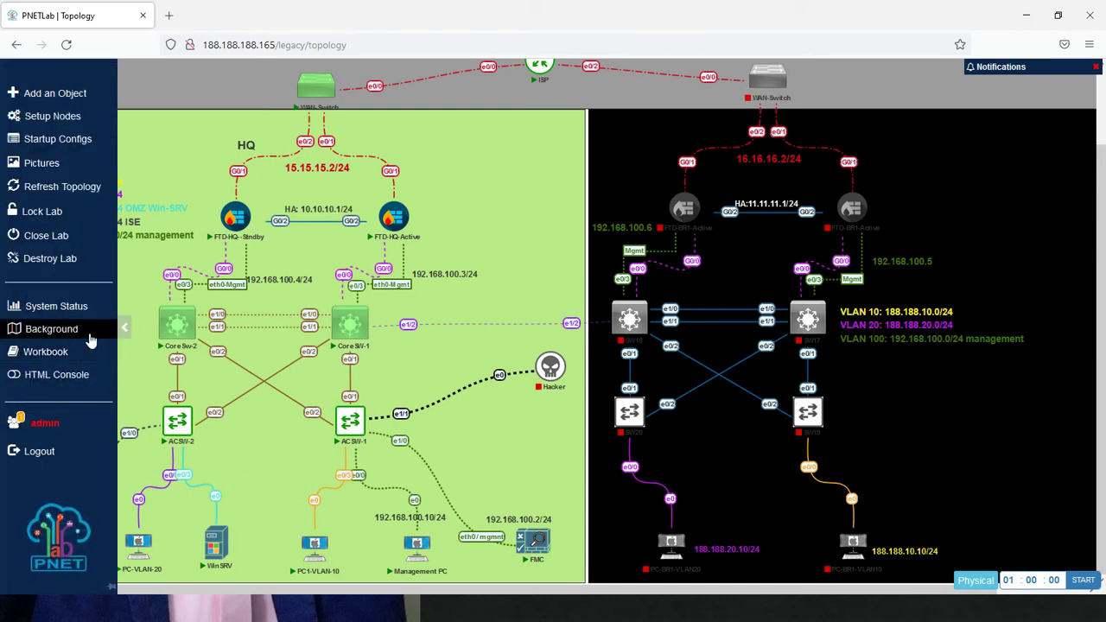
click(56, 375)
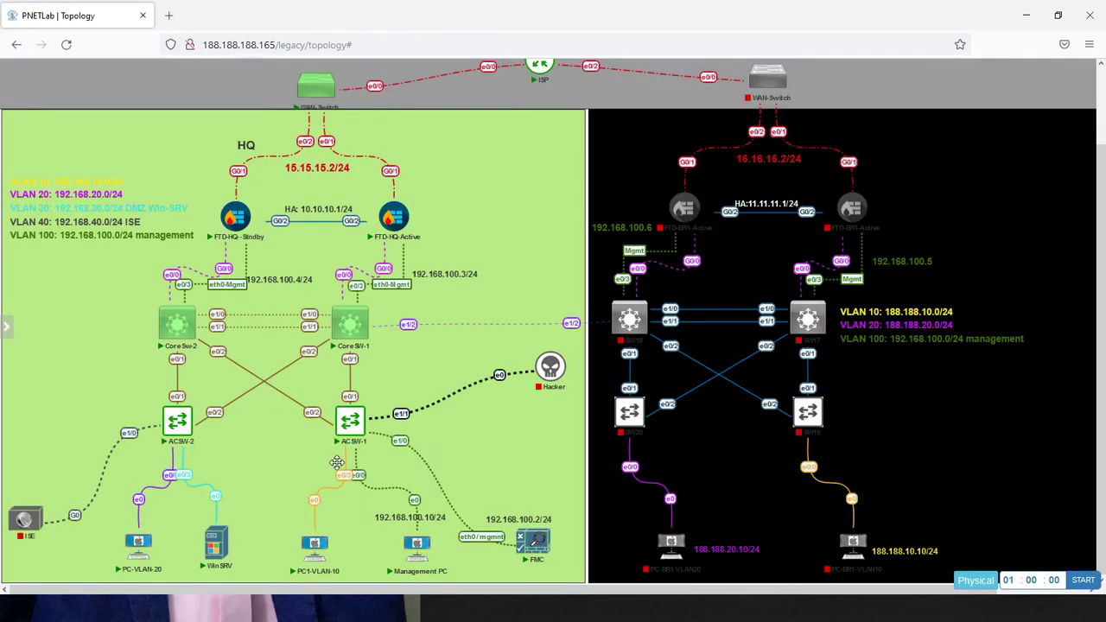
- Capture packets on the ACSW-2 interface facing WinSRV, reconnecting the capture session, and stop the capture
mouse_move(184, 434)
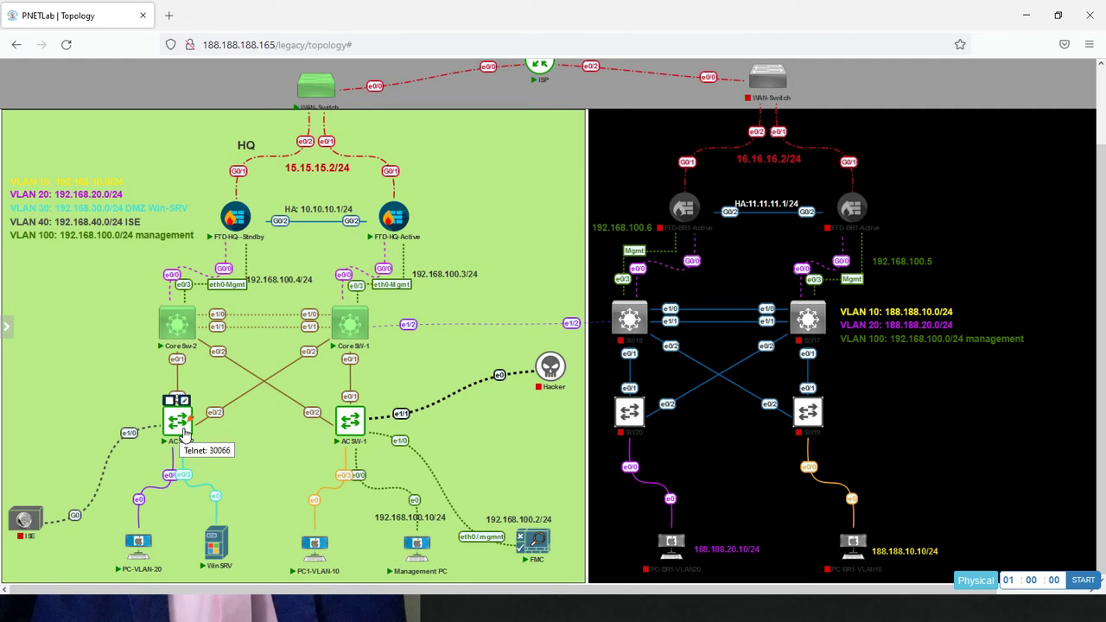
right_click(184, 434)
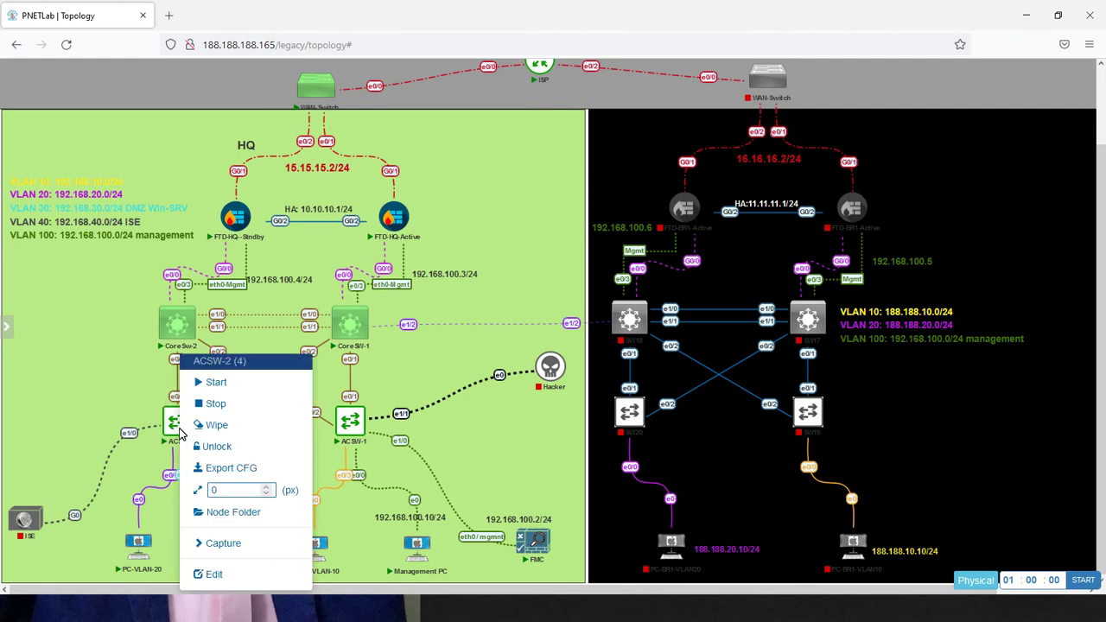
click(221, 549)
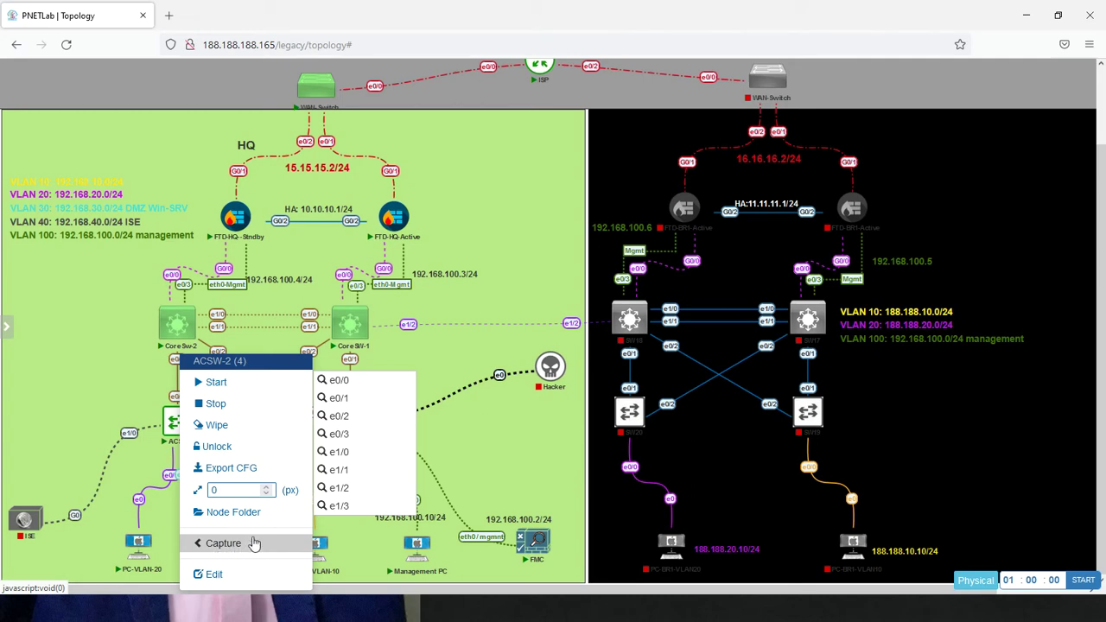
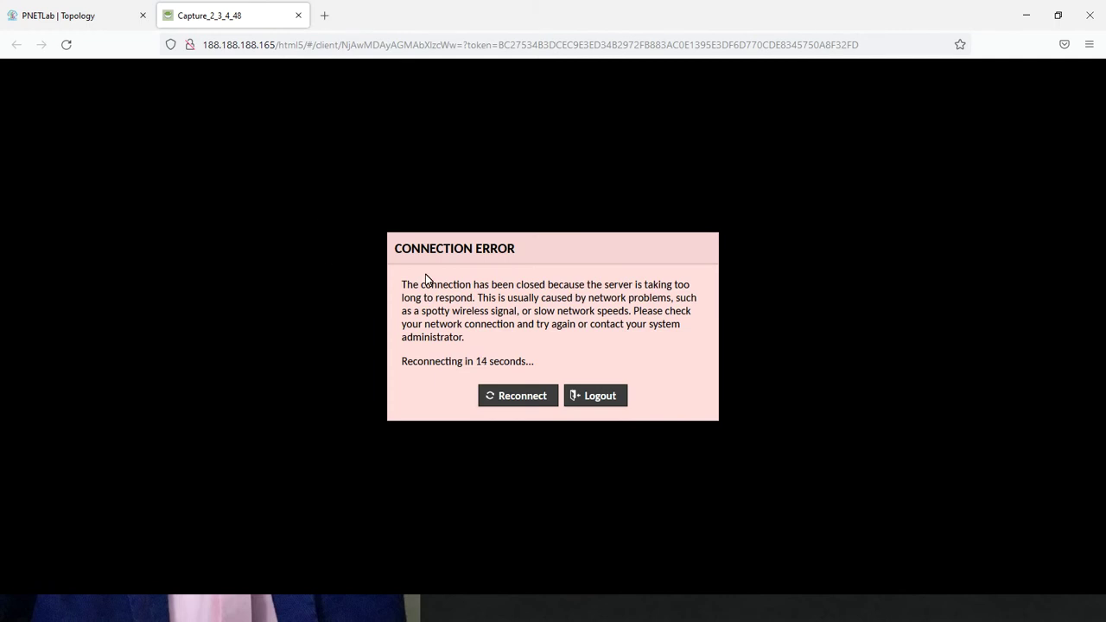
click(506, 395)
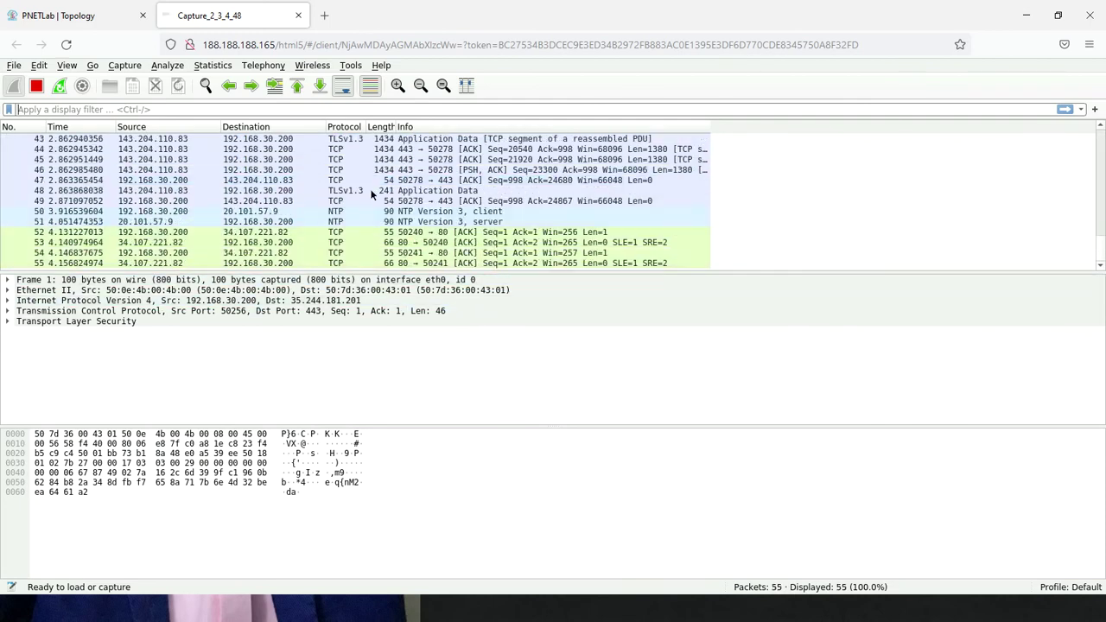
click(38, 86)
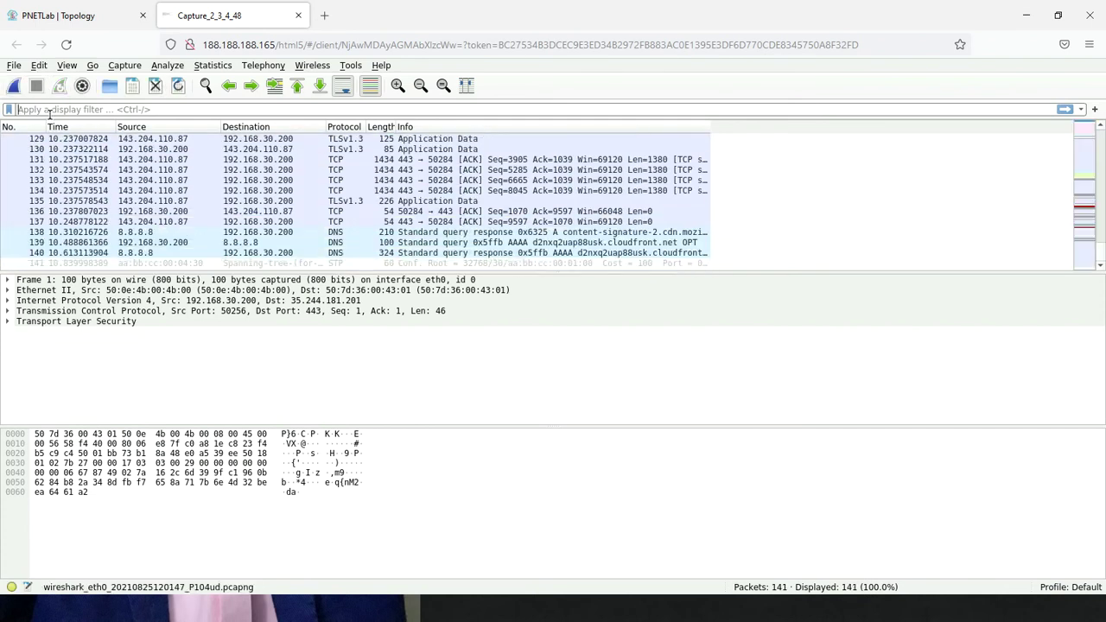
- Filter the captured packets with the display filter udp.stream
click(49, 110)
text(ud)
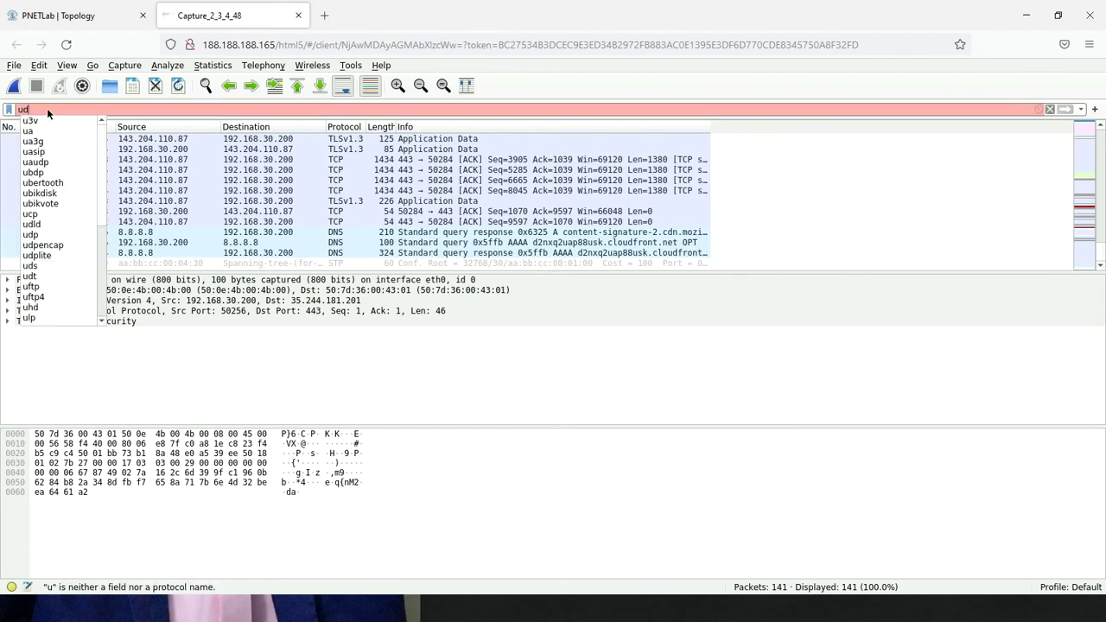
text(p.strea)
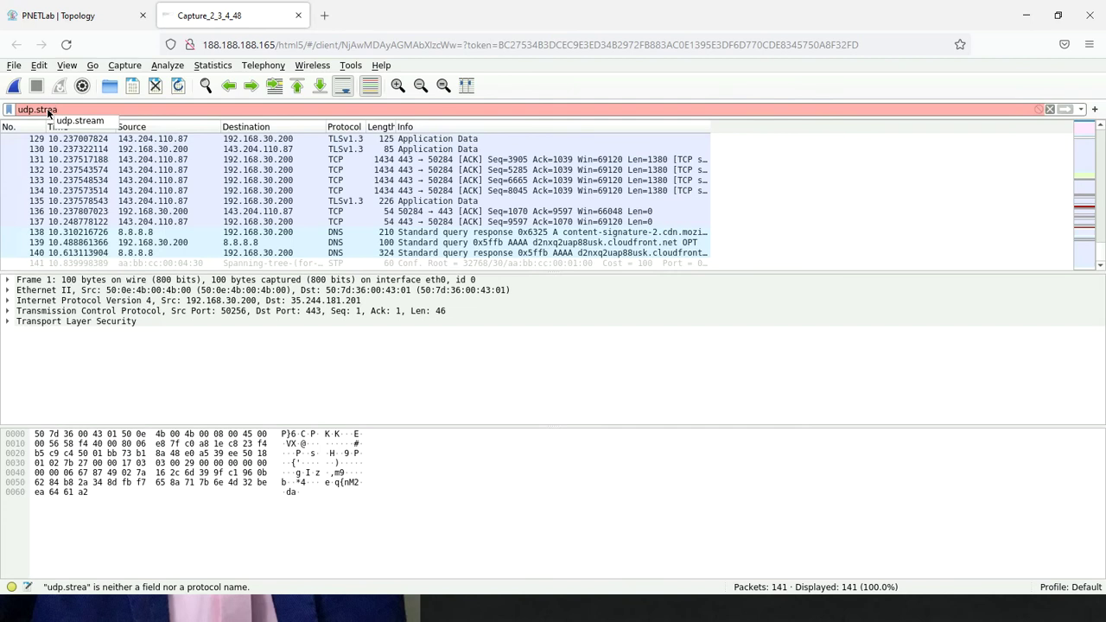
text(m)
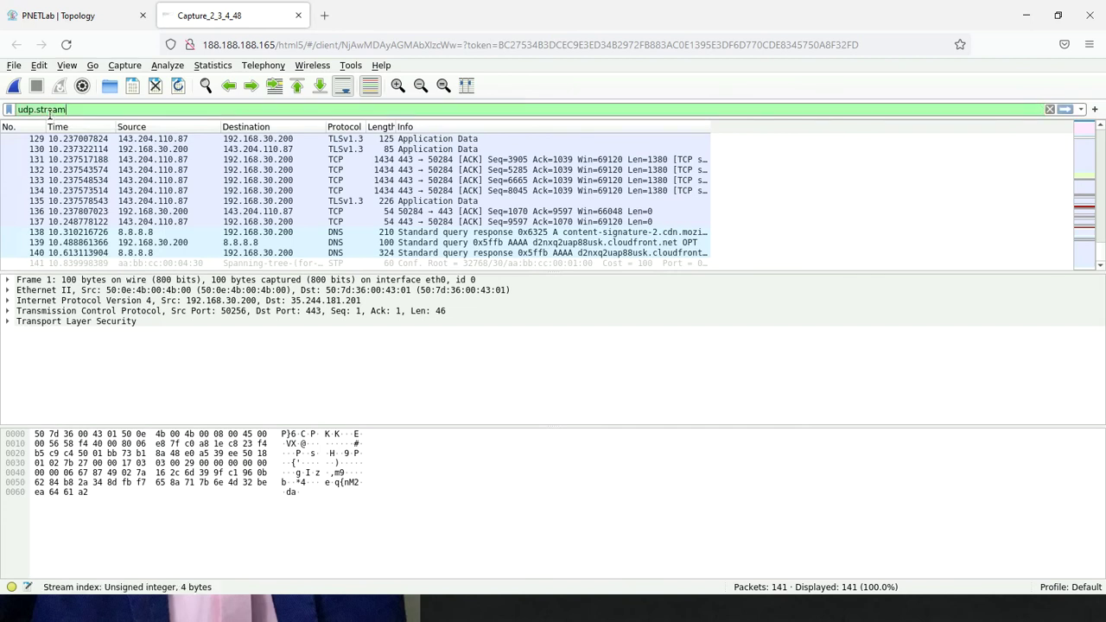
click(1065, 110)
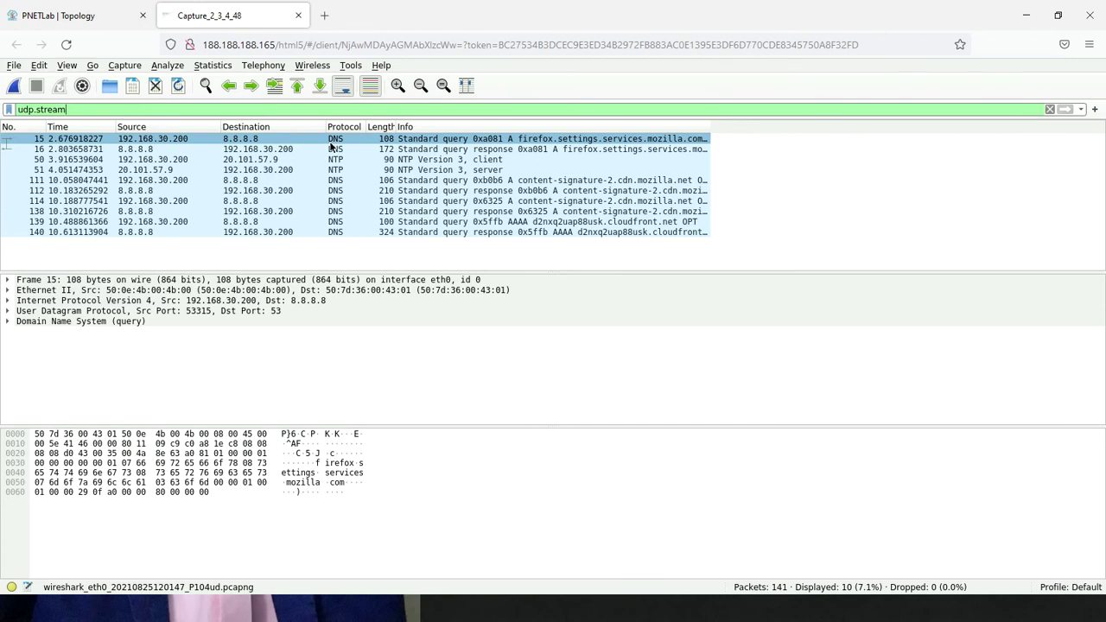
- Inspect individual filtered packets and expand the Domain Name System section of DNS response packet 16
click(167, 173)
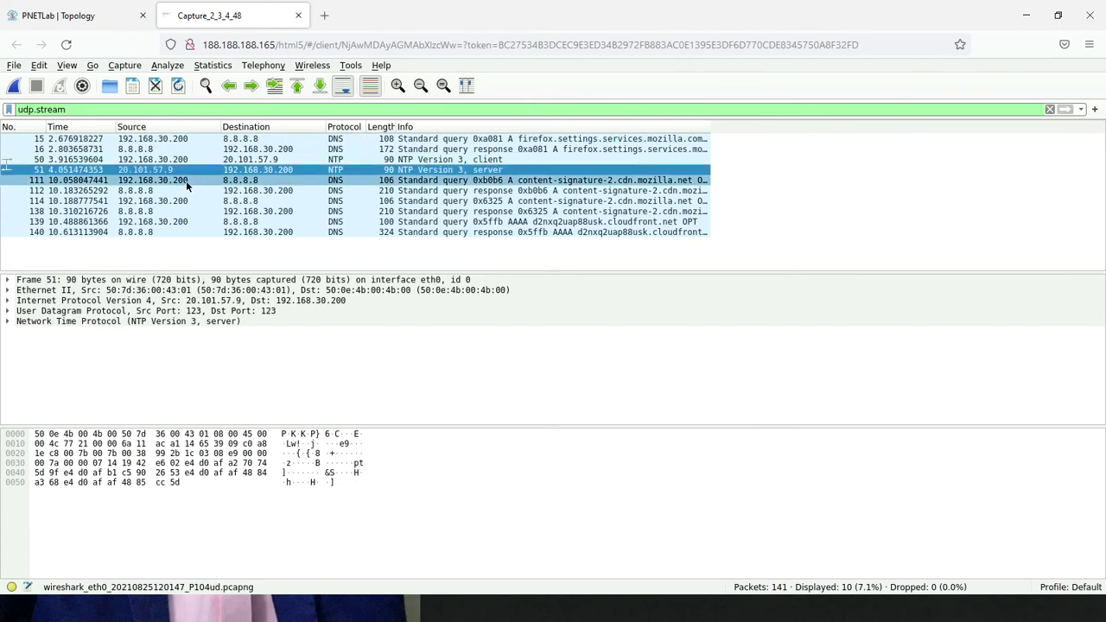
click(186, 181)
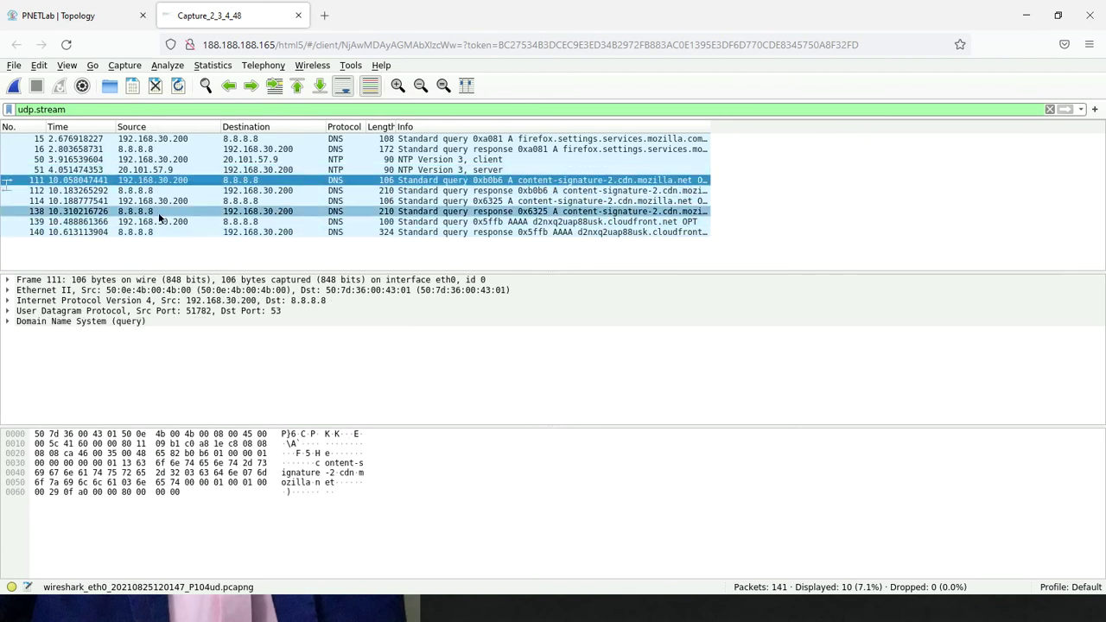
click(145, 149)
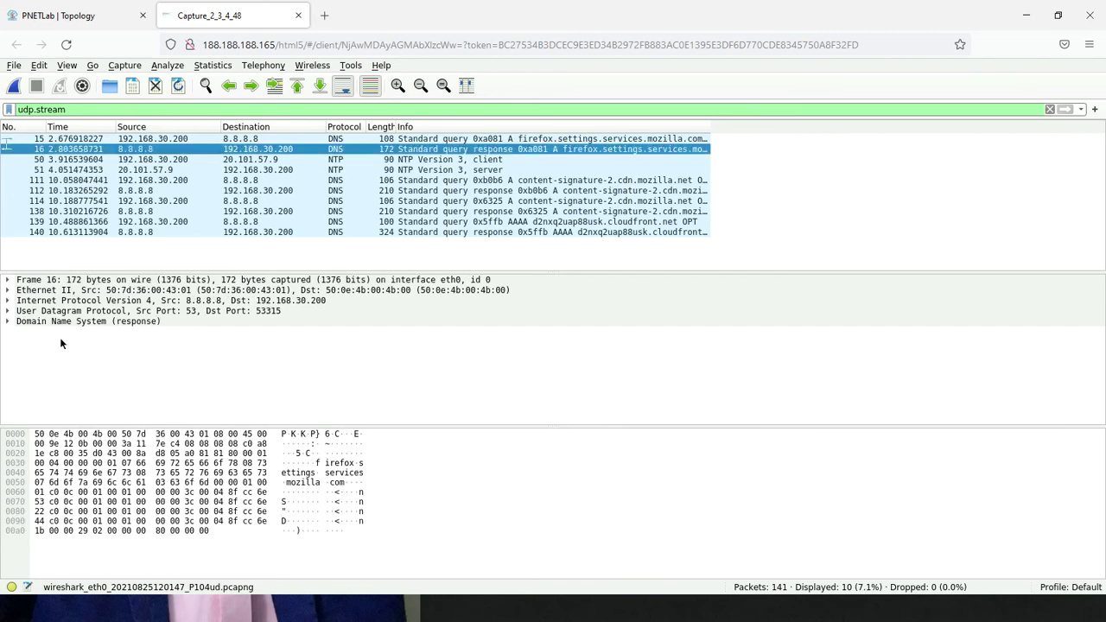
click(9, 321)
click(7, 322)
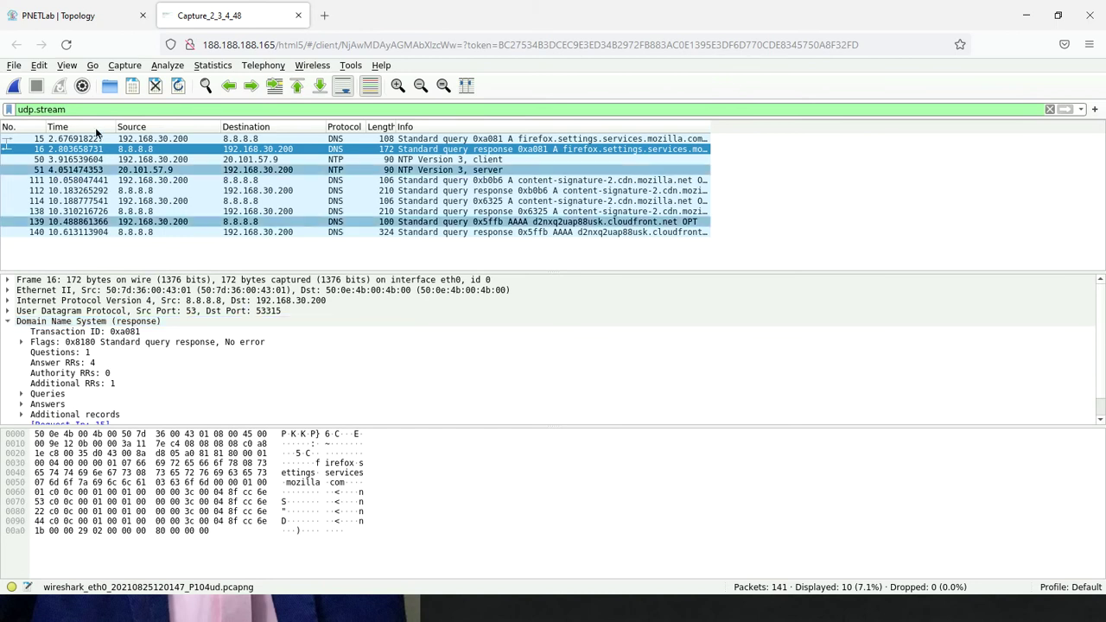
- Step through the filtered packets from 50 to 140 and back, examining the DNS query and response details
click(64, 160)
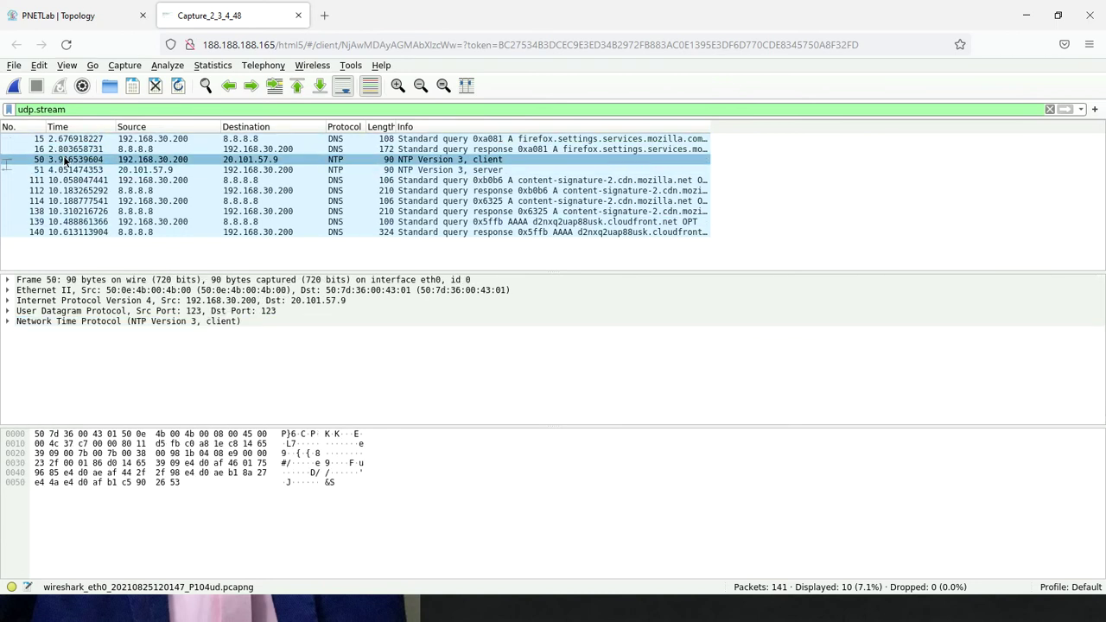
key(Down)
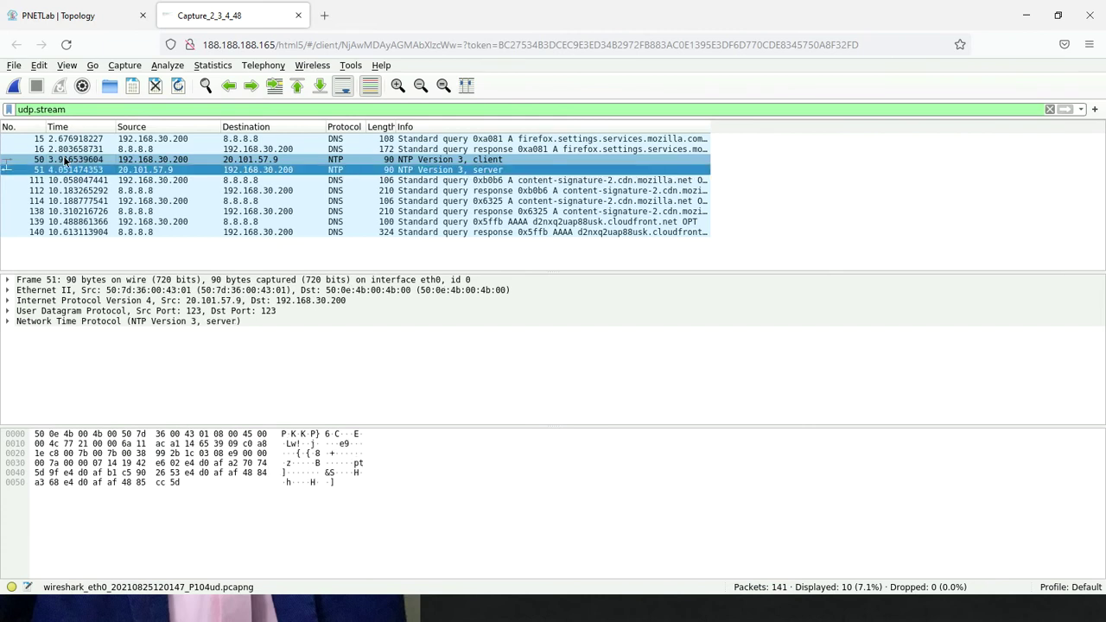
key(Down)
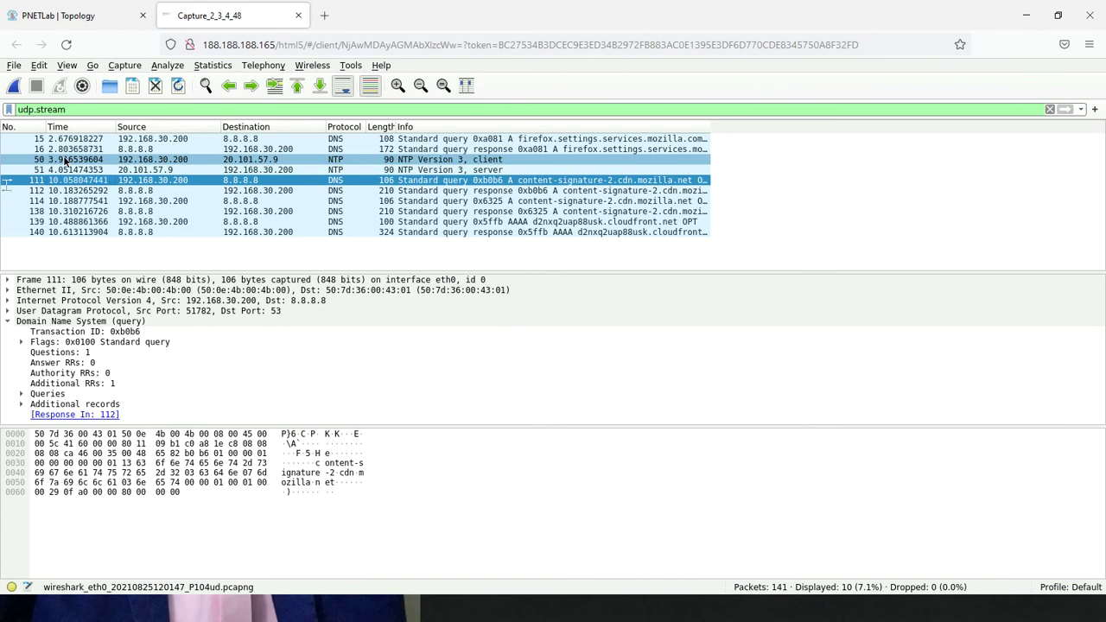
key(Down)
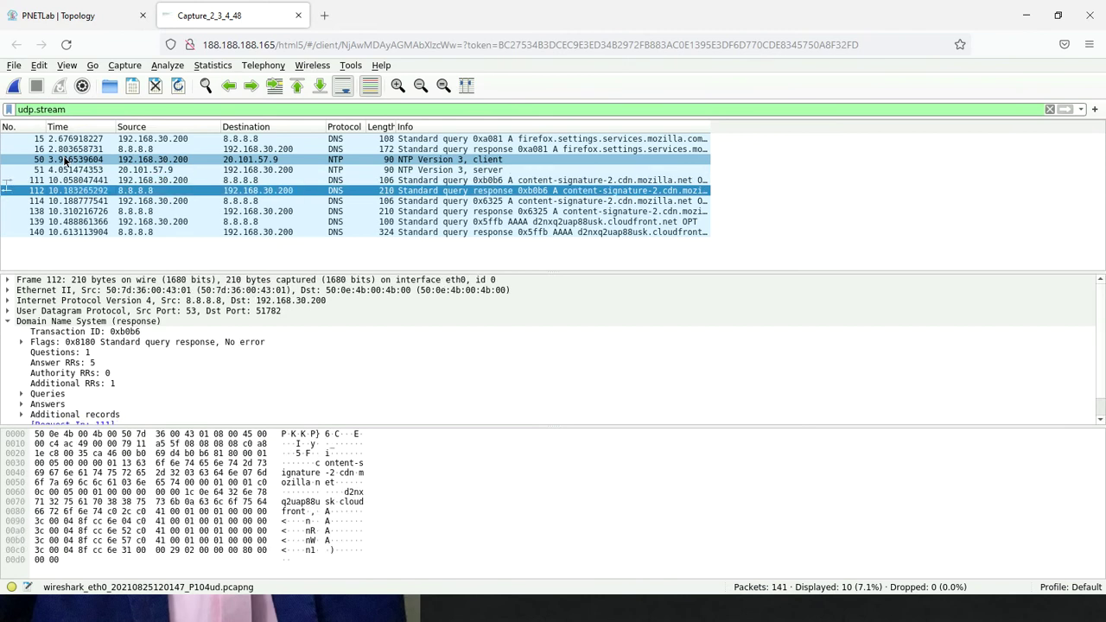
key(Down)
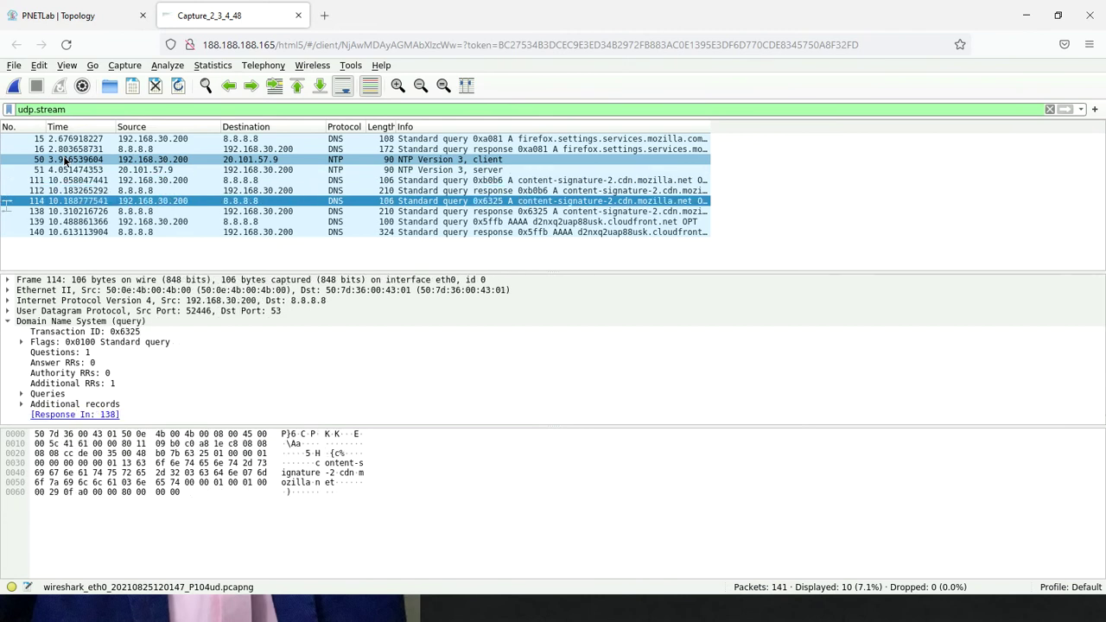
key(Down)
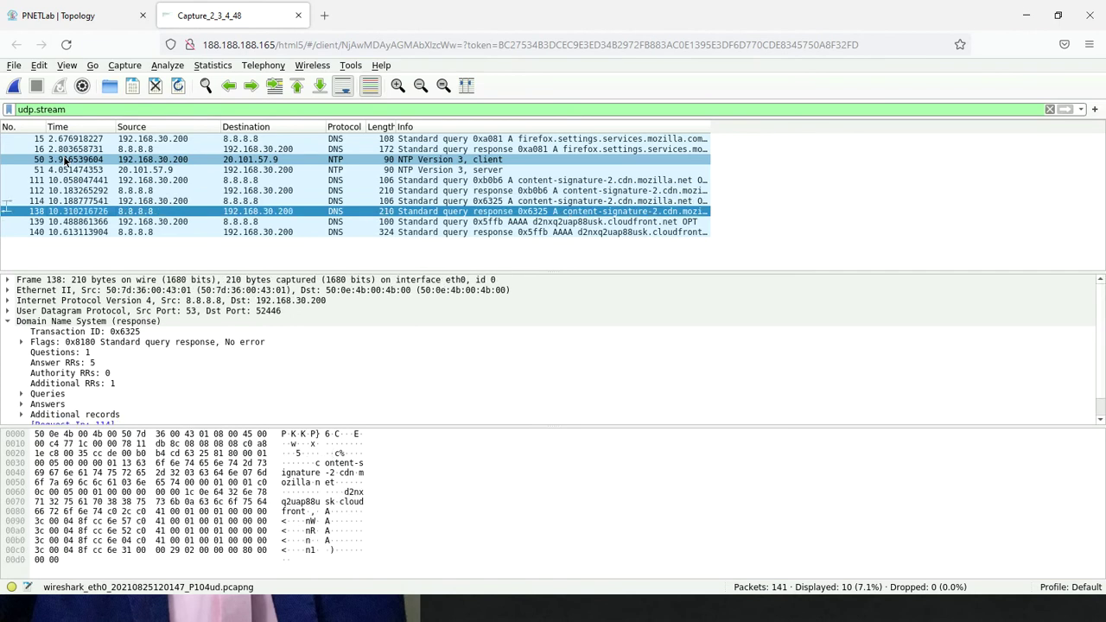
key(Down)
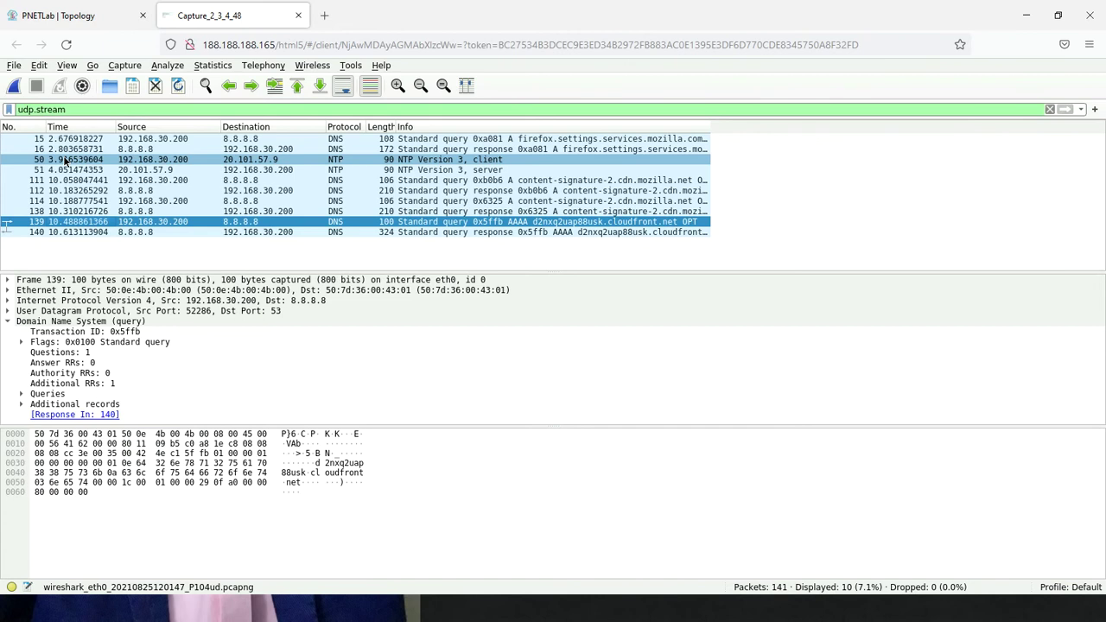
key(Down)
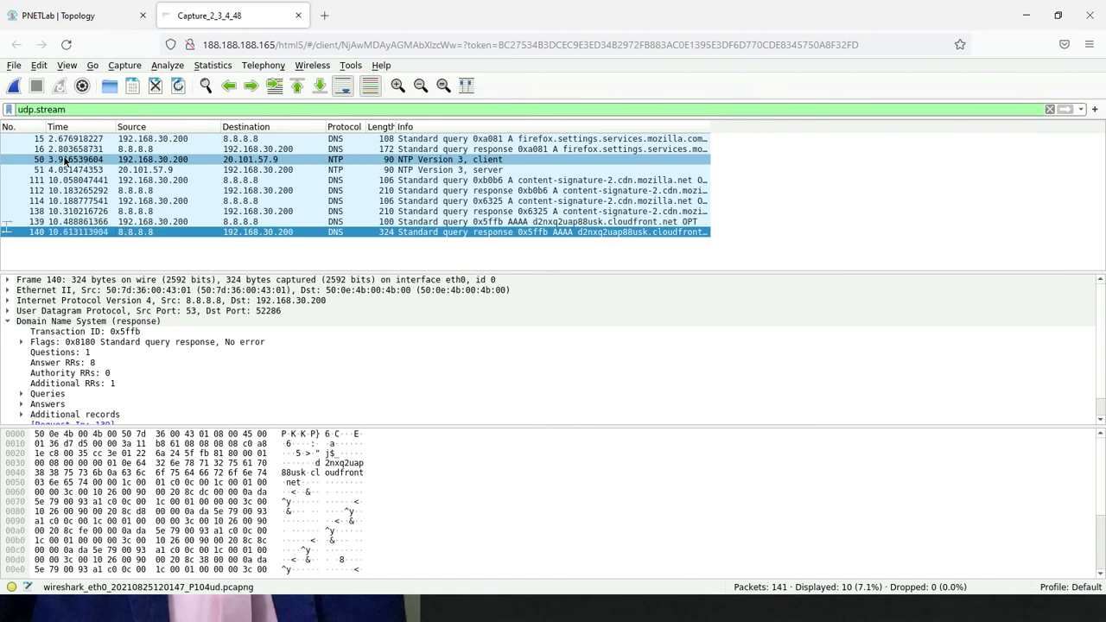
key(Up)
key(Up)
key(Up)
key(Up)
key(Up)
key(Up)
key(Up)
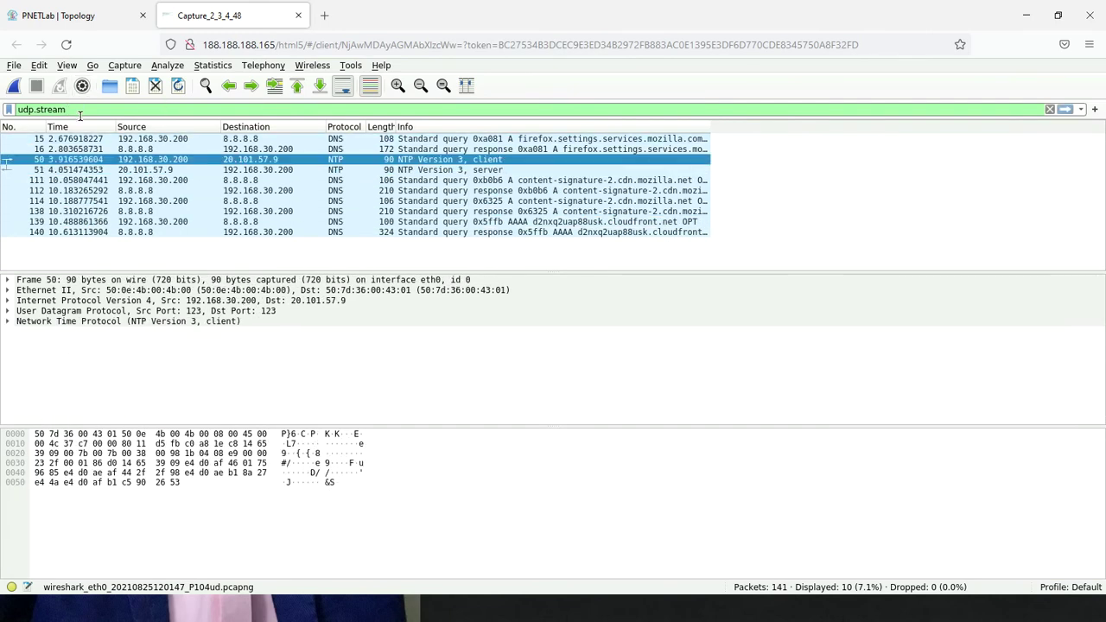
text(eq)
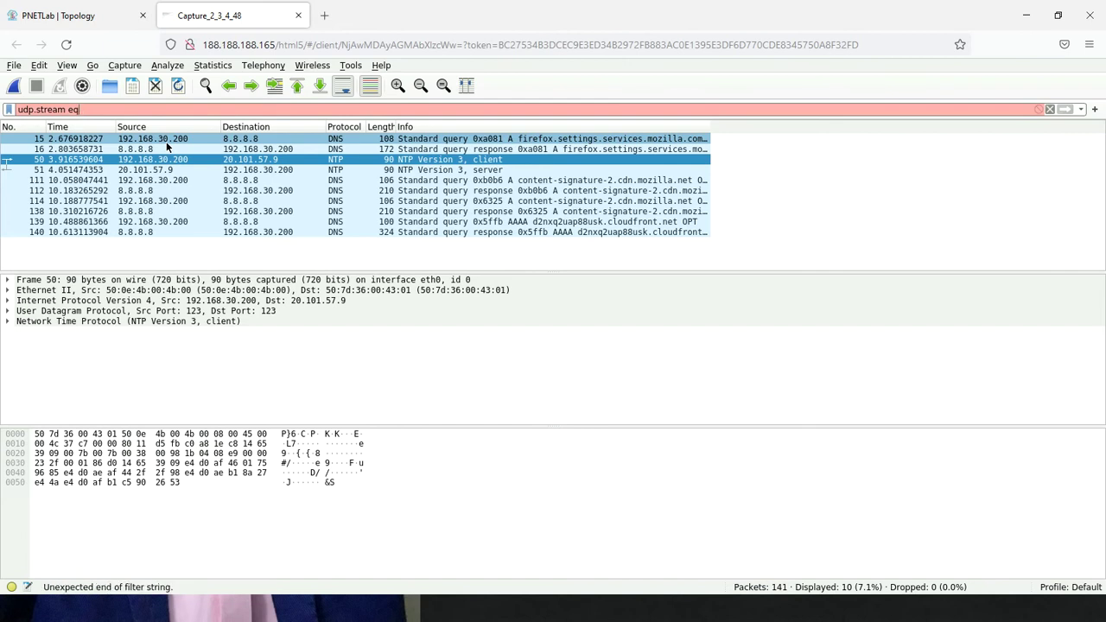
key(BackSpace)
key(BackSpace)
key(BackSpace)
key(BackSpace)
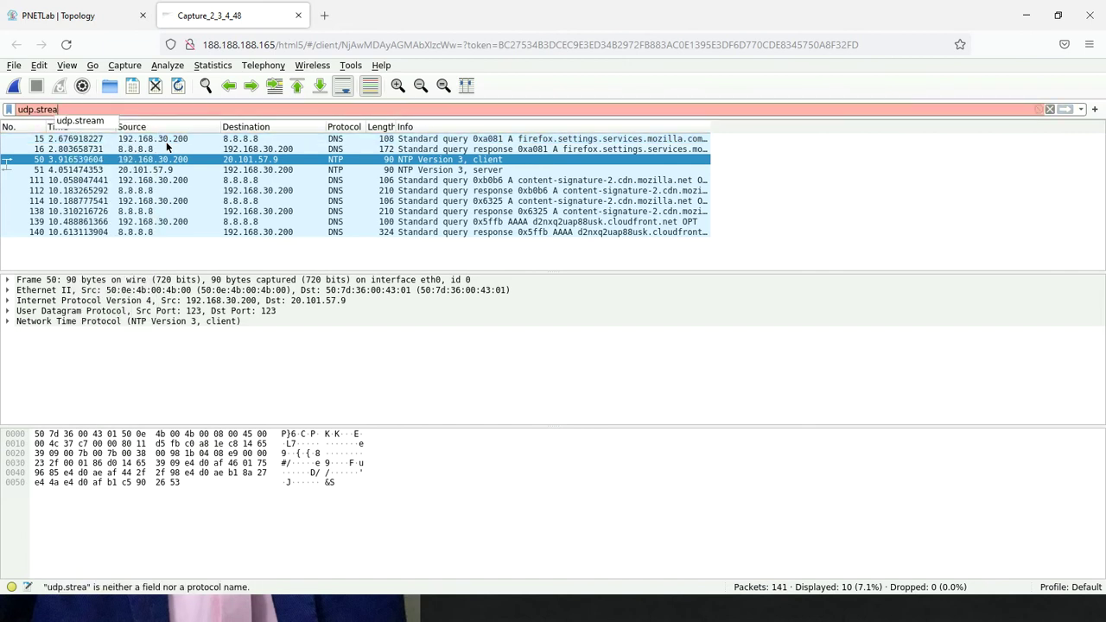
text(m)
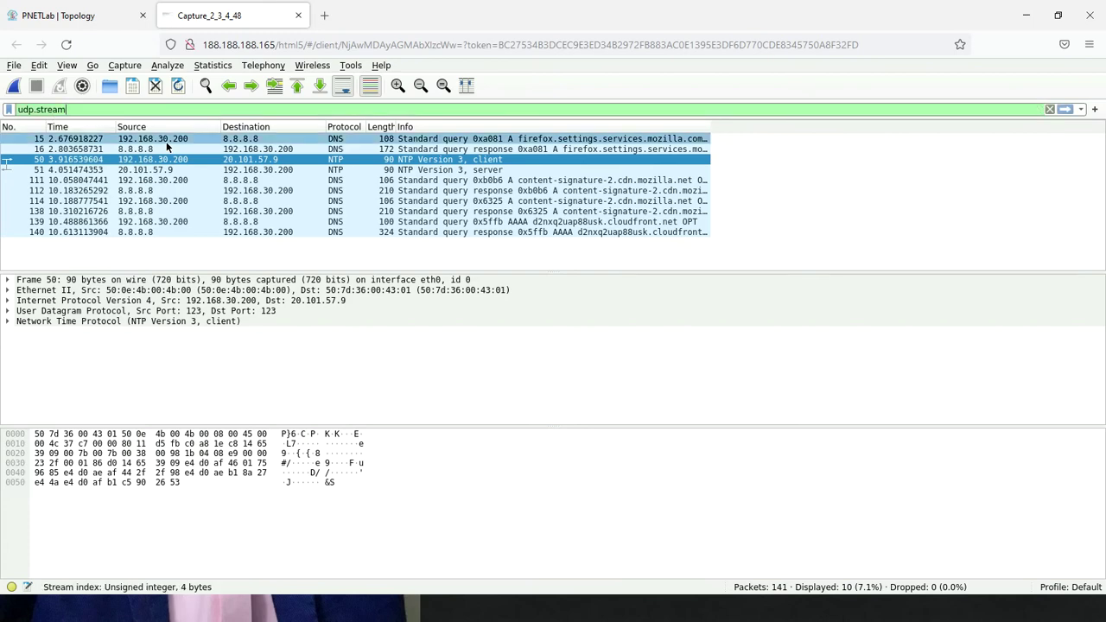
- Switch to Firefox on WinSRV and reload britannica.com to send the blocked request again
key(alt+Tab)
key(alt+Tab)
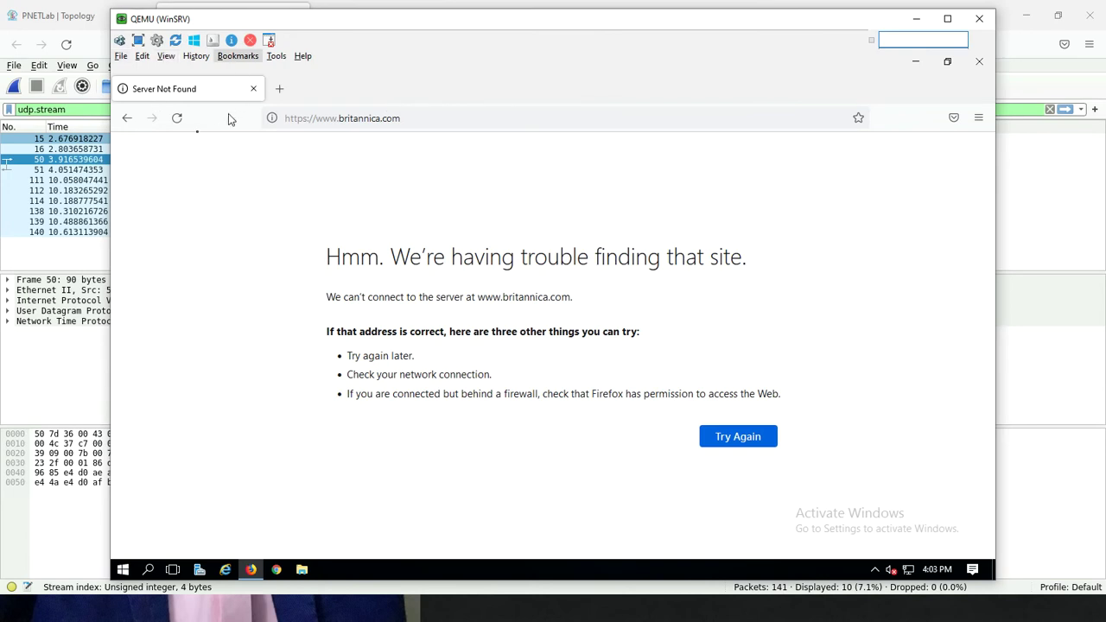
click(176, 118)
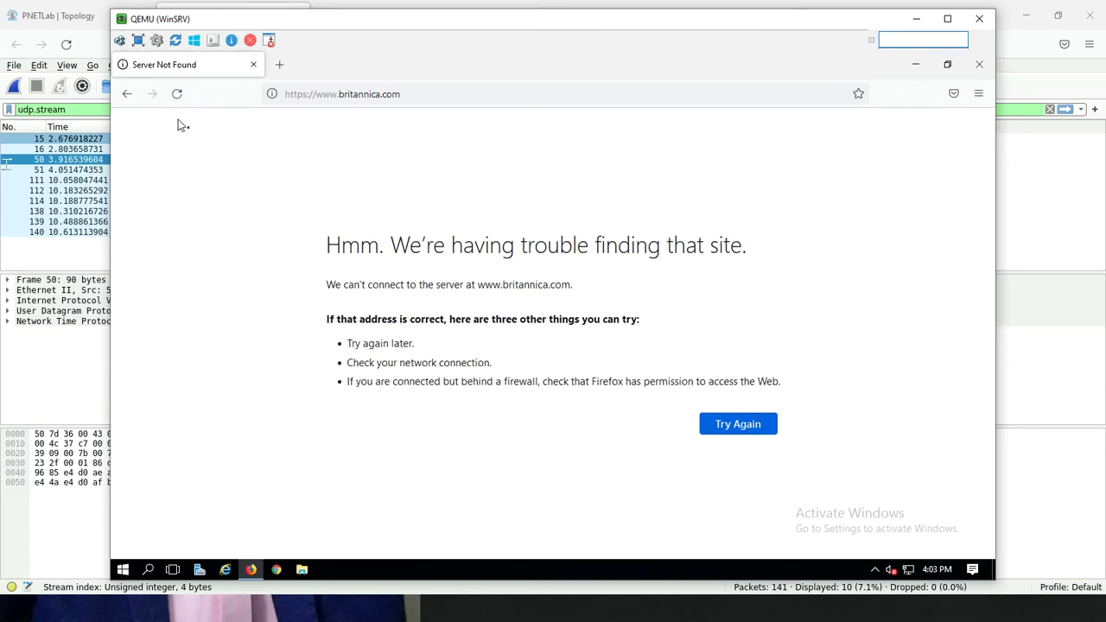
click(176, 94)
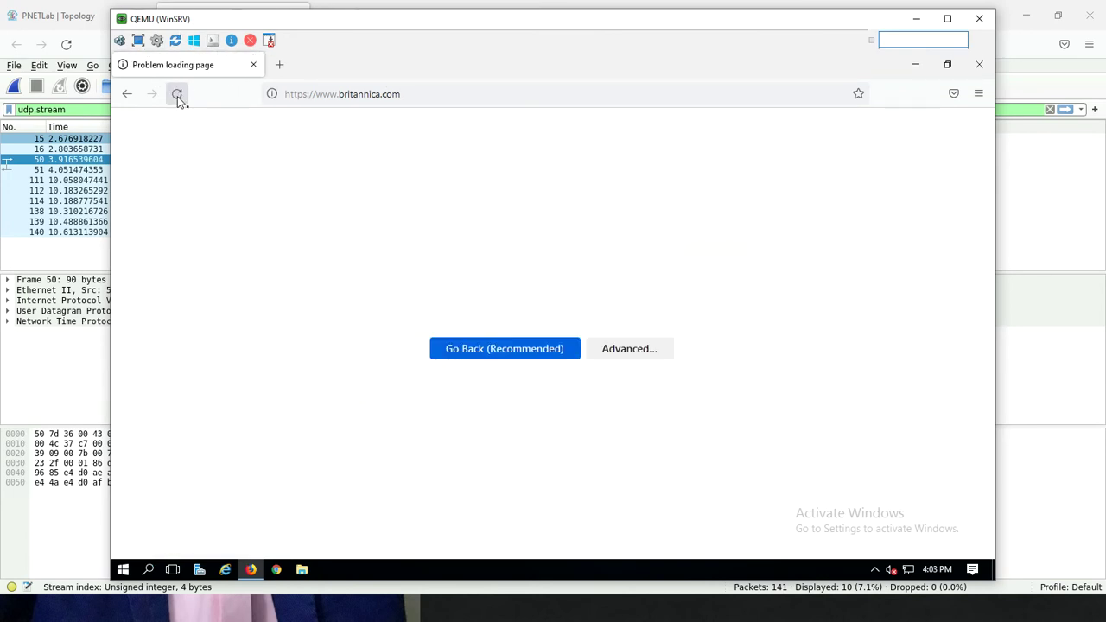
- Return to the Wireshark capture, clear the display filter and review all packets with the Info column widened
click(109, 147)
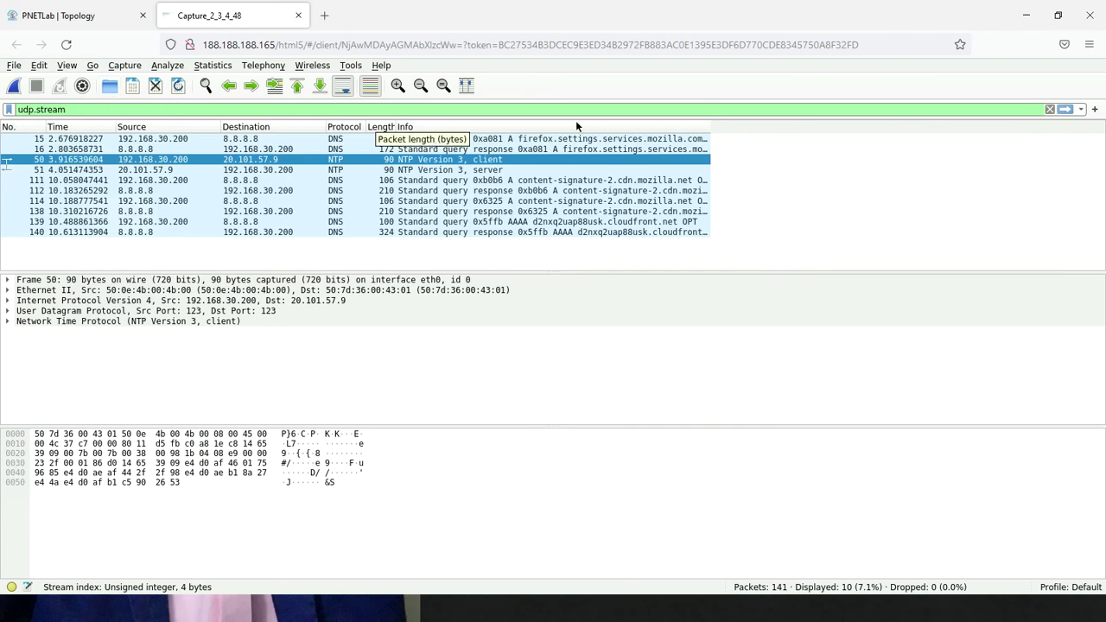
click(1049, 110)
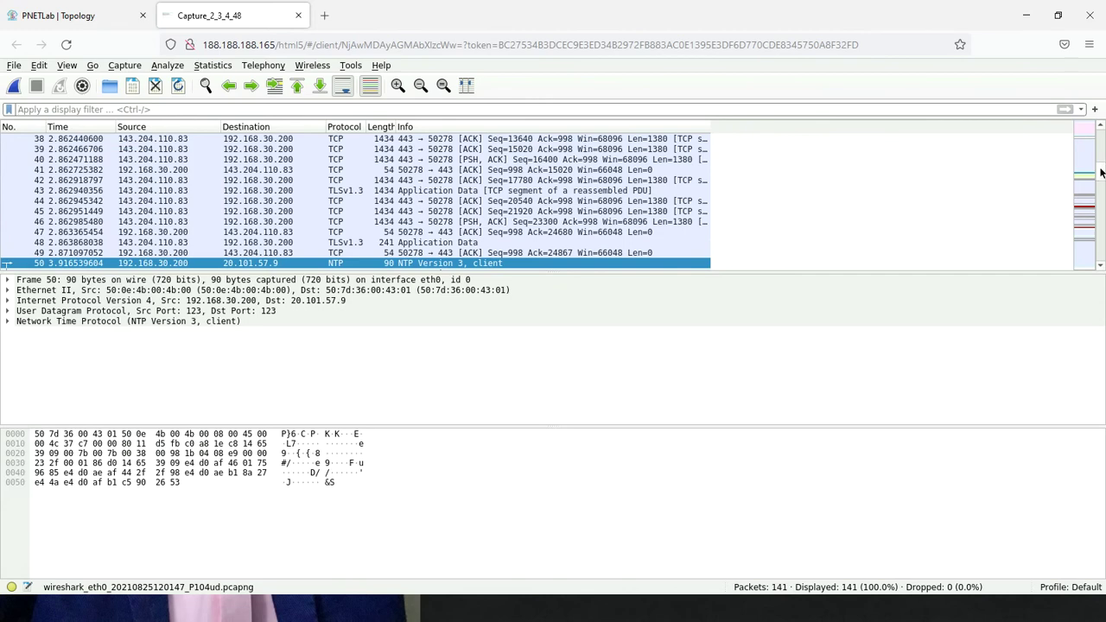
scroll(1098, 205, down, 12)
drag(1099, 206, 1099, 210)
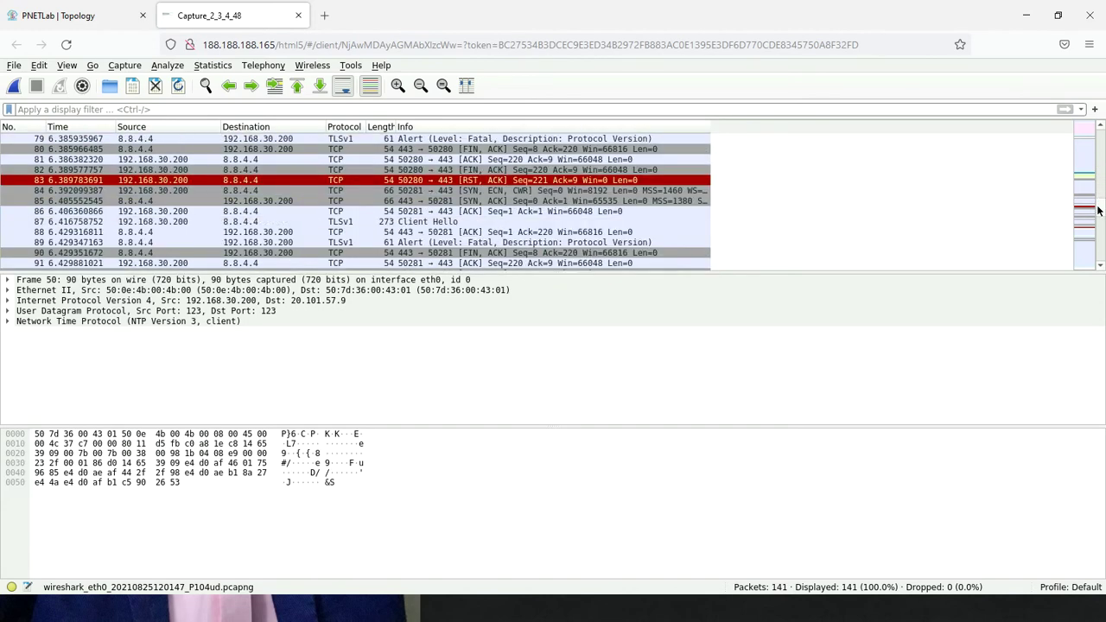
drag(1099, 210, 1097, 239)
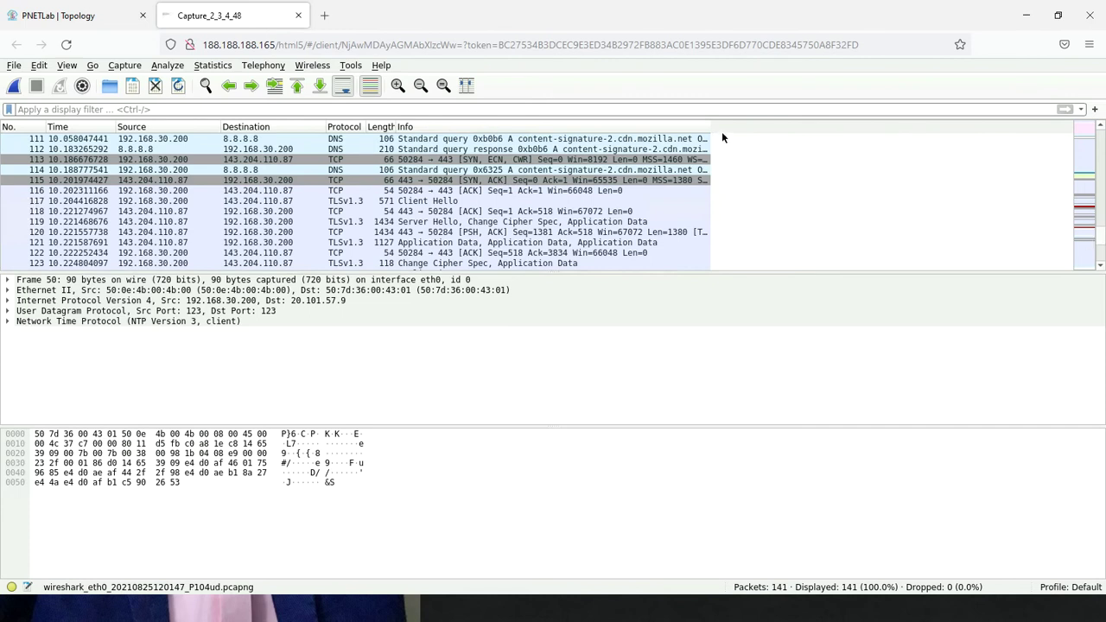
drag(711, 127, 1071, 152)
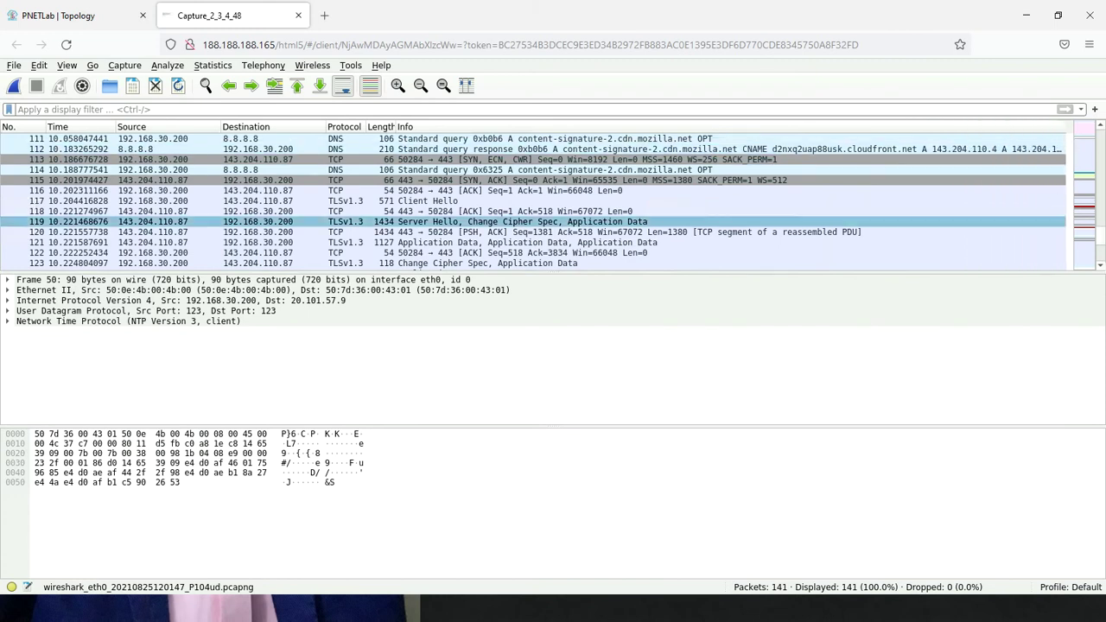
drag(1099, 240, 1100, 262)
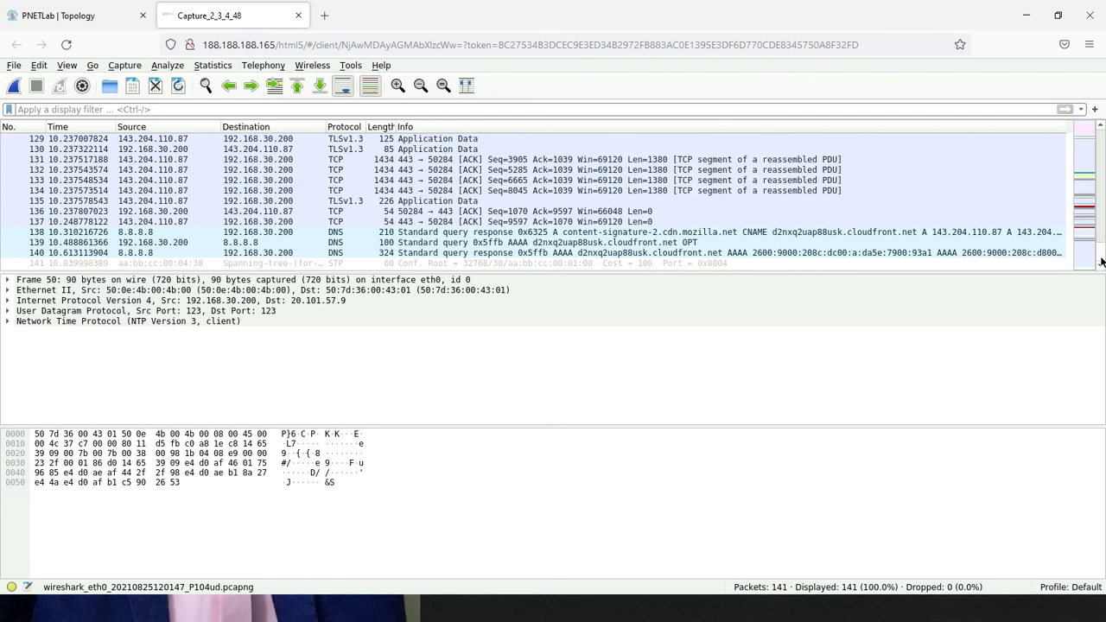
drag(1102, 262, 1080, 109)
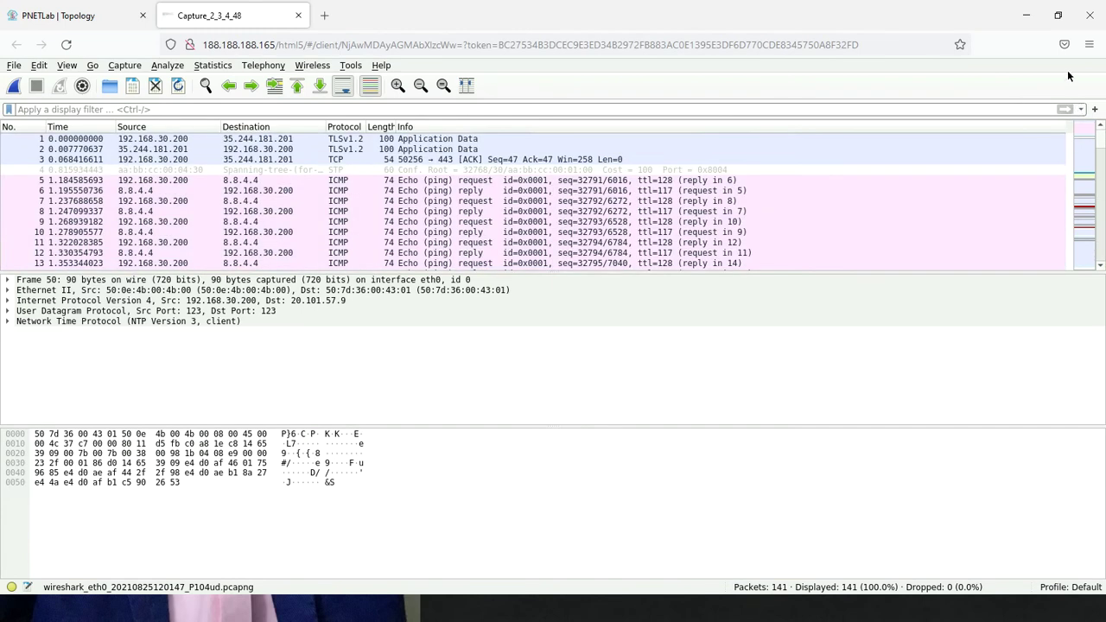
- Reapply the display filter udp.stream to the full packet list
click(281, 115)
text(us)
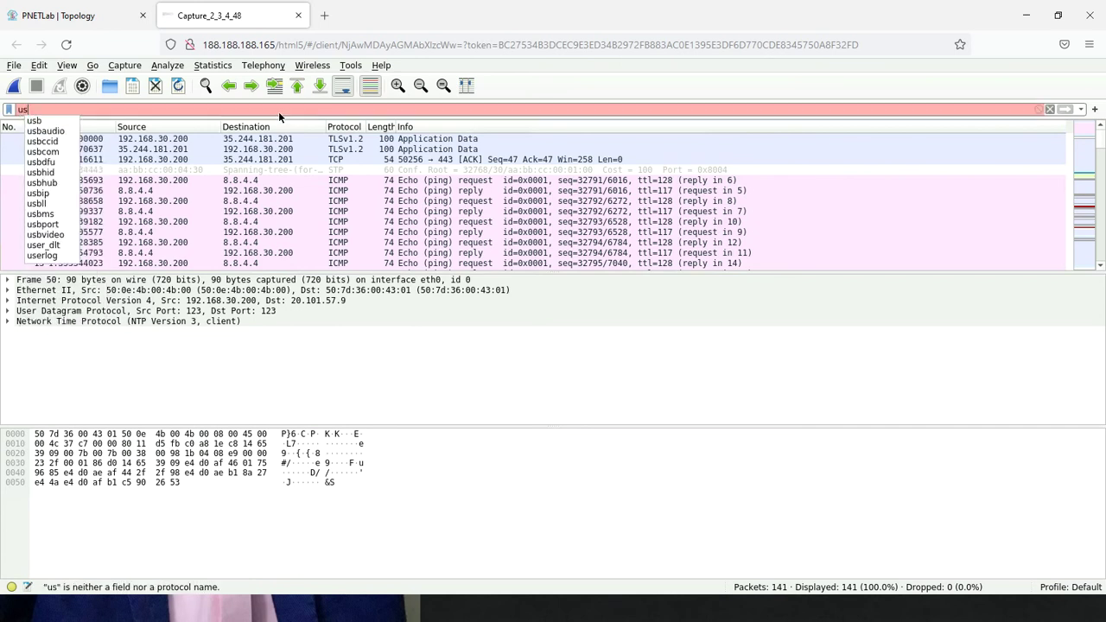
text(p.stream)
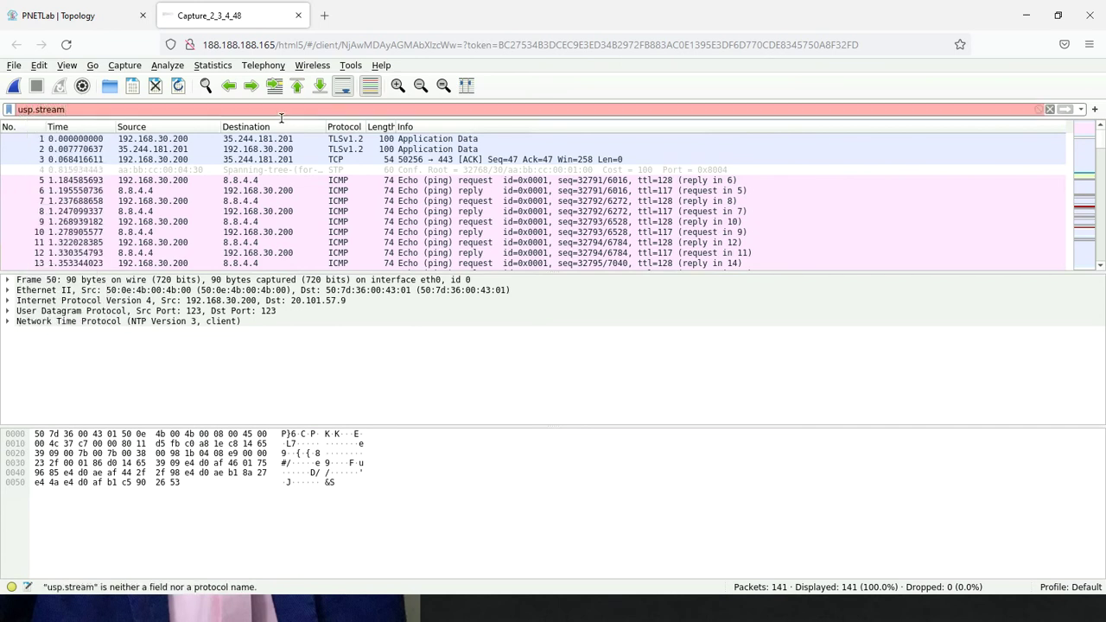
key(Left)
key(Left)
key(Left)
key(Left)
key(Left)
key(Left)
key(Left)
key(BackSpace)
key(BackSpace)
text(d)
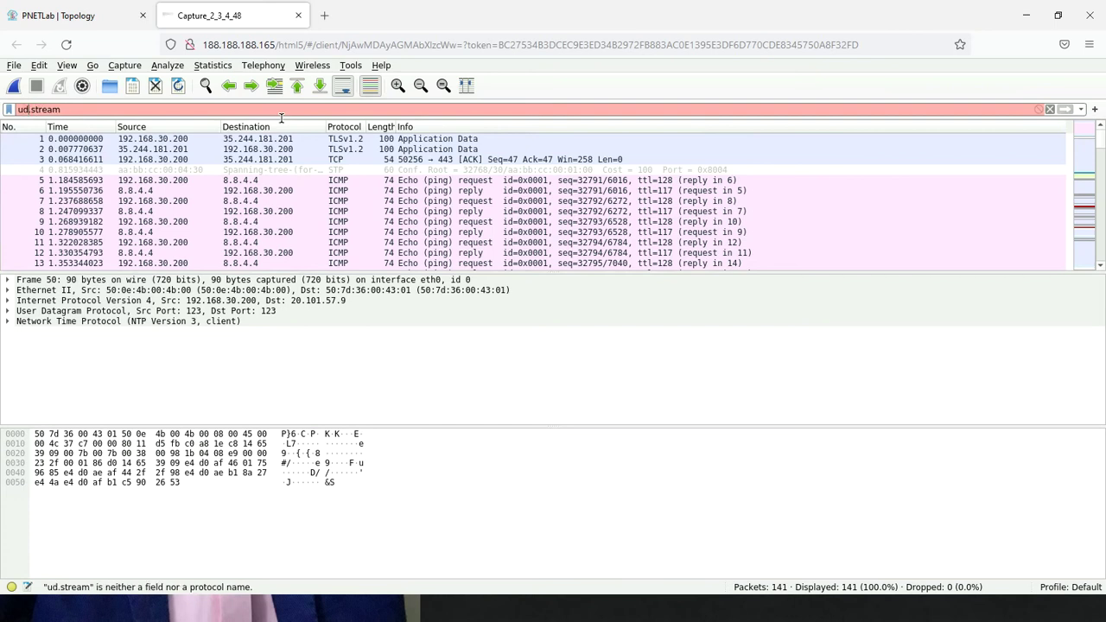
text(p)
key(Return)
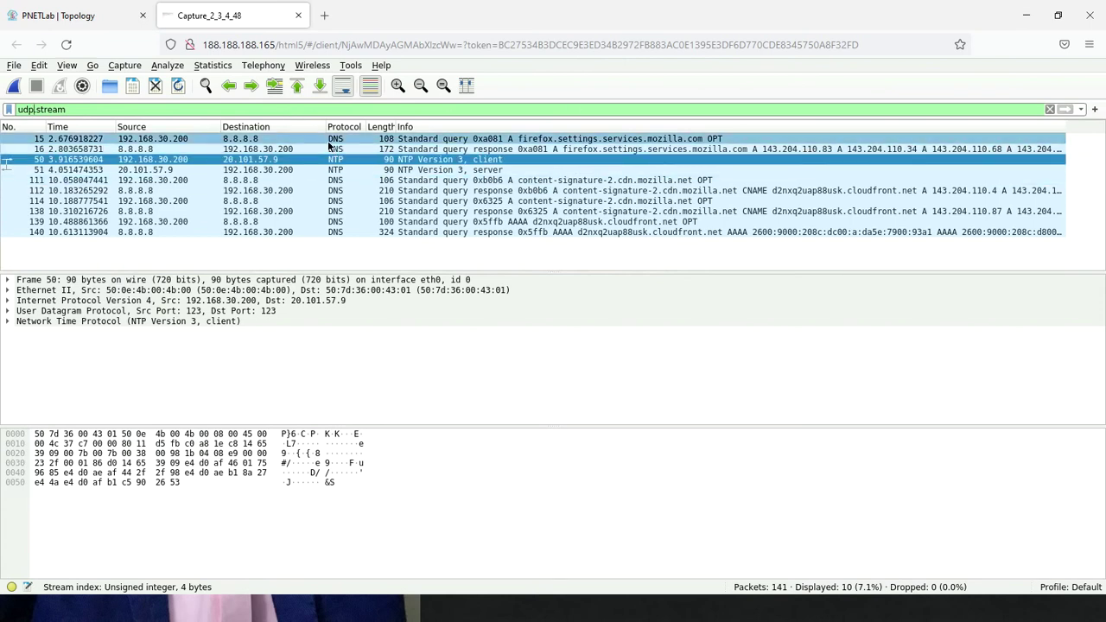
- Switch to the Command Prompt on WinSRV and look up britannica.com with nslookup
key(alt+Tab)
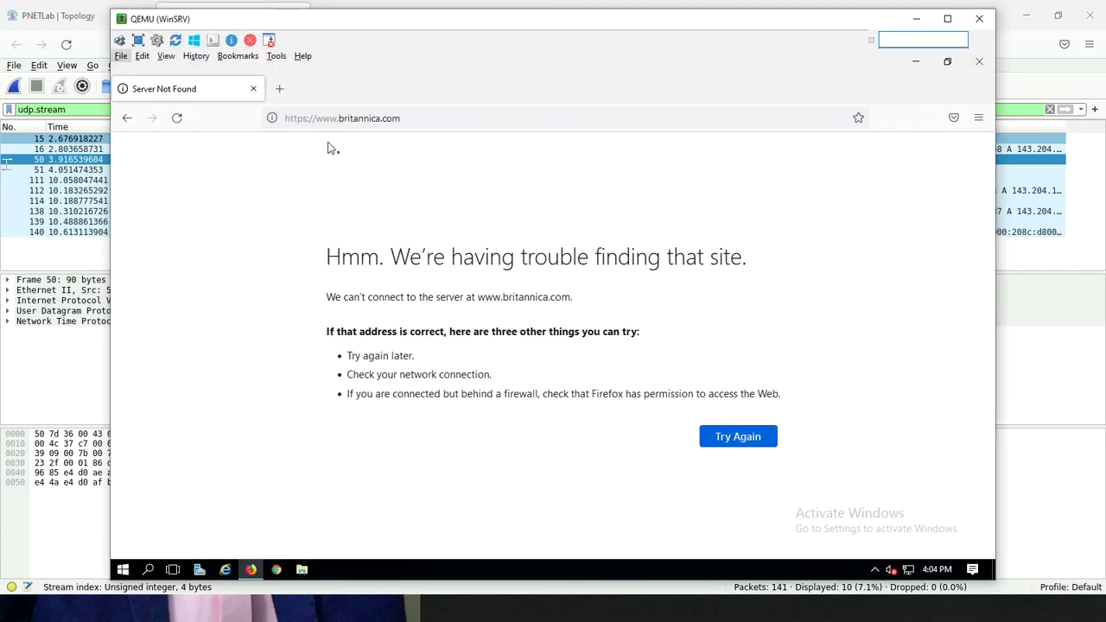
key(alt+Tab)
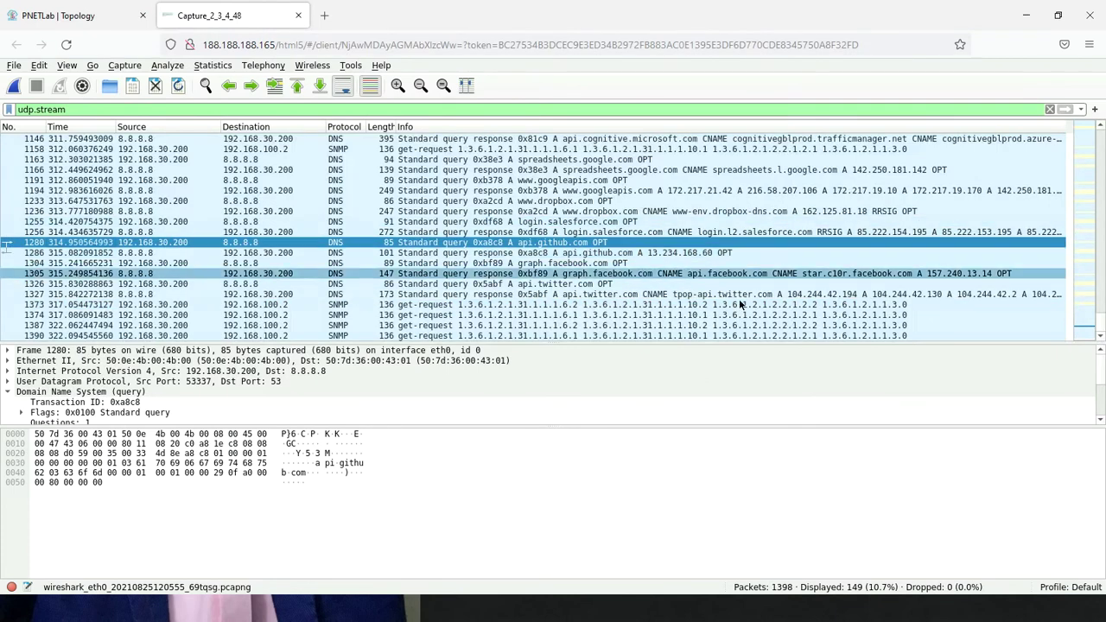
click(893, 241)
key(alt+Tab)
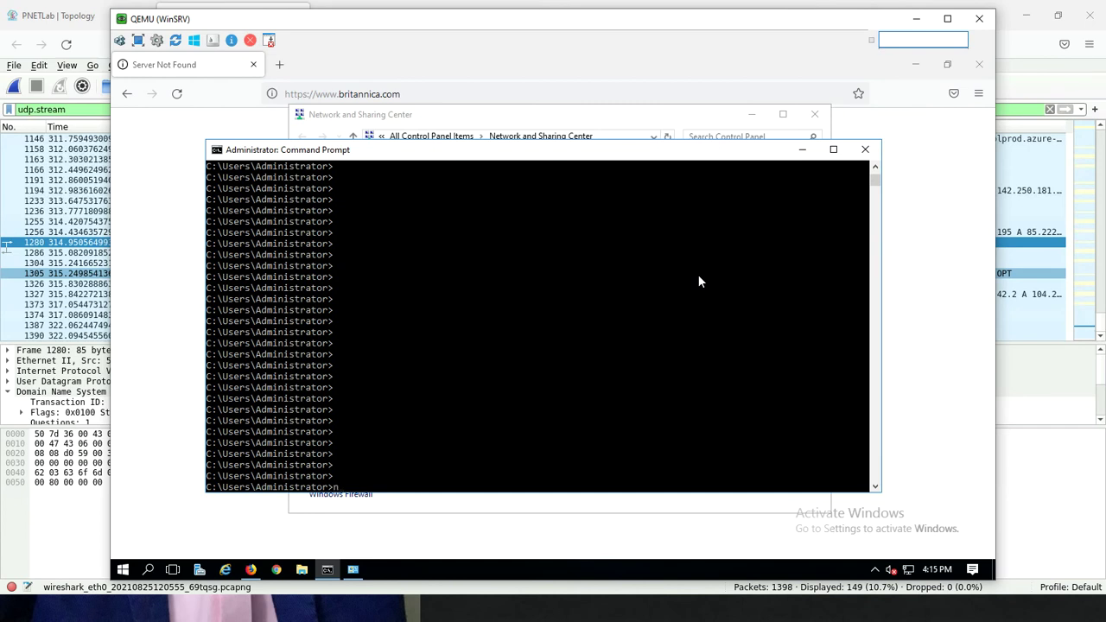
text(nslookup)
key(Return)
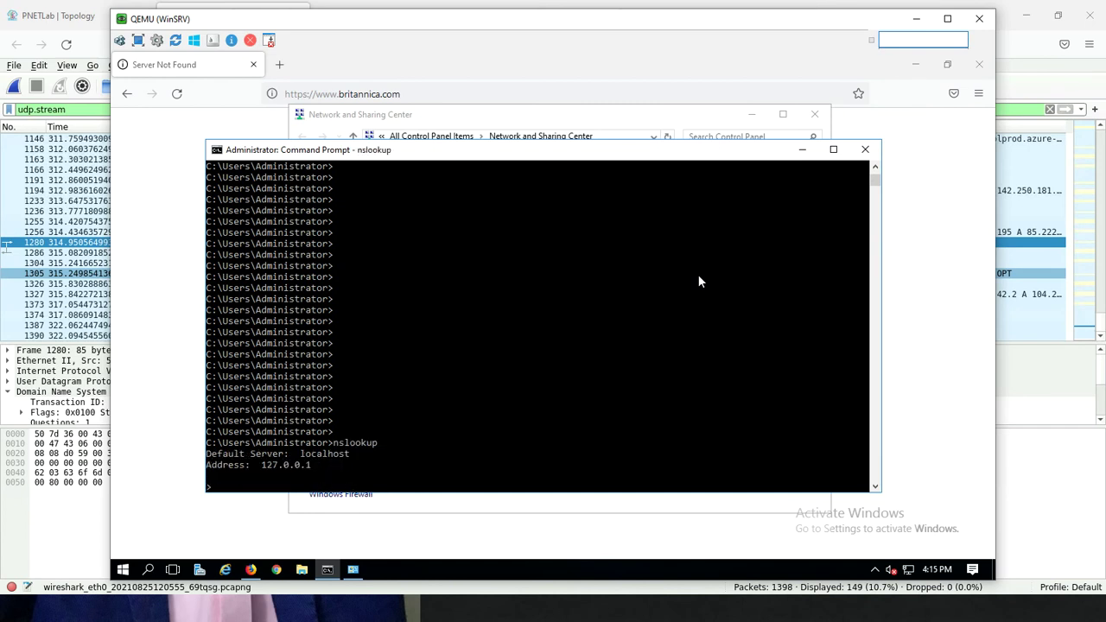
text(britannica.com)
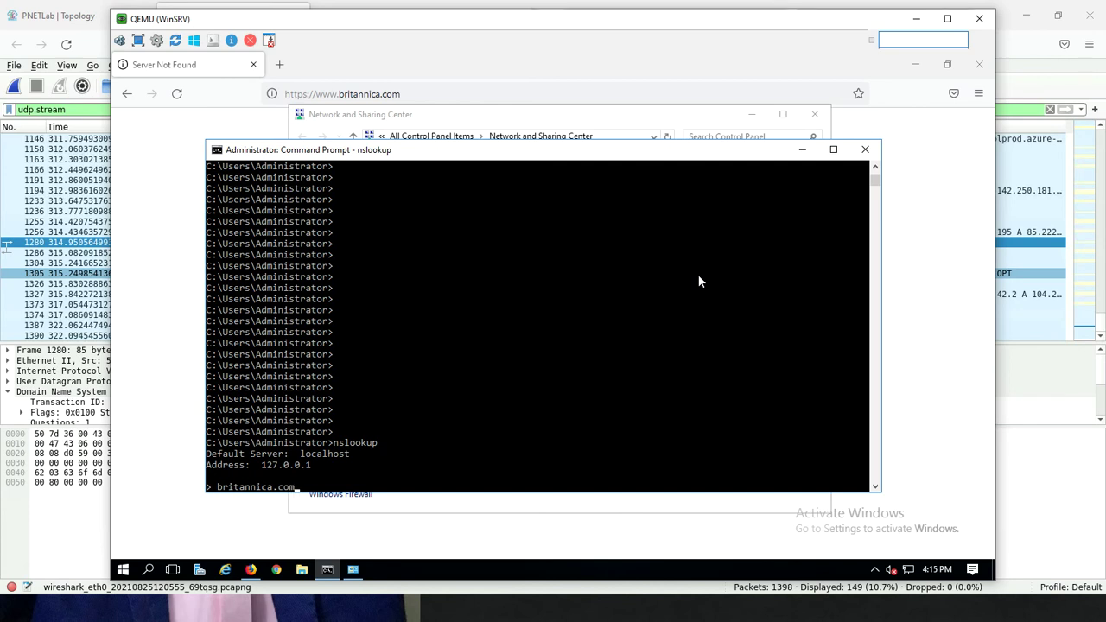
key(Return)
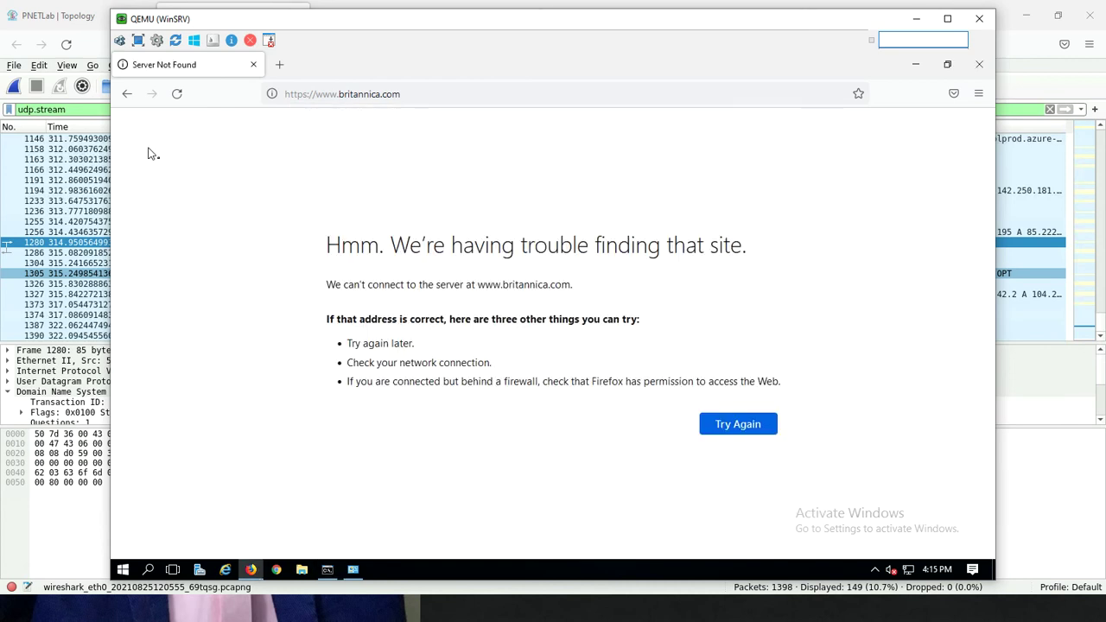
- Return to Wireshark and start a new capture, discarding the previously captured packets without saving
click(148, 152)
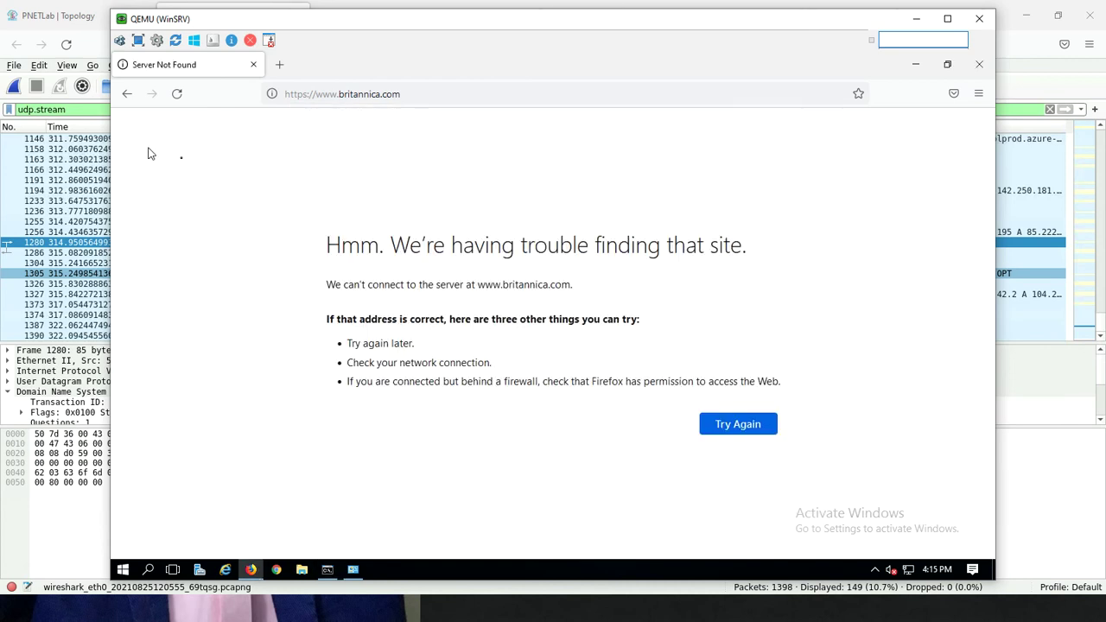
click(13, 89)
click(570, 321)
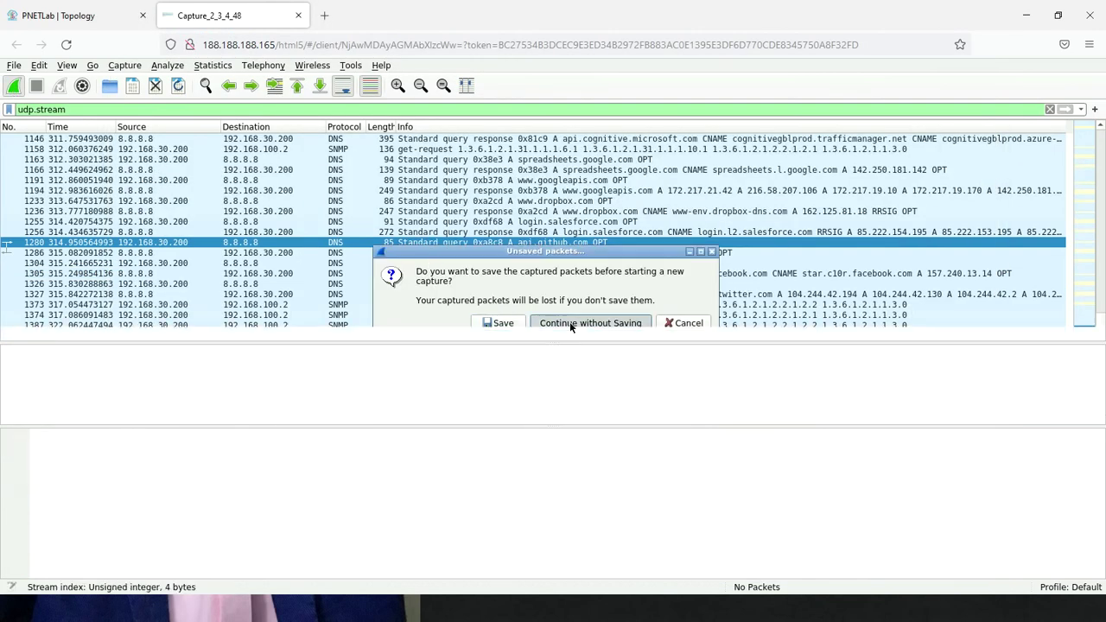
- Reload britannica.com in Firefox on WinSRV to generate the DNS query, and return to the live Wireshark capture
key(alt+Tab)
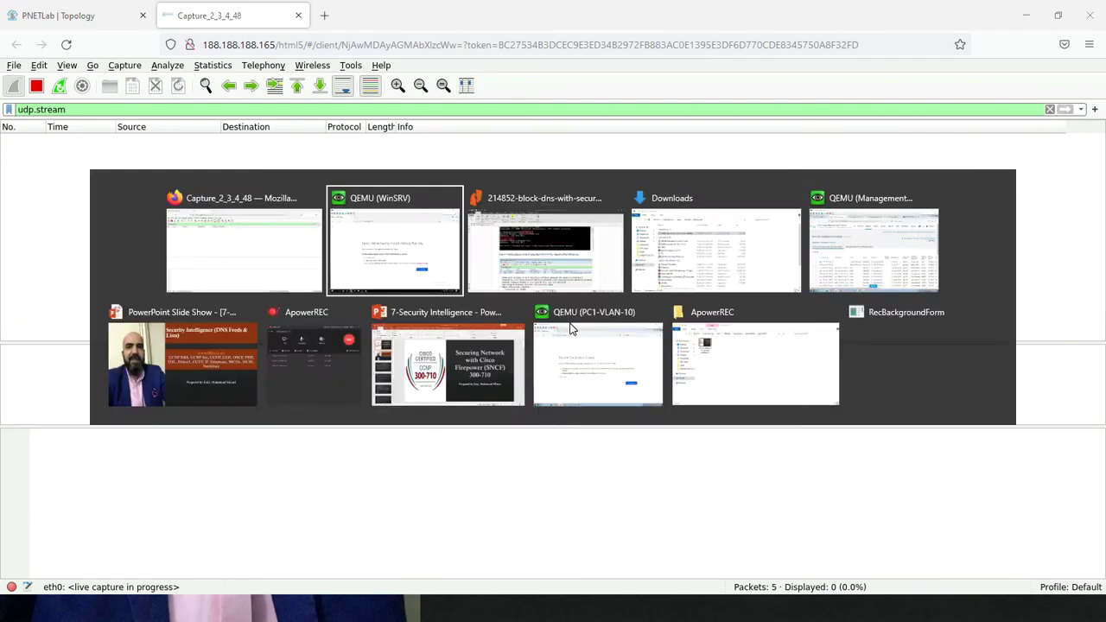
click(178, 94)
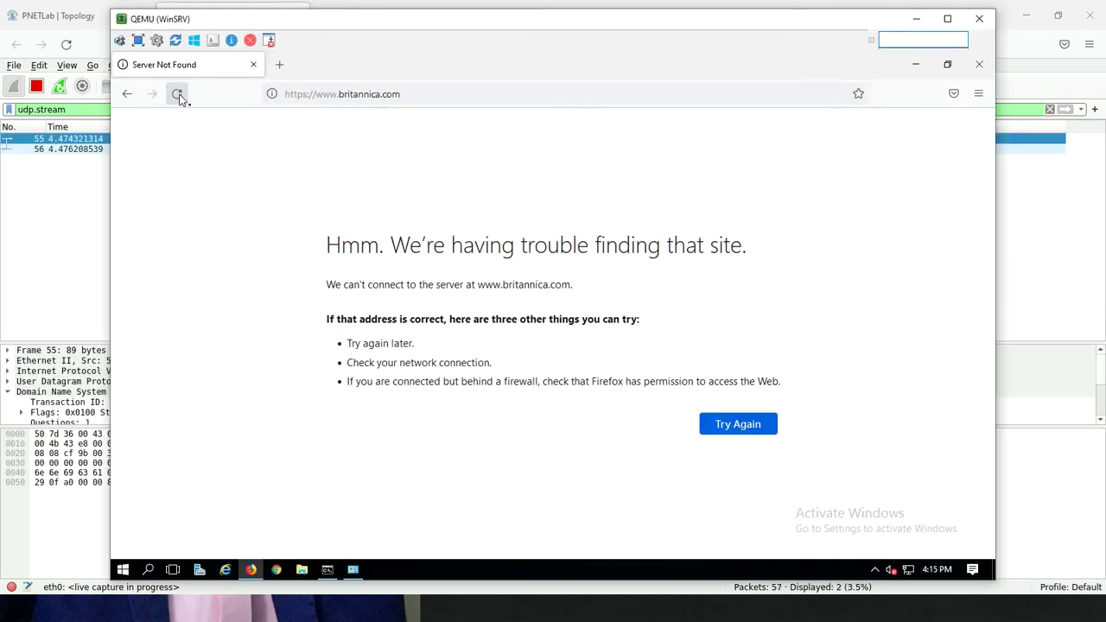
click(62, 241)
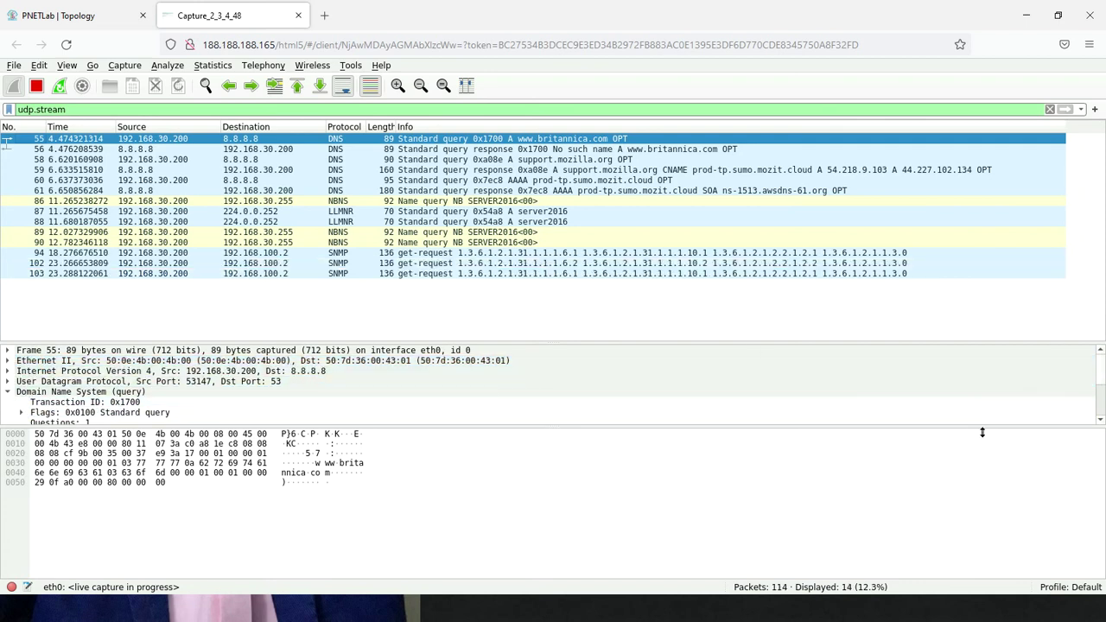
drag(981, 427, 985, 516)
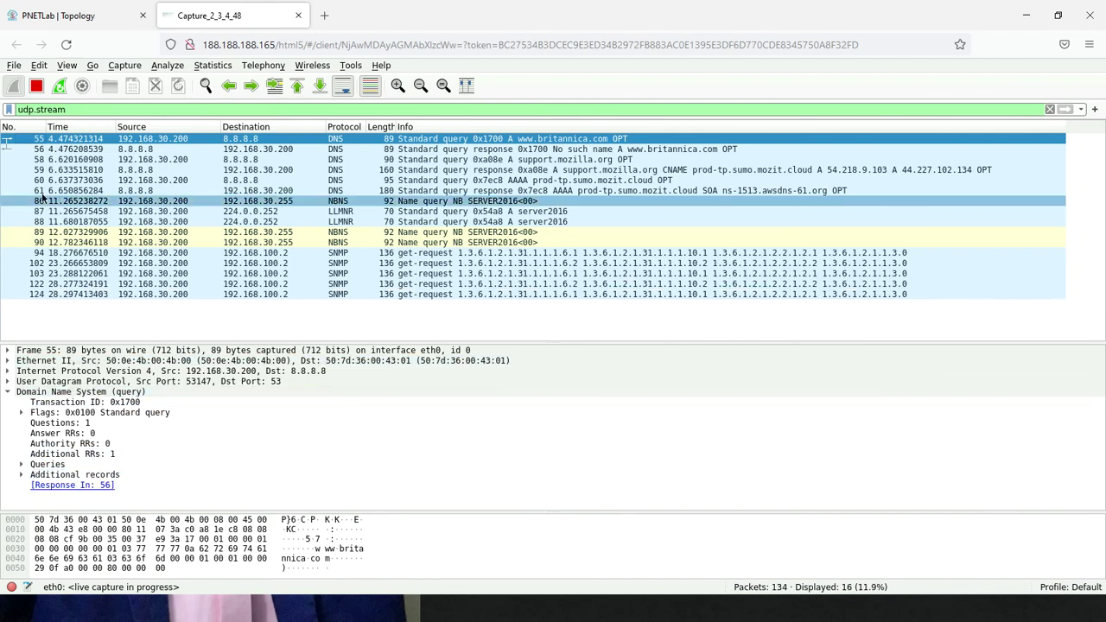
click(68, 150)
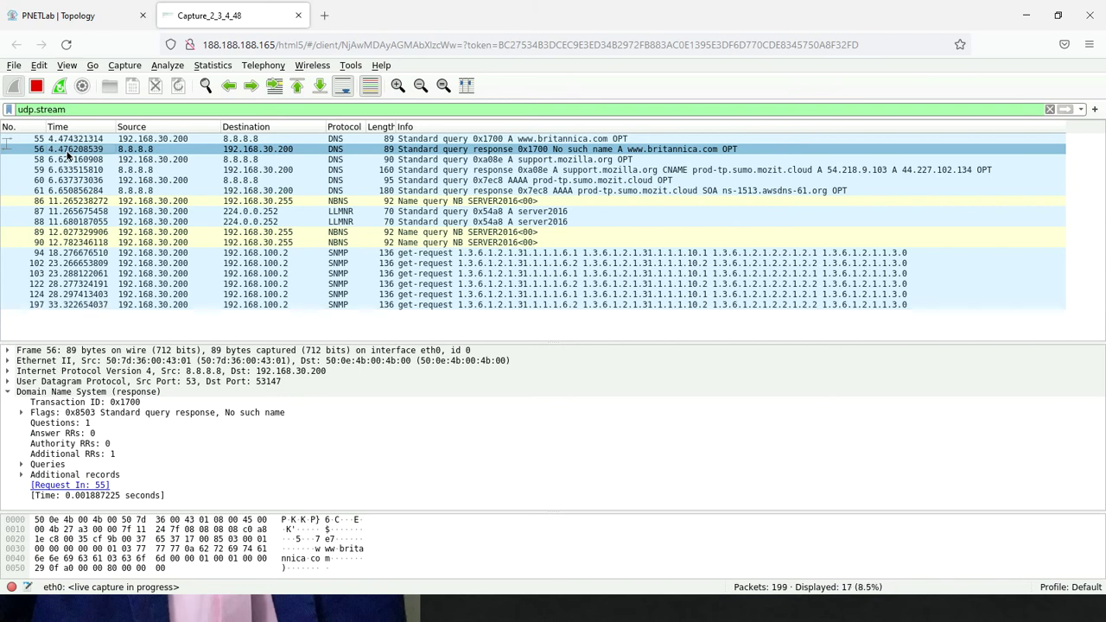
click(36, 85)
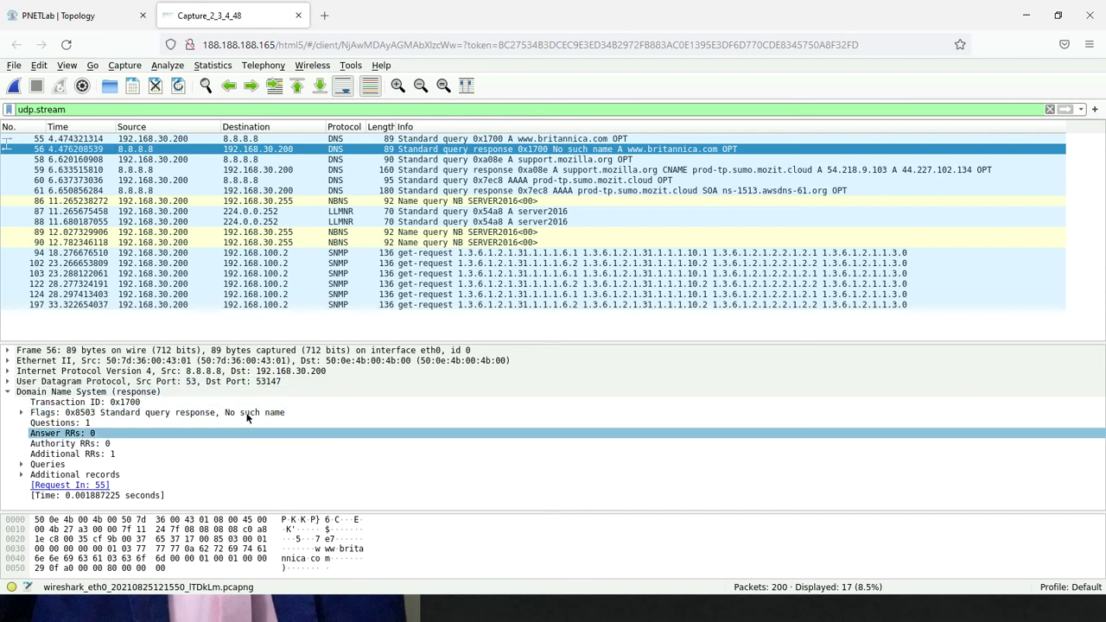
click(217, 415)
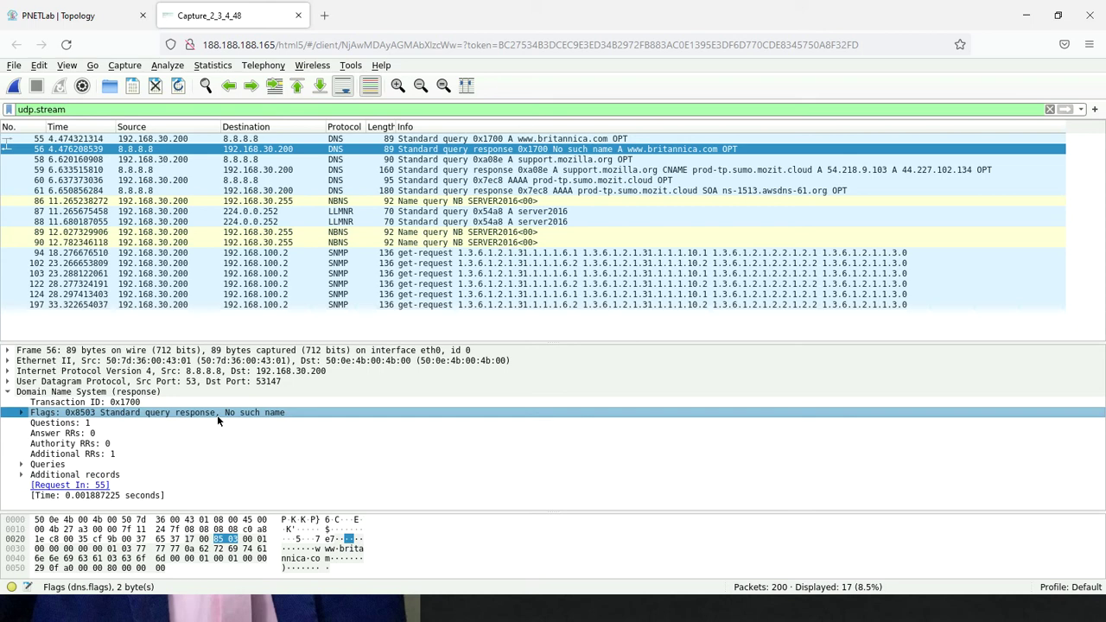
- Switch to Firepower Management Center on the Management PC and compare the DNS Block entries in Security Intelligence Events with the Wireshark response
key(alt+Tab)
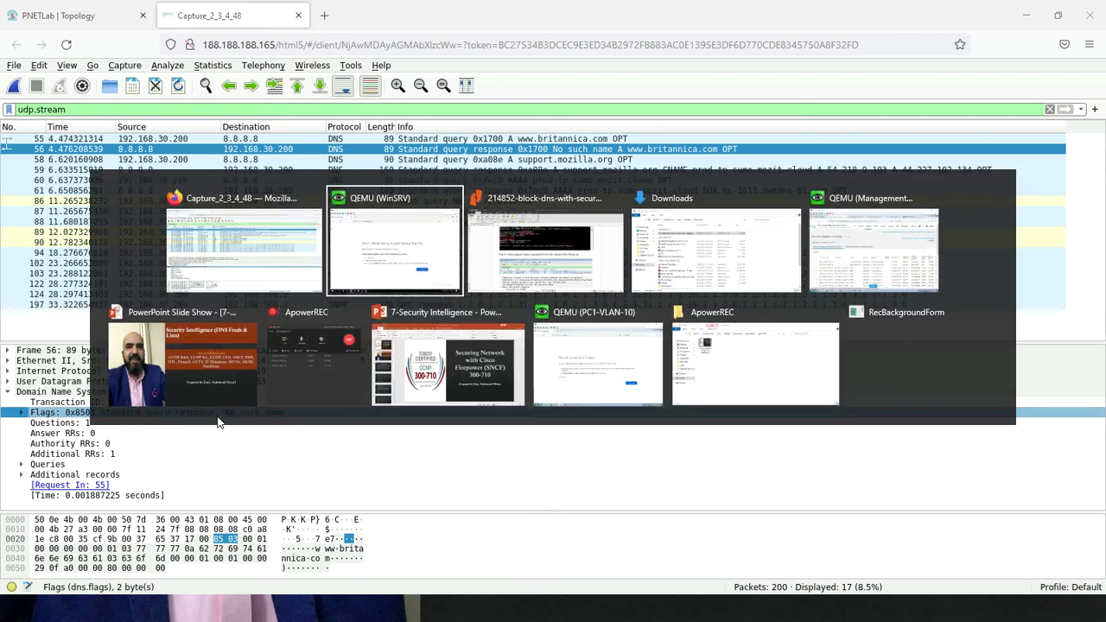
key(alt+Tab)
key(alt+Tab)
key(alt+Tab)
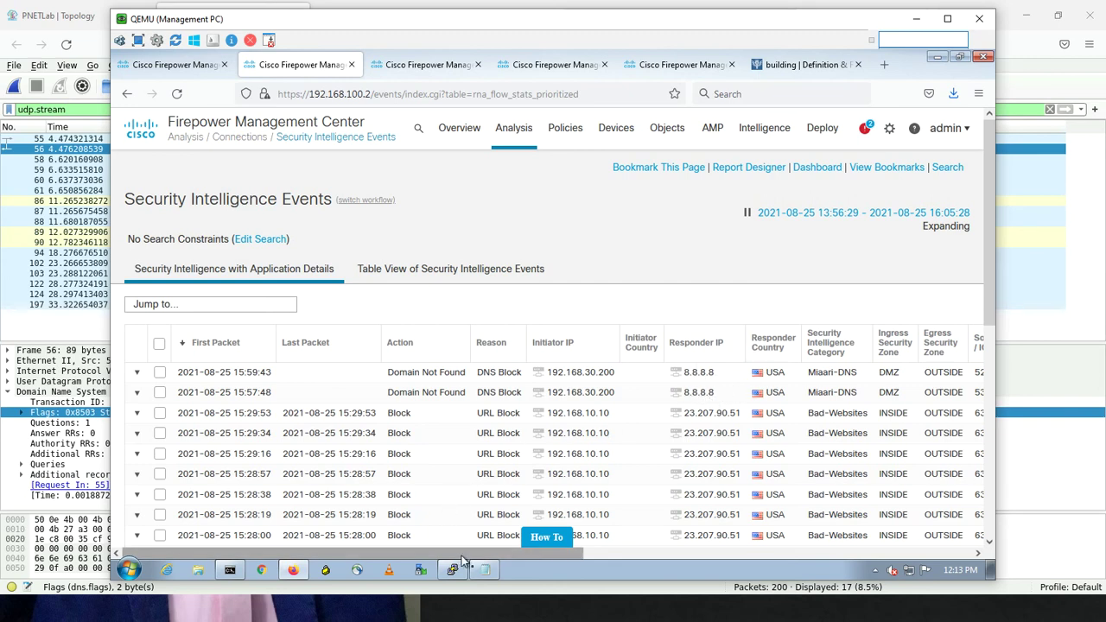
drag(462, 557, 400, 530)
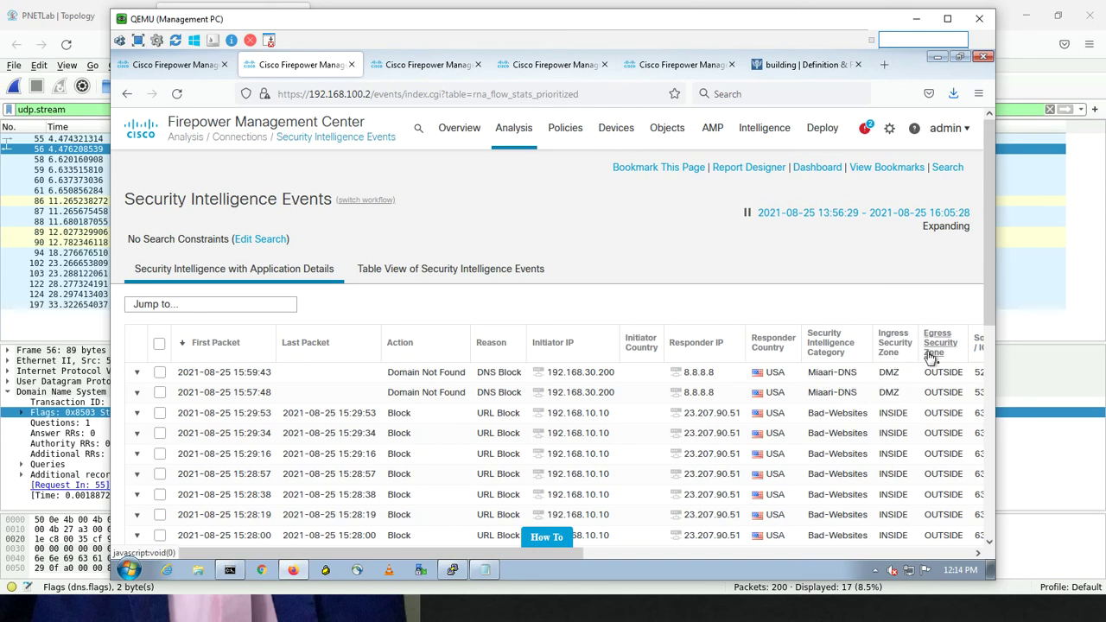
key(alt+Tab)
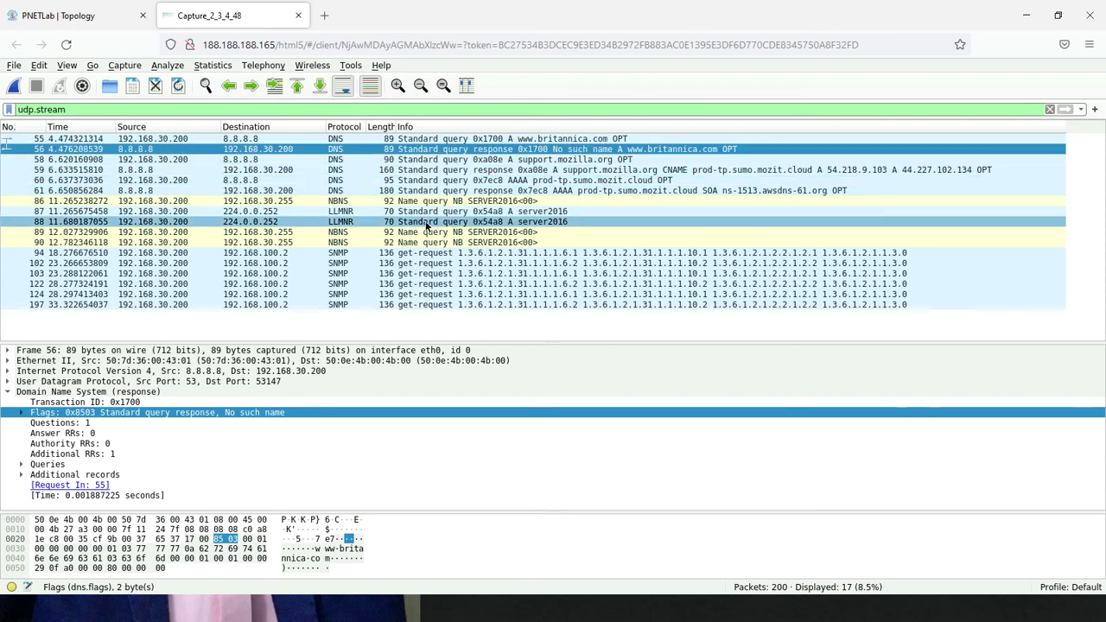
key(alt+Tab)
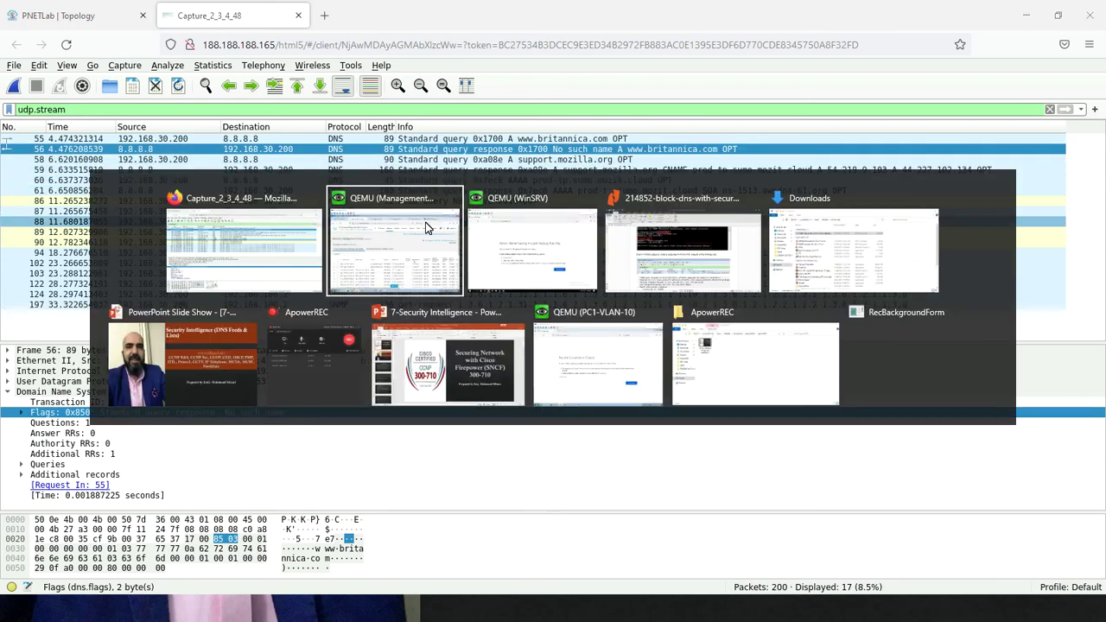